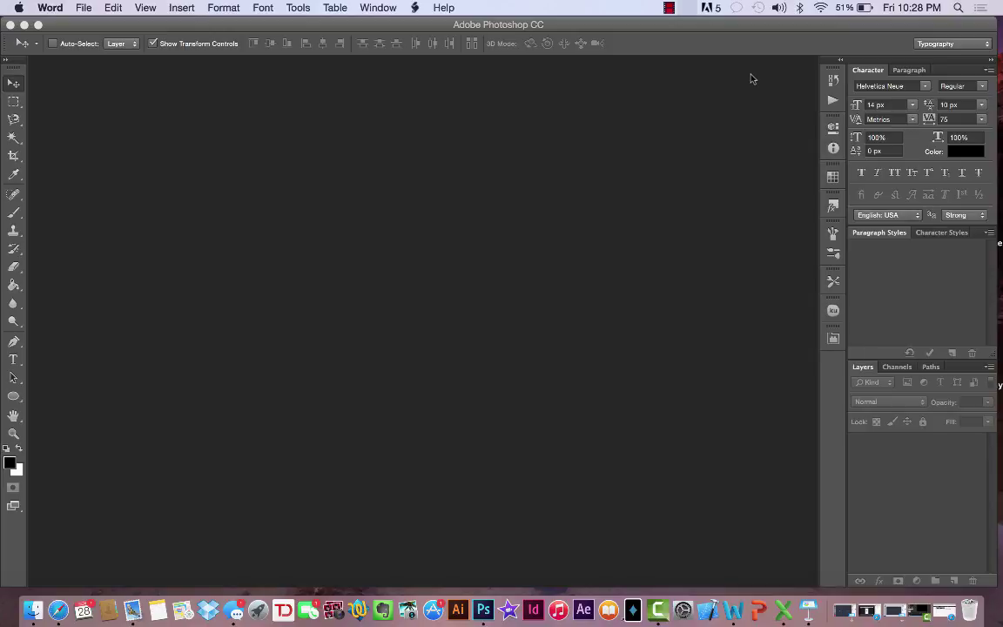
- Make Photoshop the active application and examine the available workspaces, keeping the Typography workspace
click(372, 7)
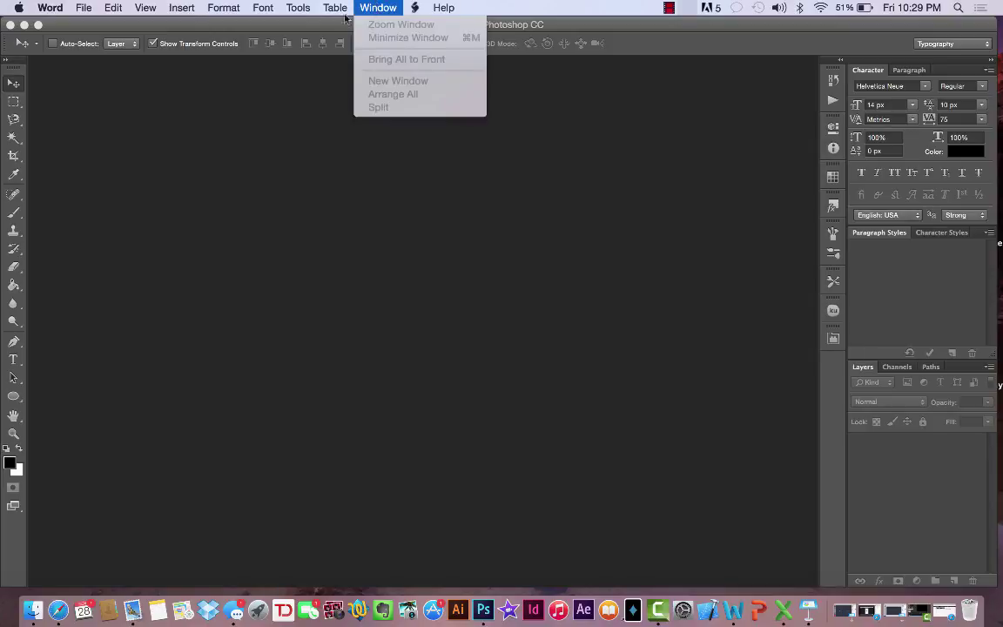
mouse_move(415, 7)
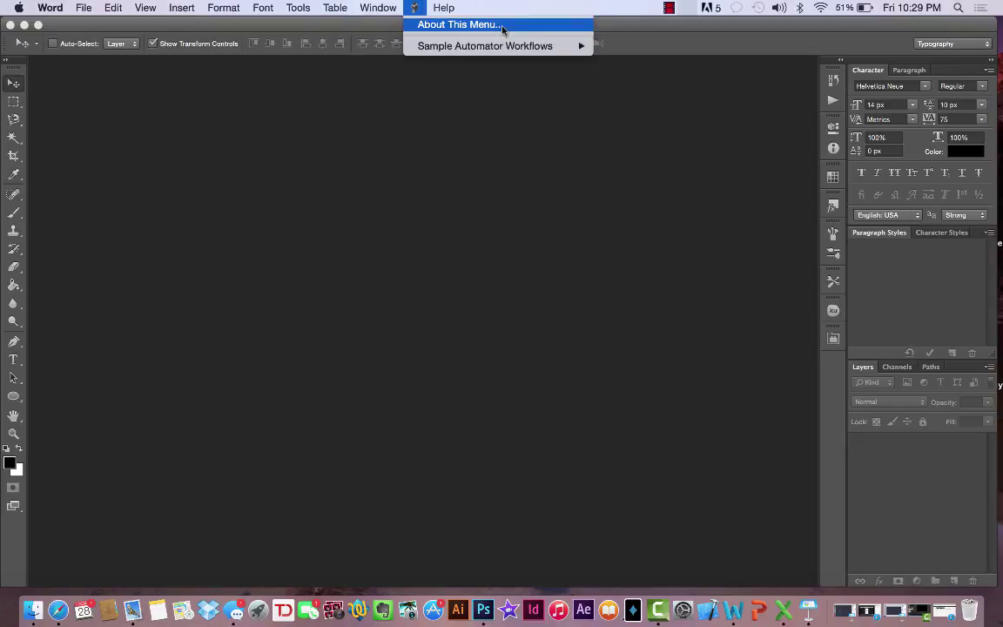
click(637, 35)
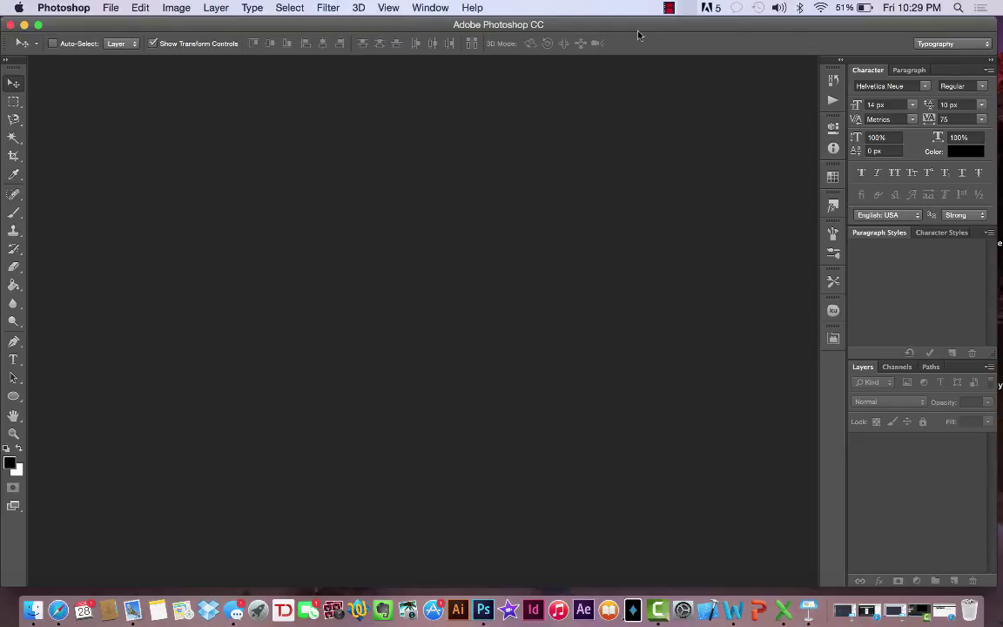
click(423, 7)
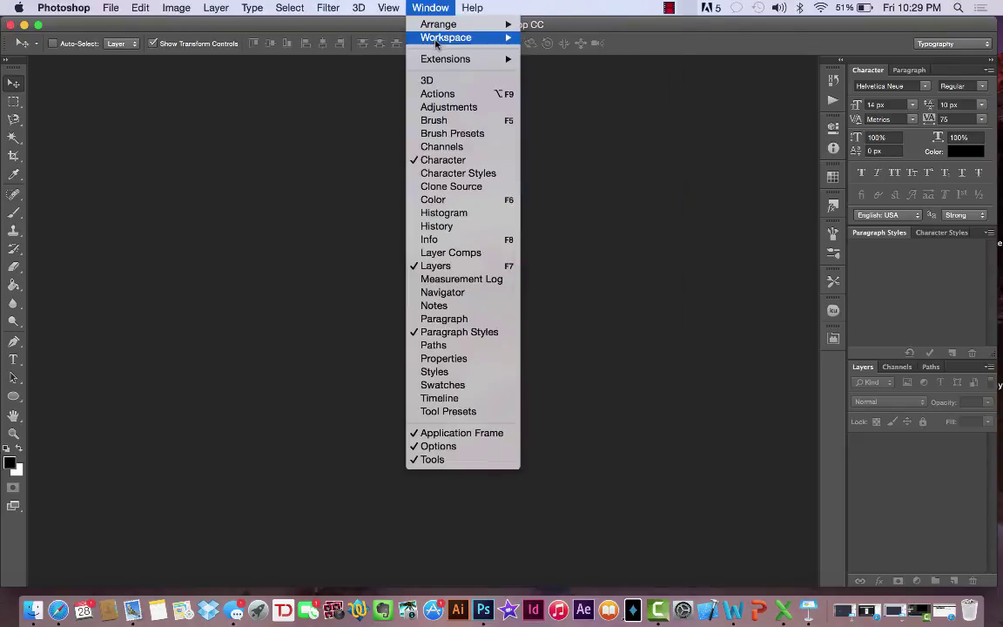
mouse_move(462, 37)
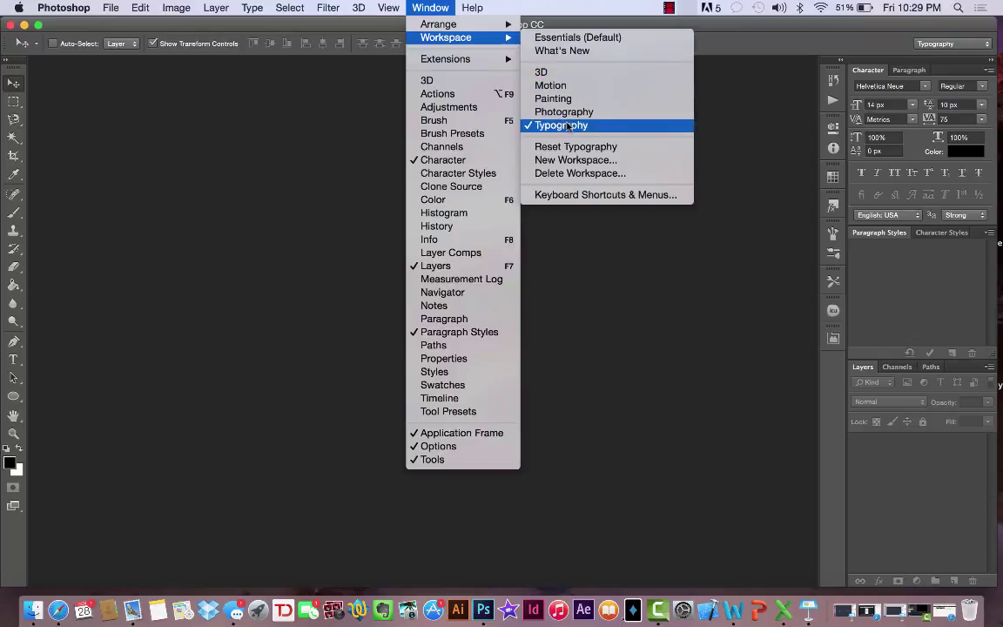
click(988, 48)
click(986, 45)
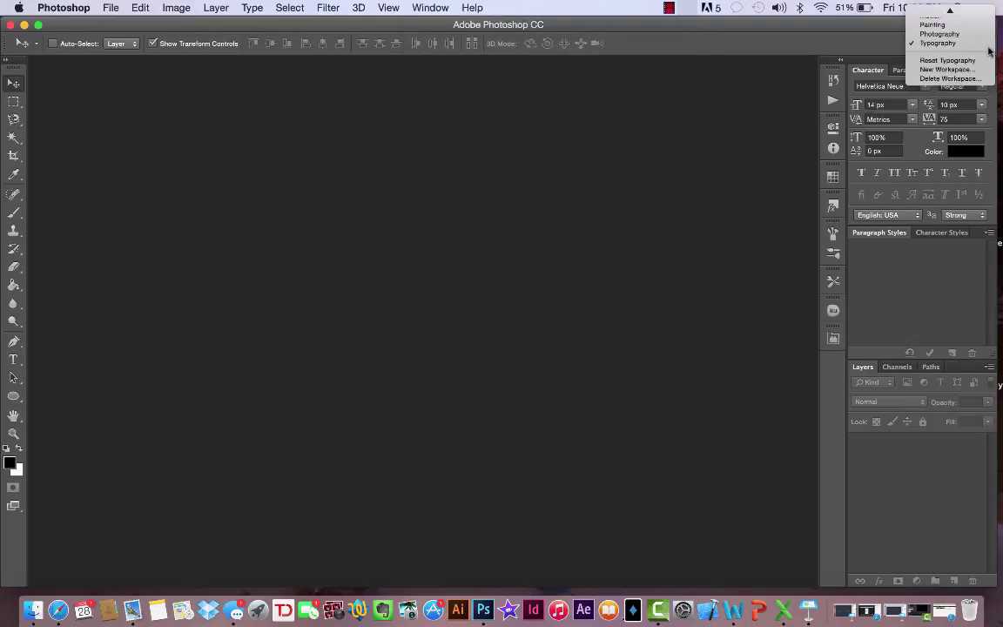
click(958, 46)
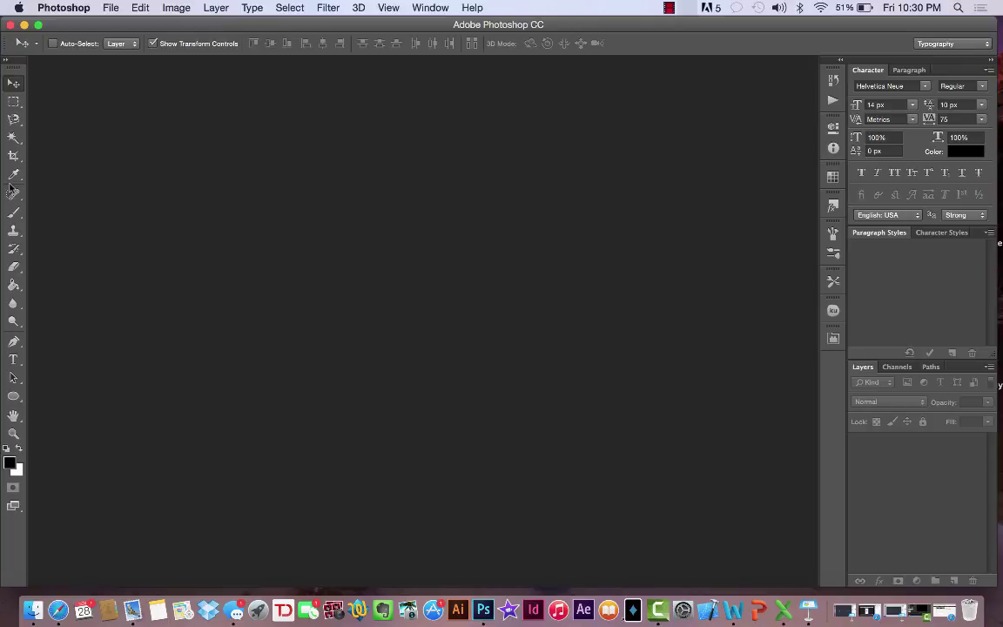
click(24, 104)
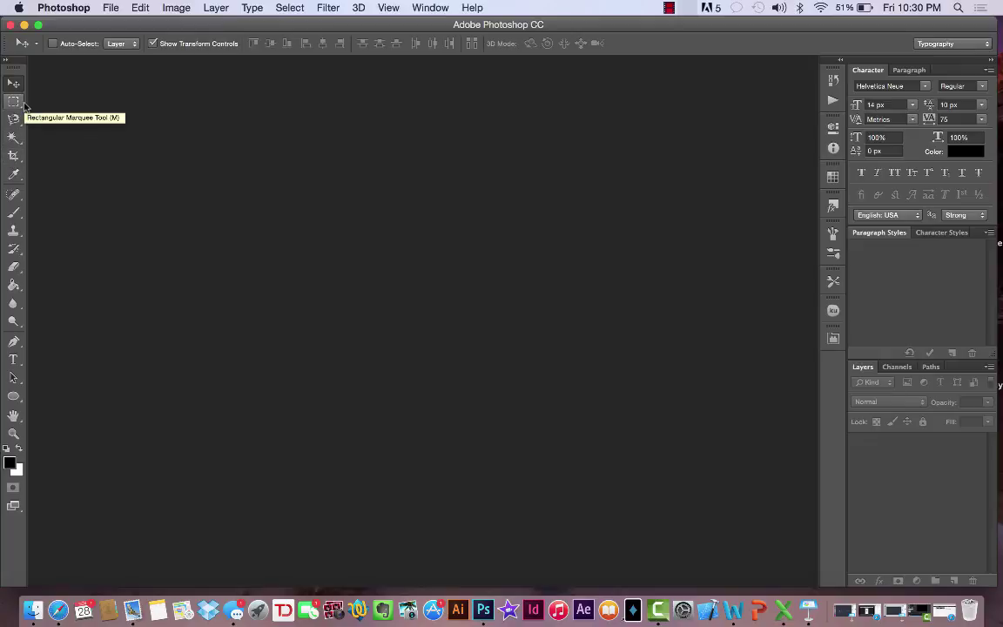
key(v)
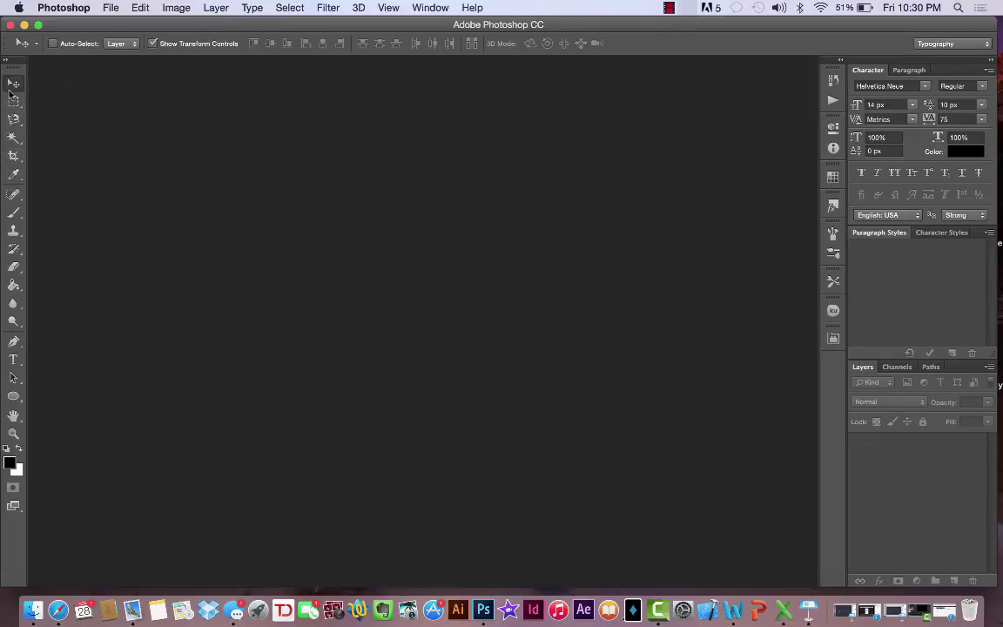
- Create a new 1000 by 1000 pixel document named explore with a transparent background at 72 pixels/inch
click(109, 7)
click(126, 26)
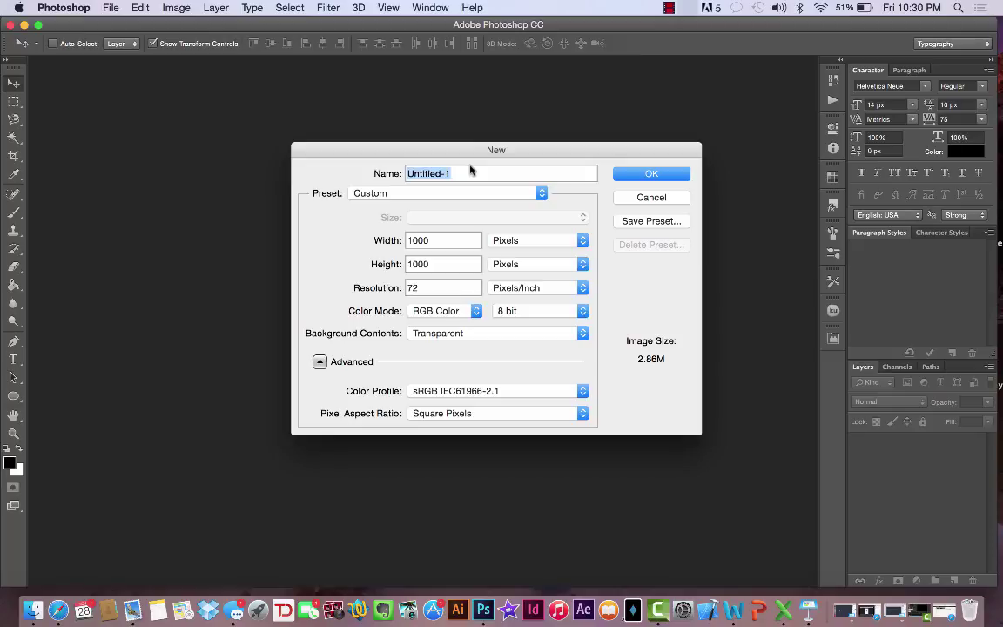
text(explore)
key(Return)
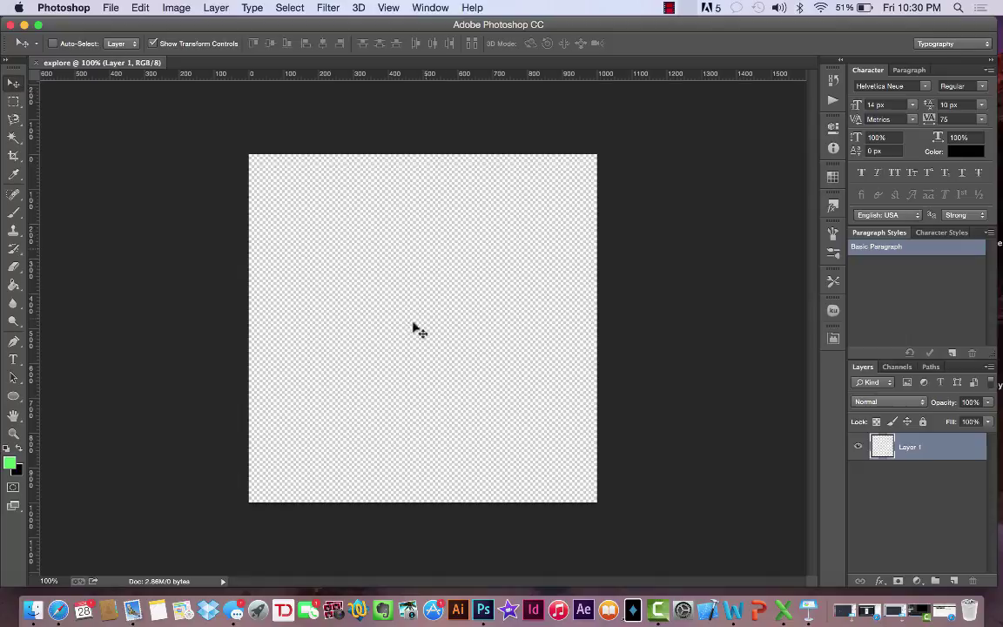
- View the document's channels and paths, and return to its layers
click(897, 367)
click(931, 366)
click(866, 370)
- Draw a grey rectangle shape about 449 by 354 px in the upper-left part of the canvas with the Rectangle tool
click(13, 397)
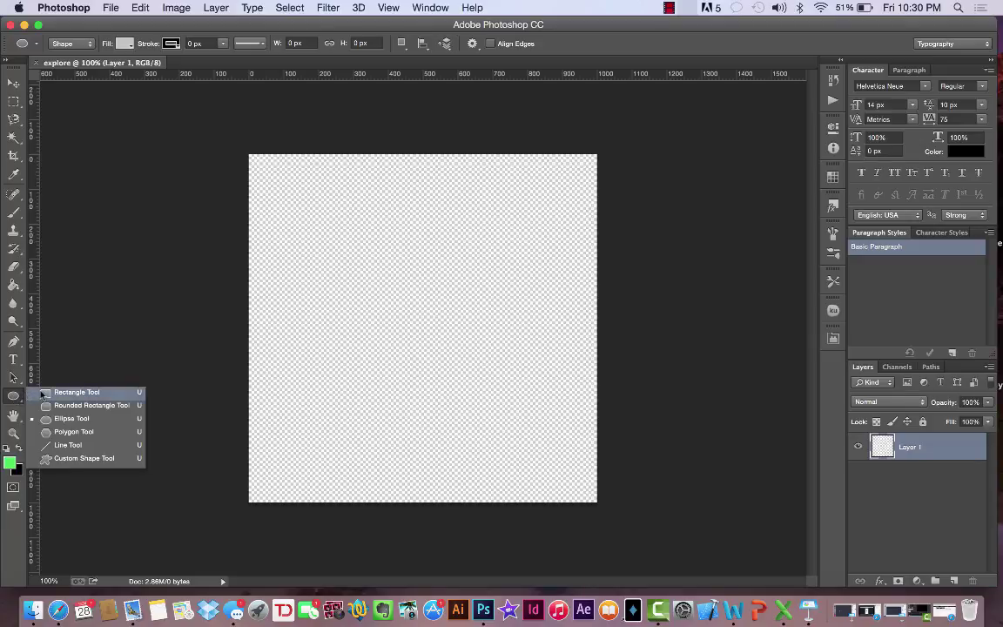
click(44, 393)
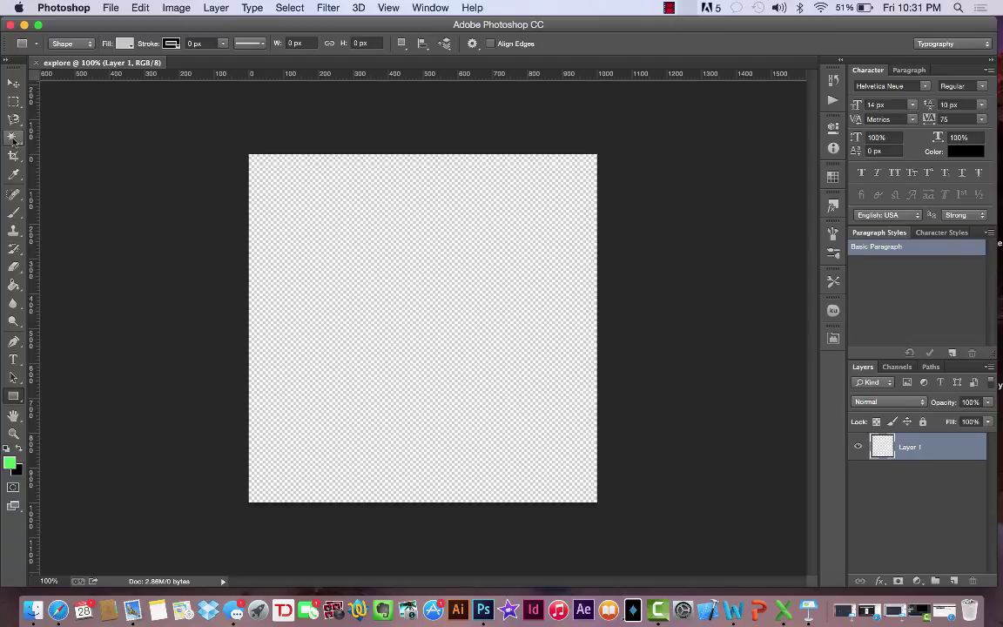
click(13, 398)
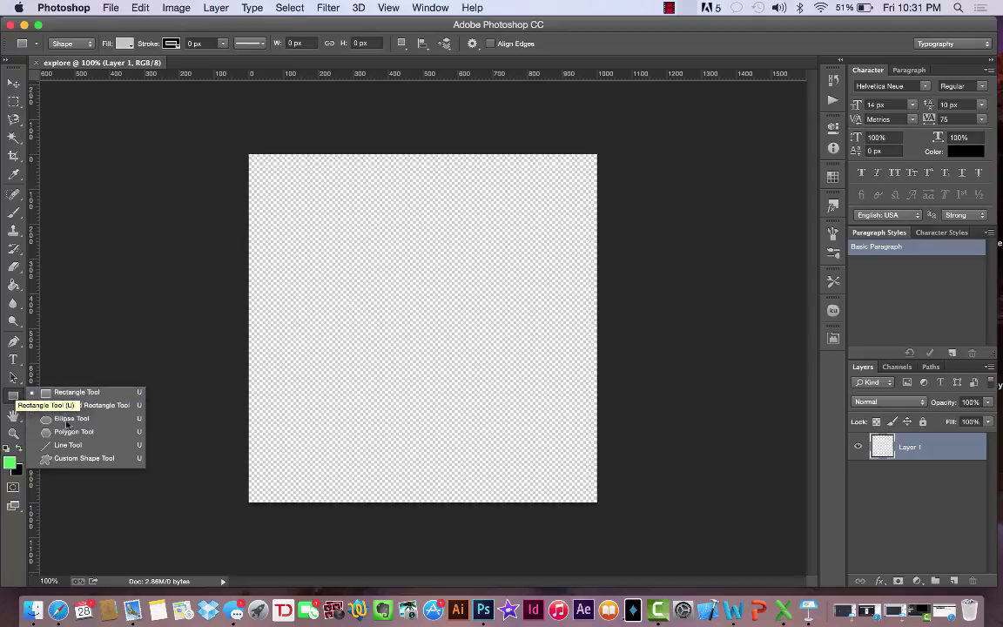
click(70, 393)
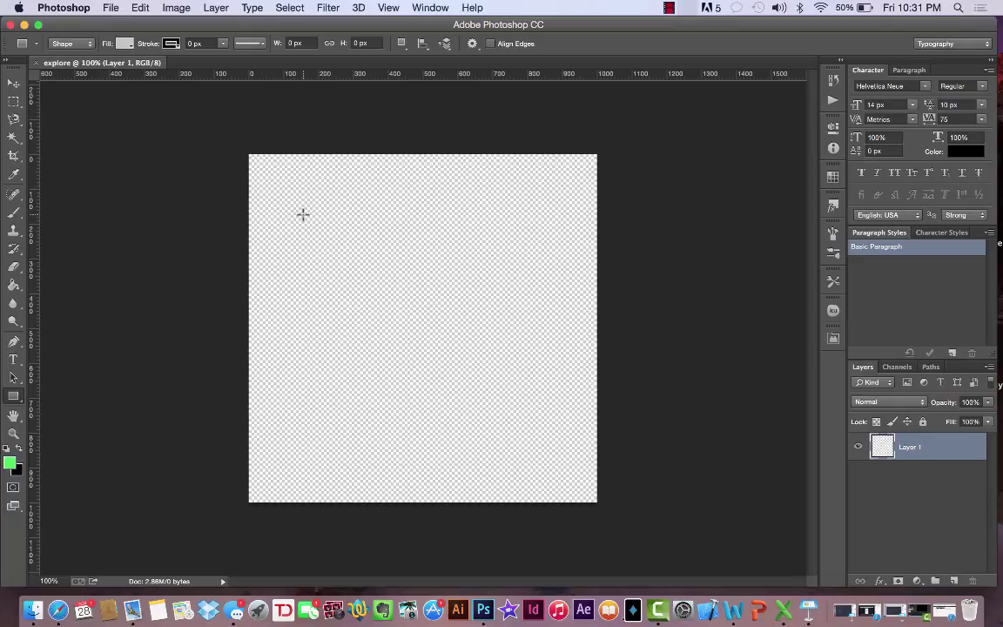
drag(301, 206, 457, 329)
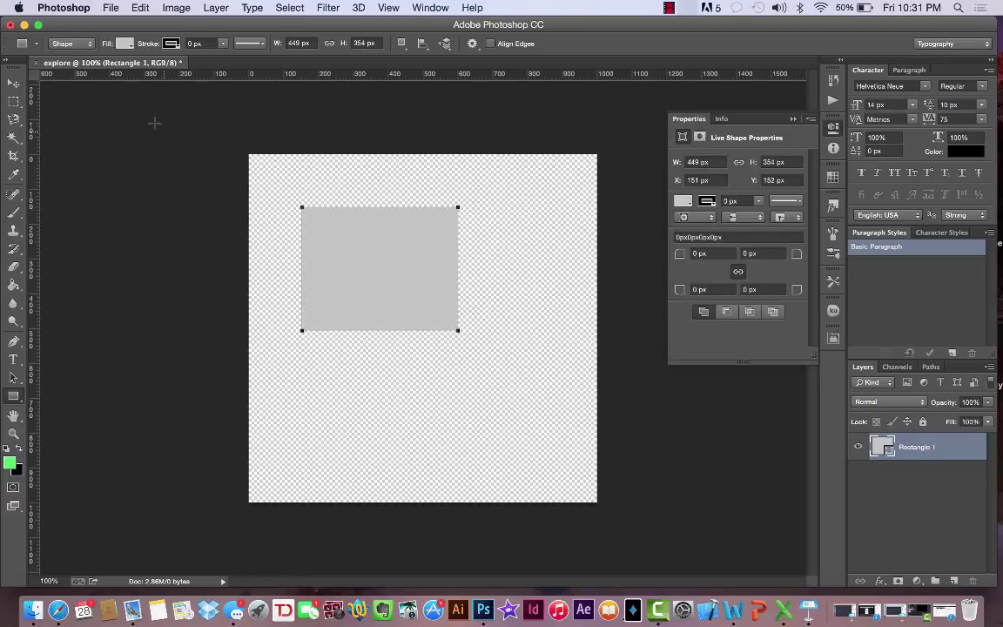
- Draw a second, tall rectangle shape about 167 by 417 px near the canvas's right edge
click(63, 43)
click(60, 39)
drag(506, 285, 565, 431)
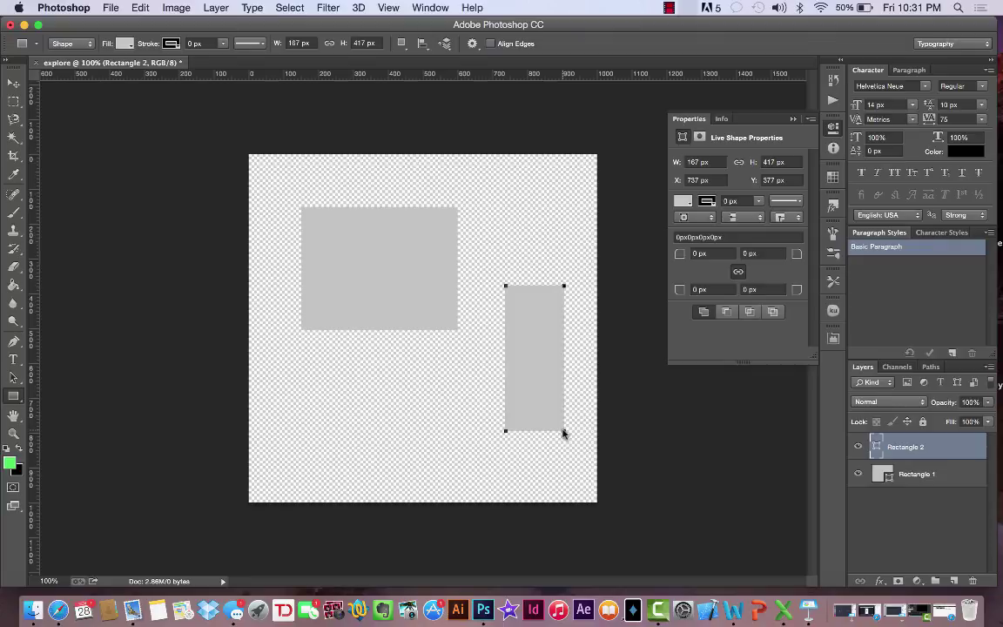
- Apply a Color Overlay layer style in blue #2c67e3 to the tall rectangle's layer
click(921, 472)
click(906, 451)
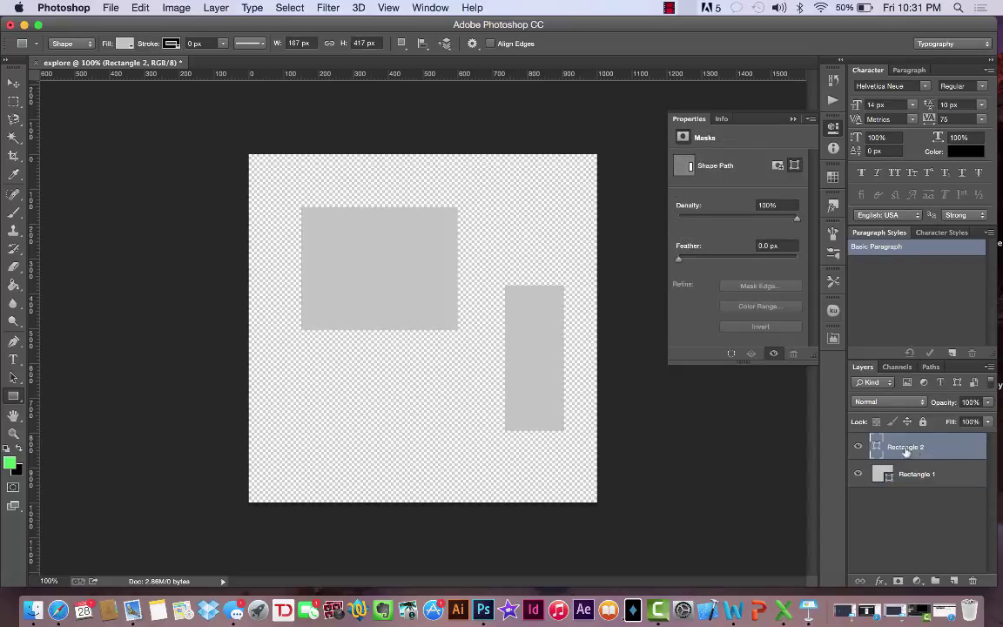
double_click(950, 453)
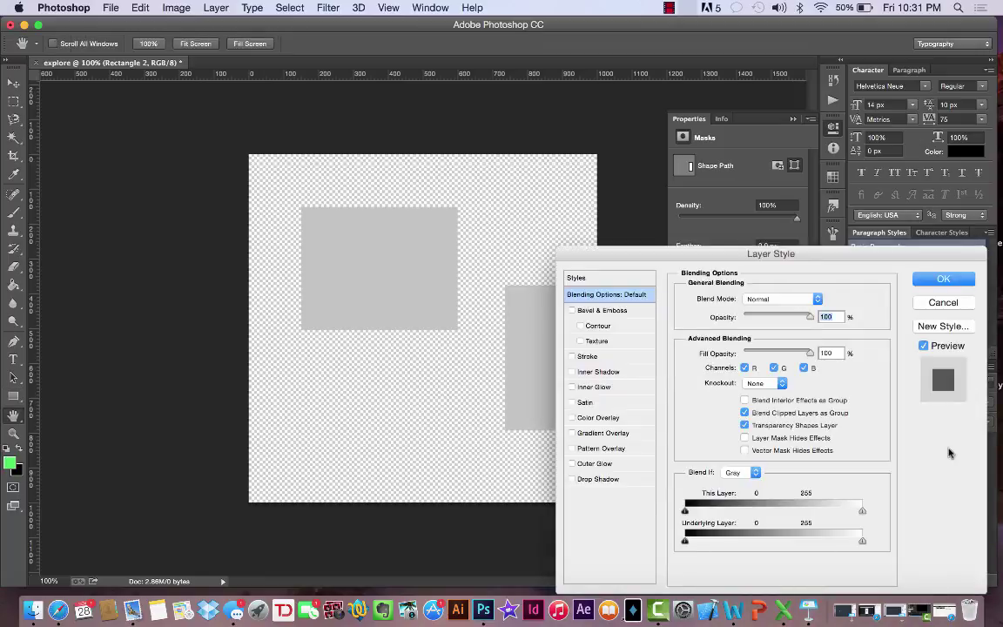
drag(780, 263, 752, 167)
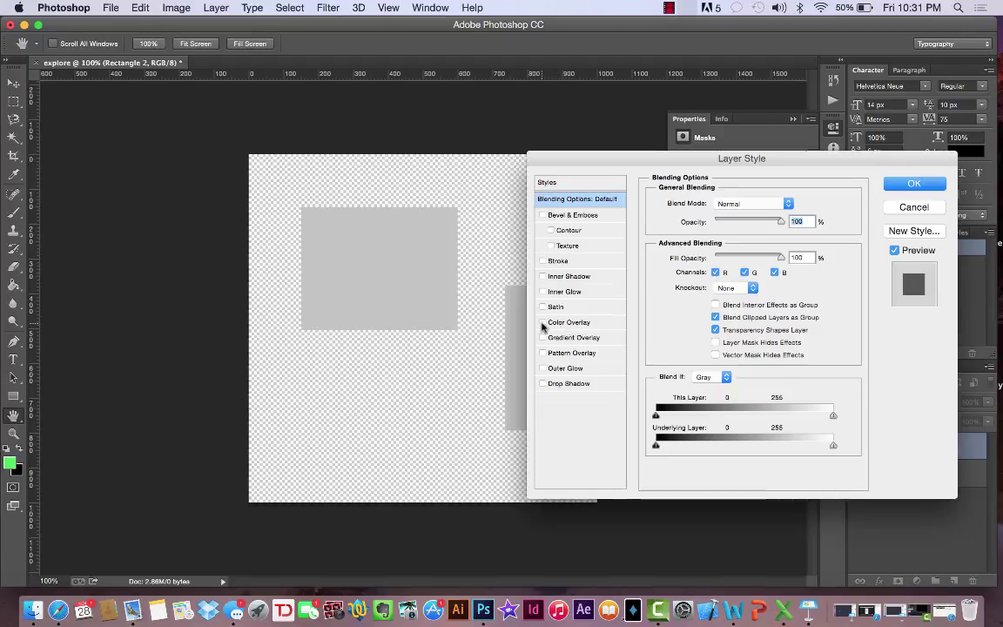
click(543, 325)
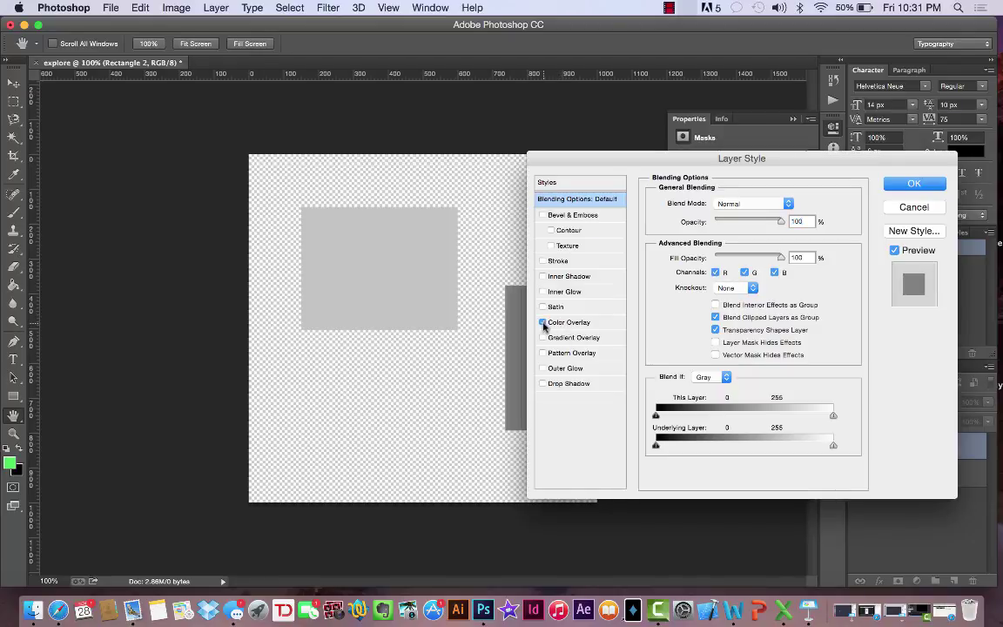
click(576, 323)
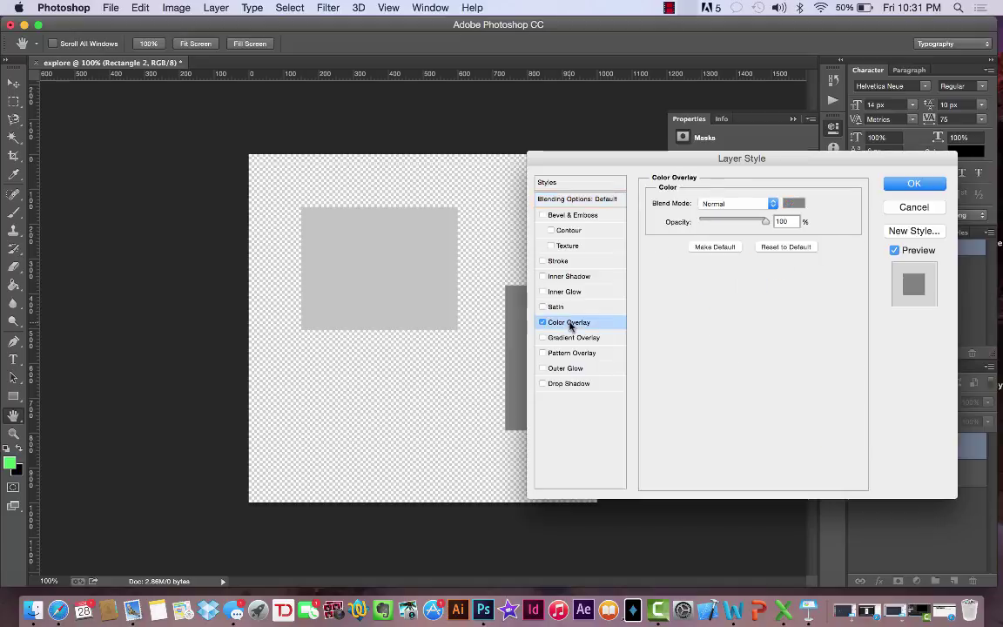
click(794, 205)
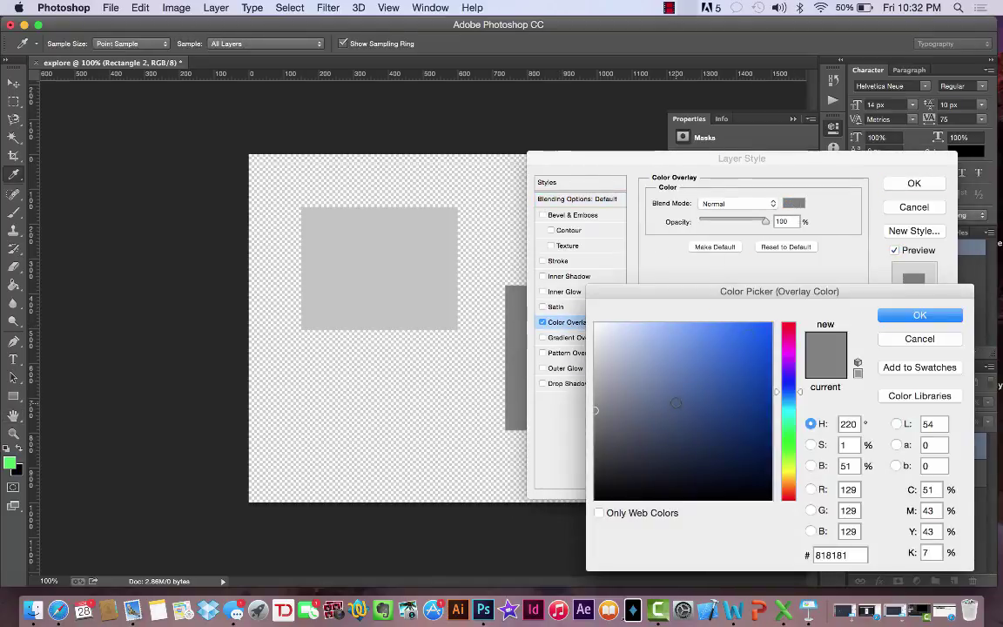
click(738, 344)
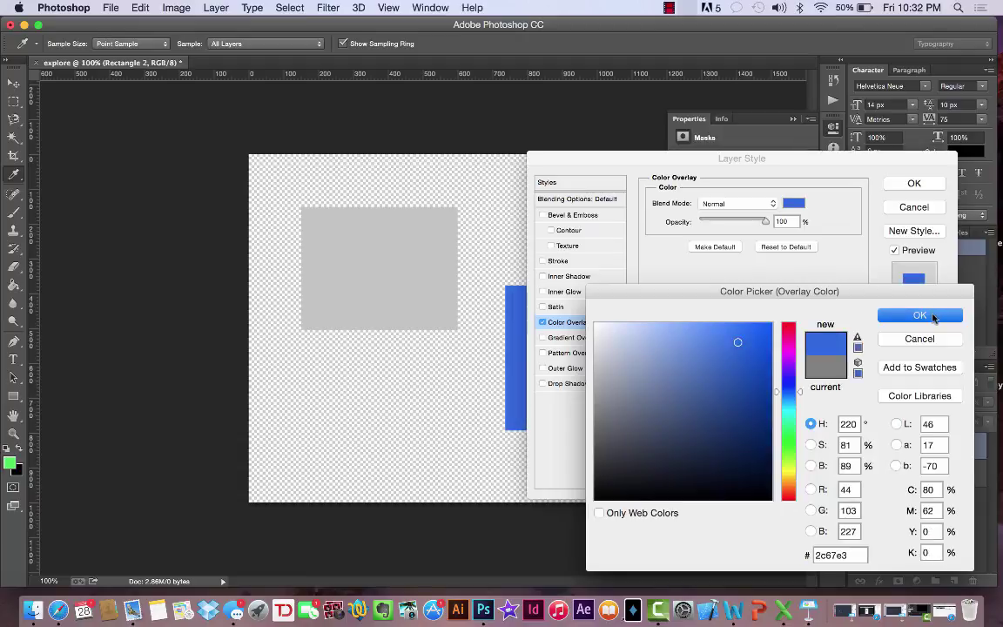
click(919, 315)
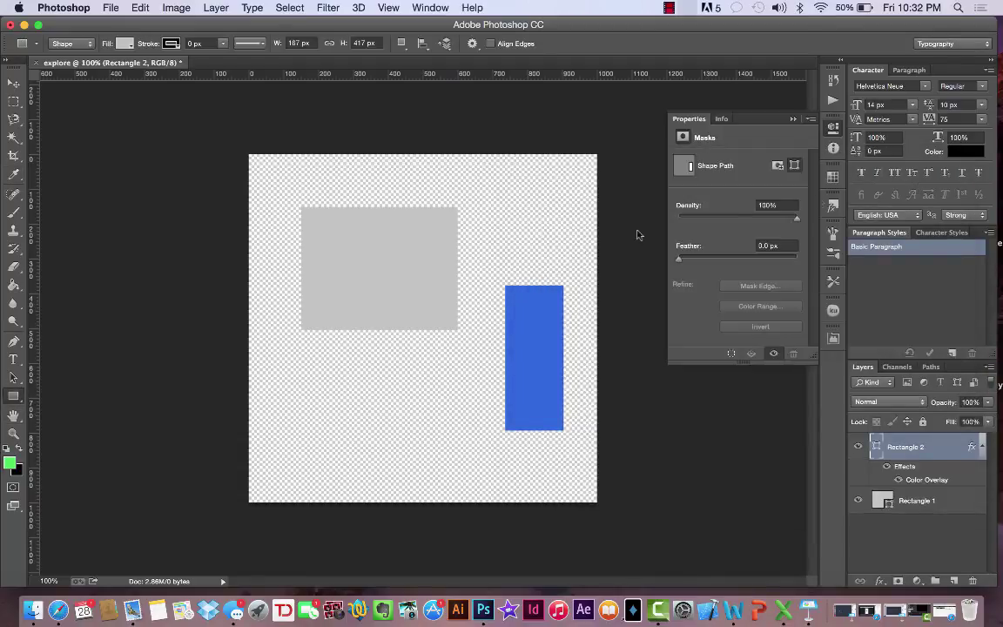
- Move the blue rectangle onto the middle of the grey one, and stack the grey rectangle's layer above the blue one's
click(13, 83)
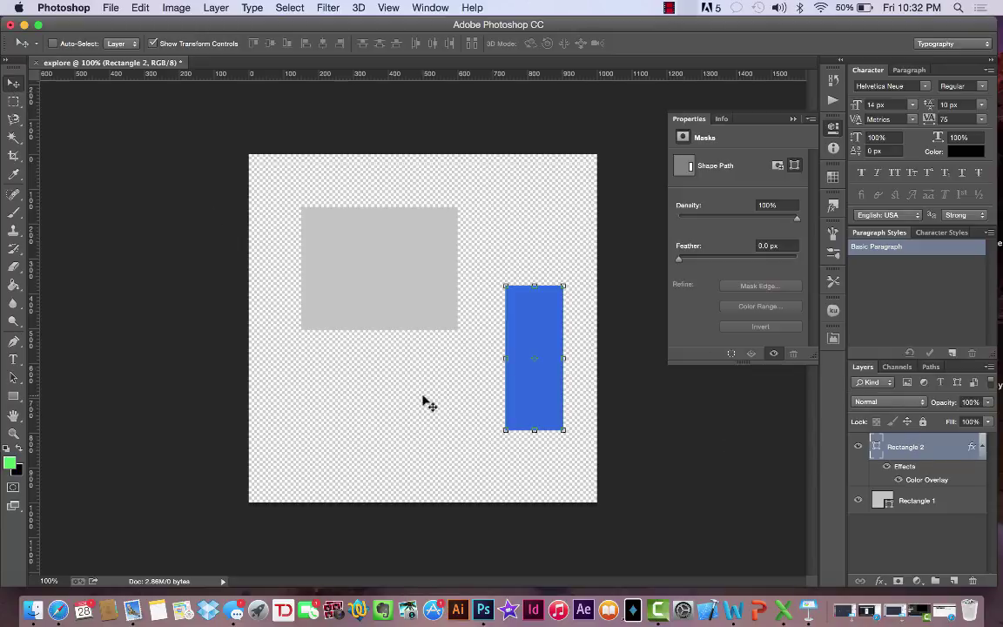
drag(426, 405, 267, 311)
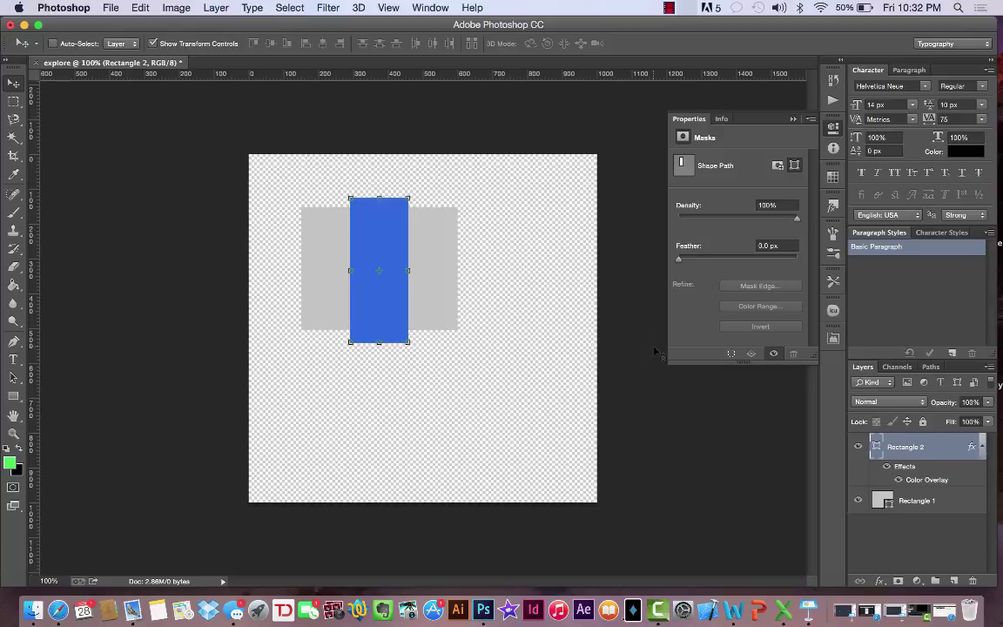
click(946, 504)
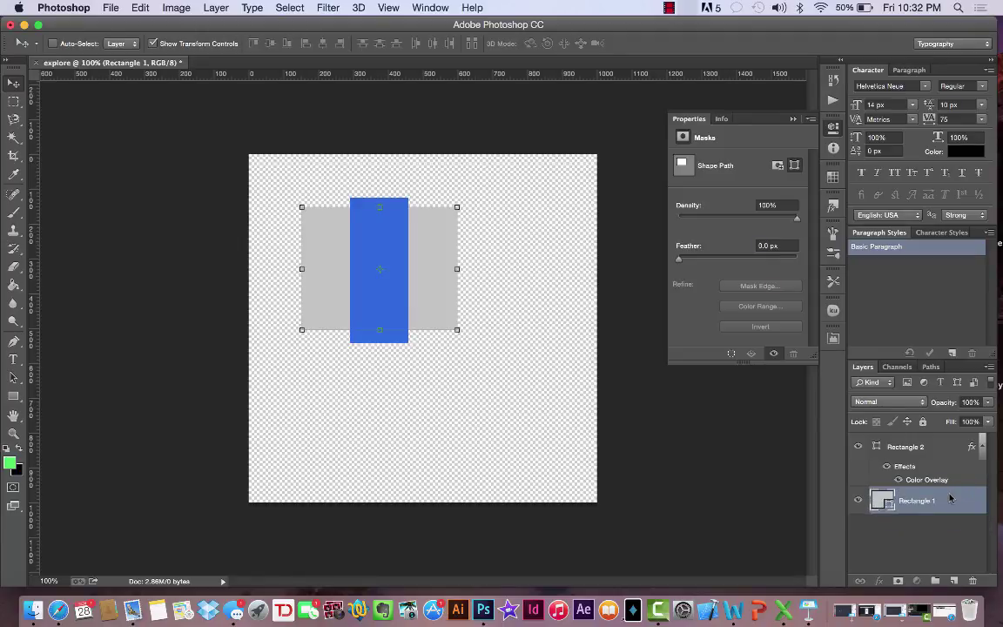
drag(951, 500, 939, 436)
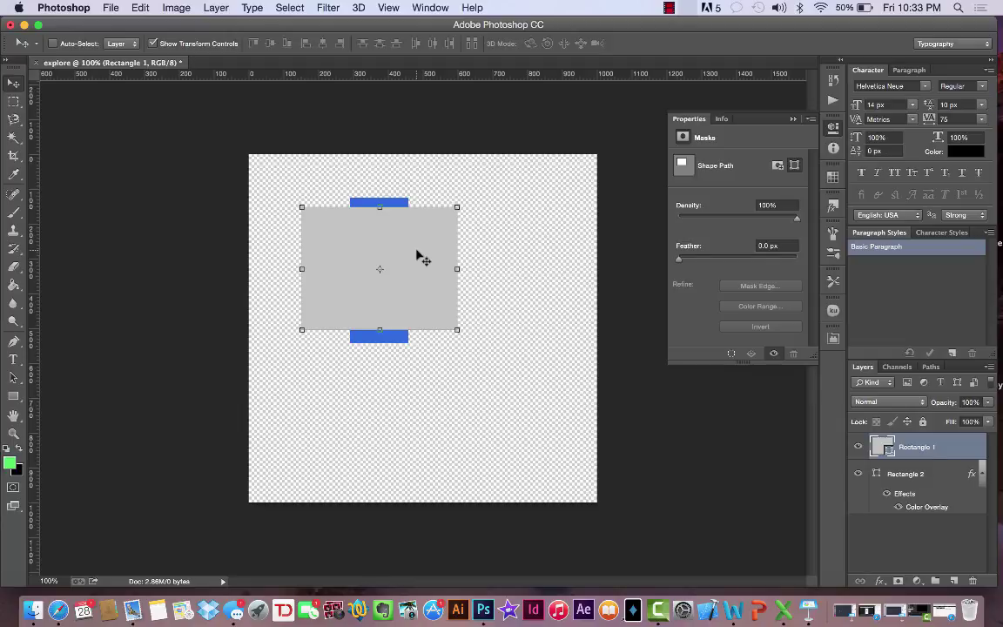
- Try a rectangular marquee selection and an elliptical marquee over the grey rectangle, and deselect everything
click(13, 102)
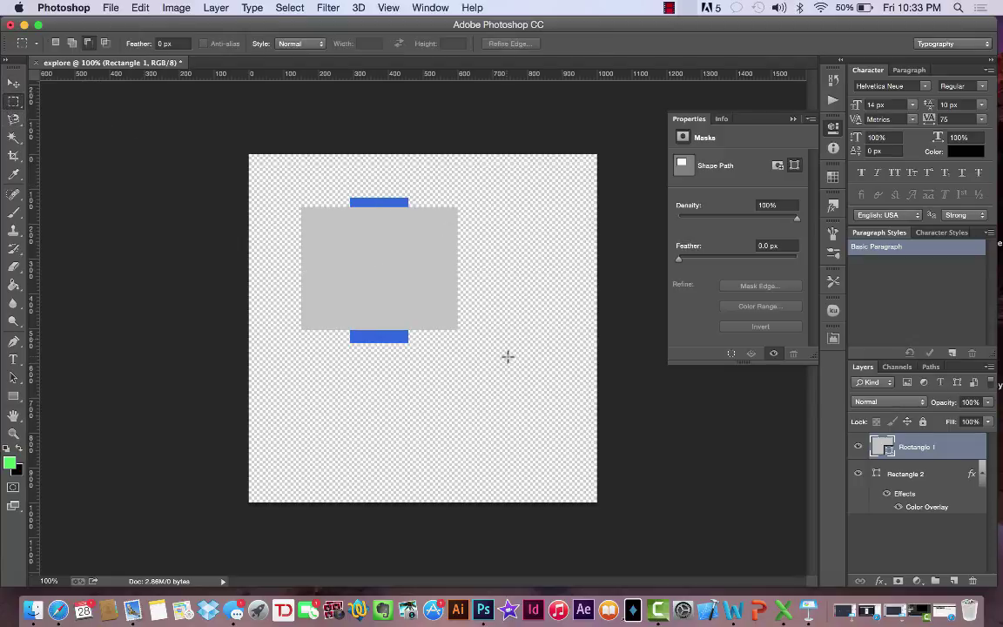
drag(530, 422, 322, 242)
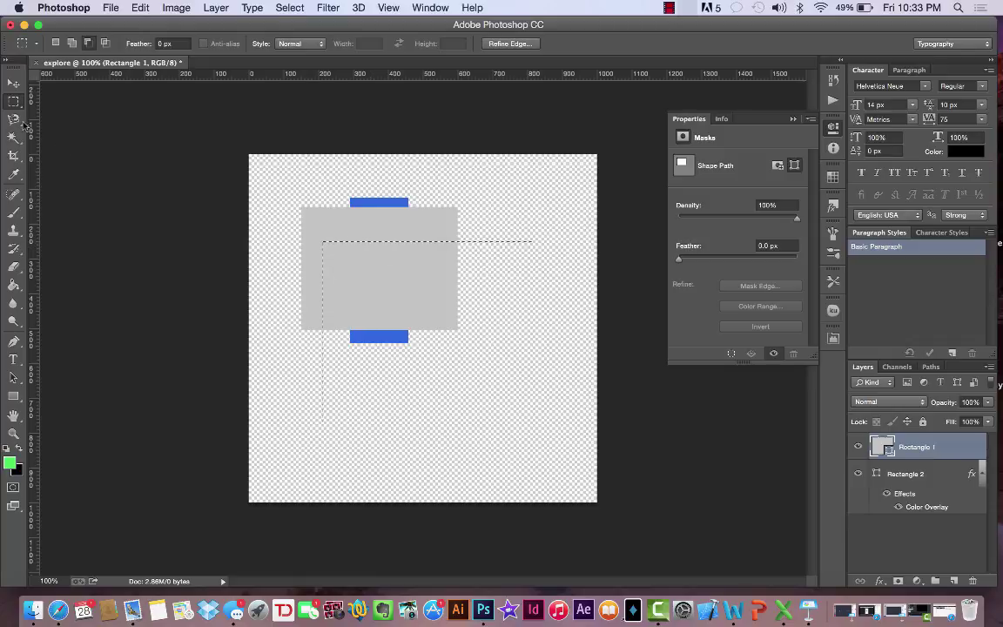
drag(19, 99, 37, 110)
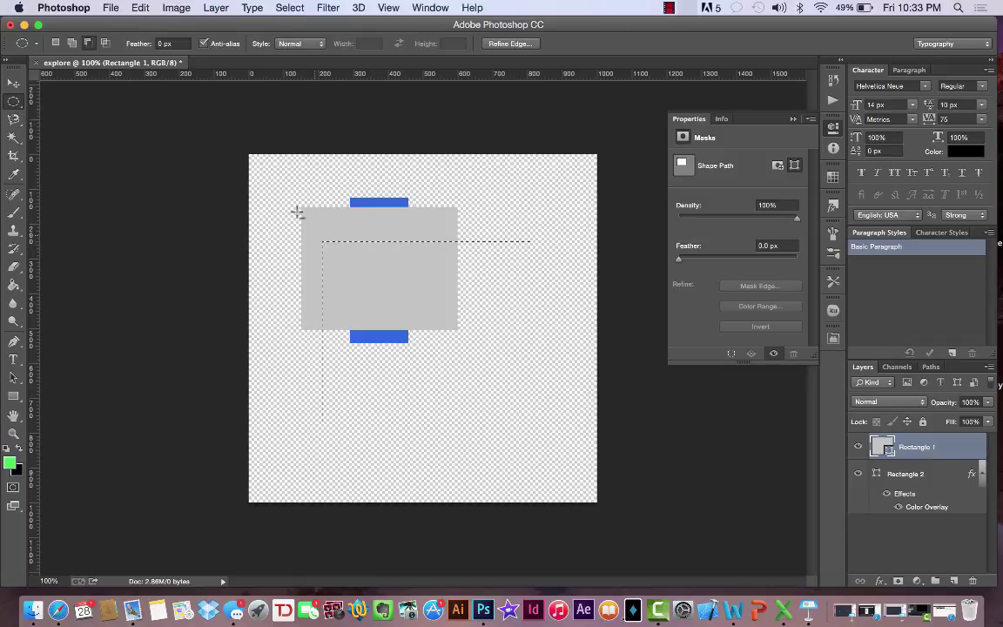
drag(297, 213, 429, 313)
key(super+d)
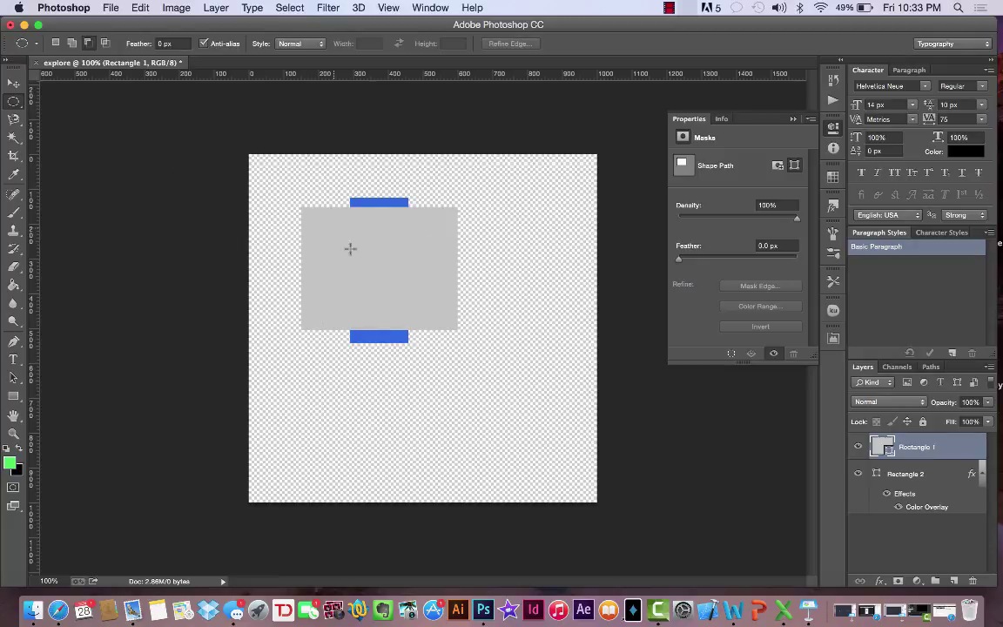
- Select an elliptical area inside the grey rectangle and try to delete the selected part
drag(343, 229, 417, 290)
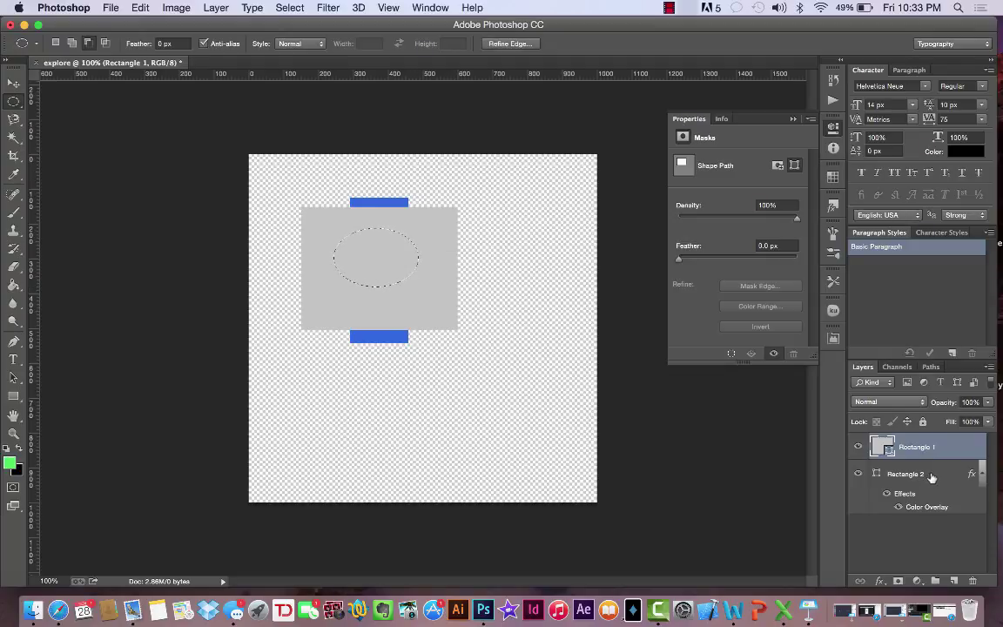
key(BackSpace)
key(Return)
- Choose the Magic Wand tool and deselect the elliptical area on the grey rectangle
click(15, 121)
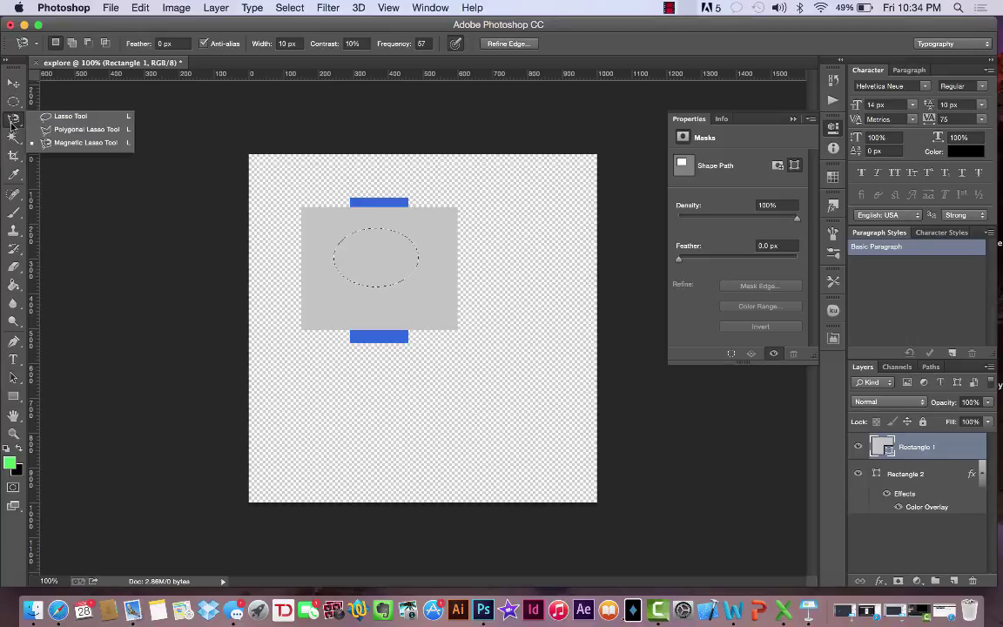
click(15, 137)
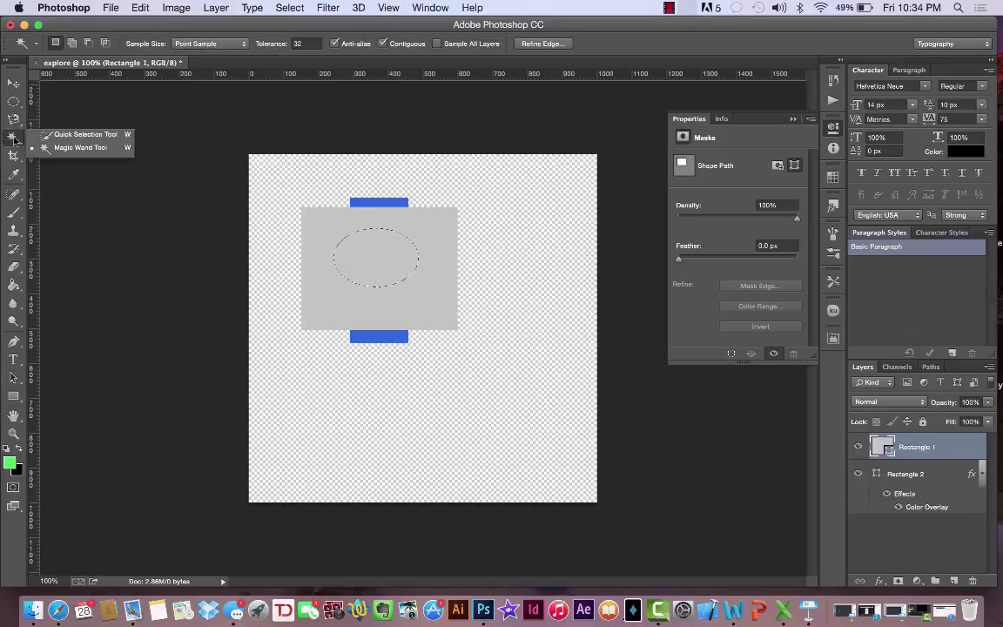
click(63, 150)
key(super+d)
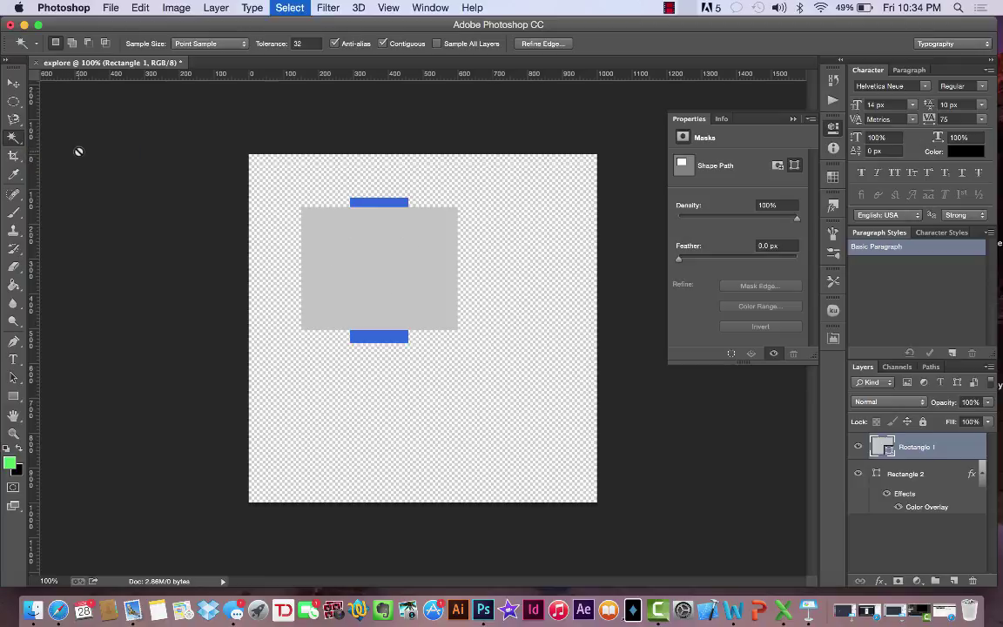
- Hide and show the blue rectangle's layer, and try to select the grey rectangle with the Magic Wand
click(859, 473)
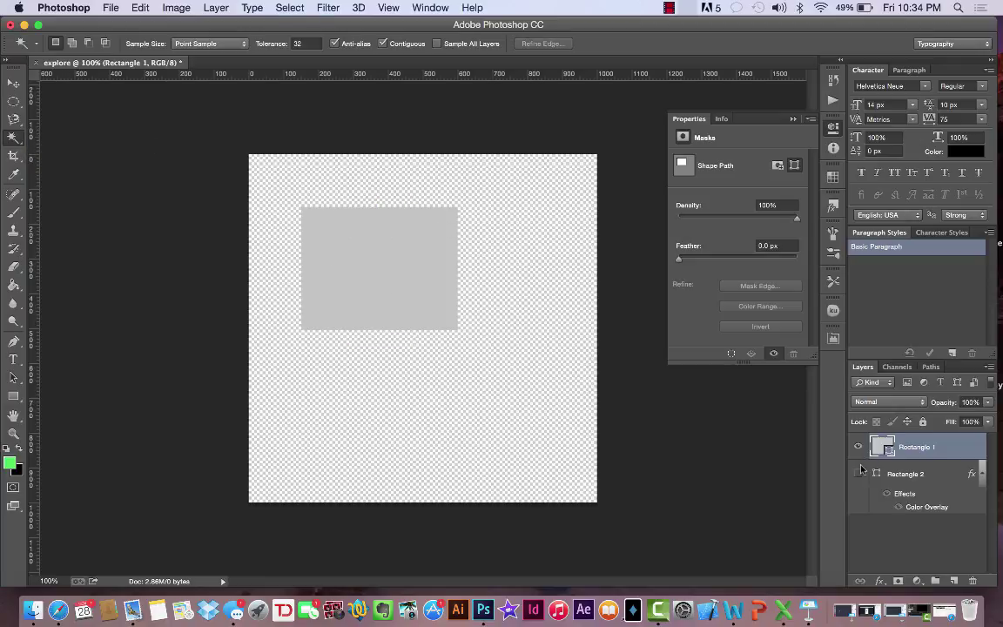
click(859, 473)
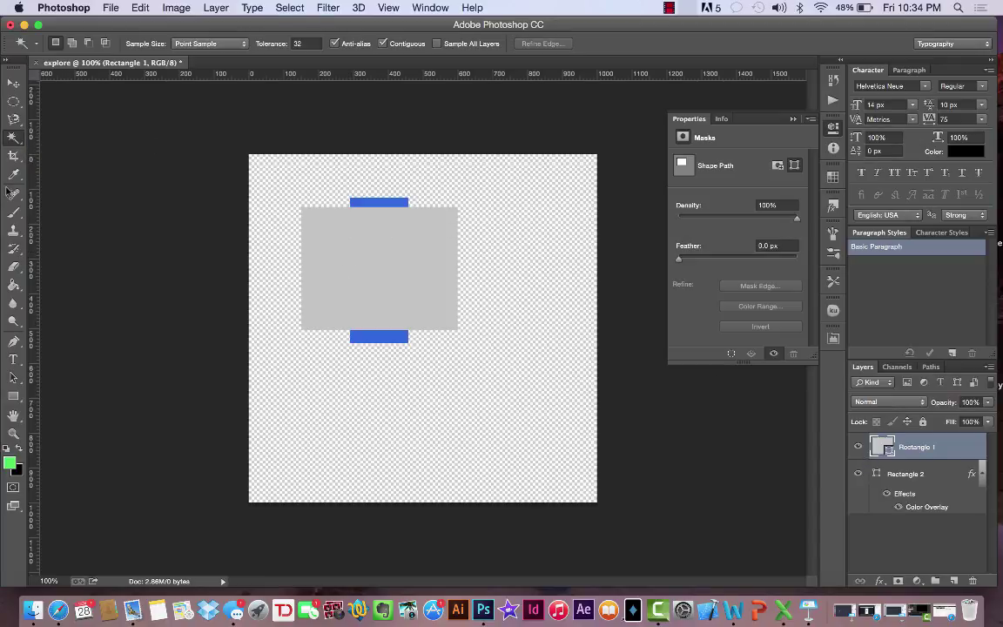
key(c)
key(w)
click(408, 264)
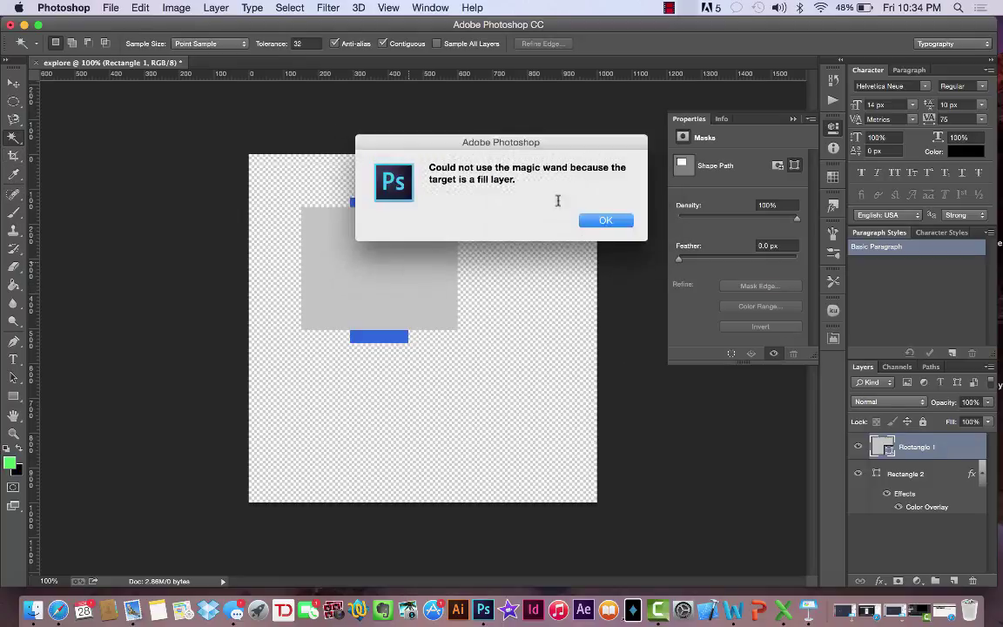
key(Return)
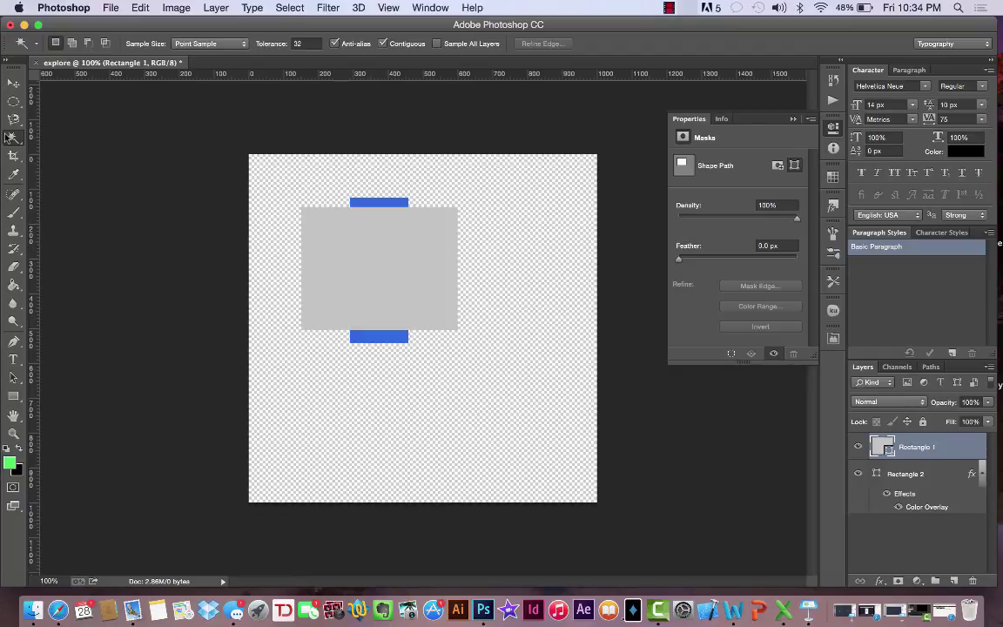
- Rasterize the grey rectangle's shape layer, and try out a Magic Wand selection of the rectangle before deselecting it
click(209, 8)
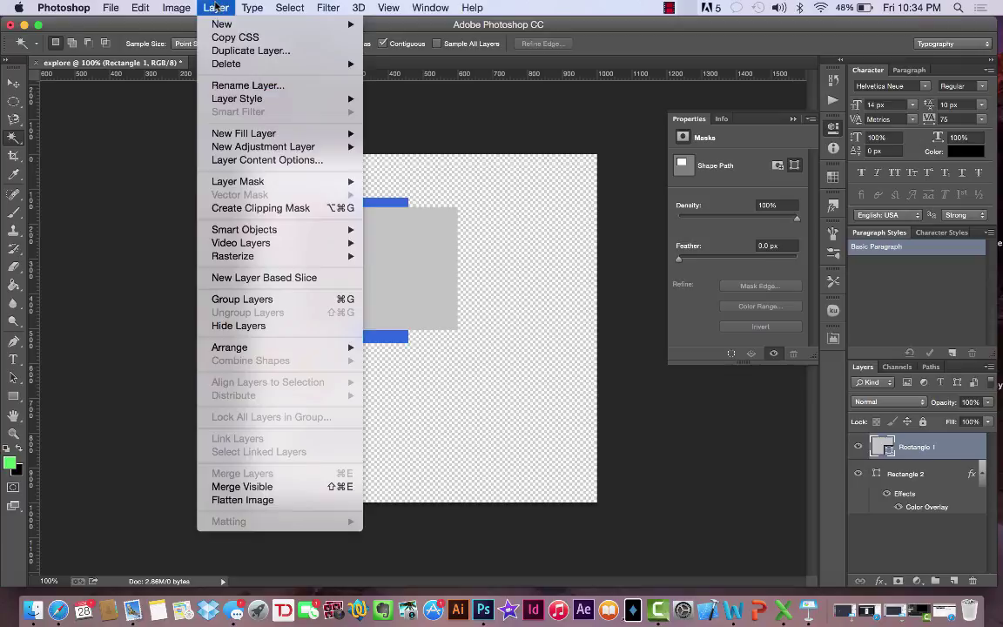
mouse_move(248, 153)
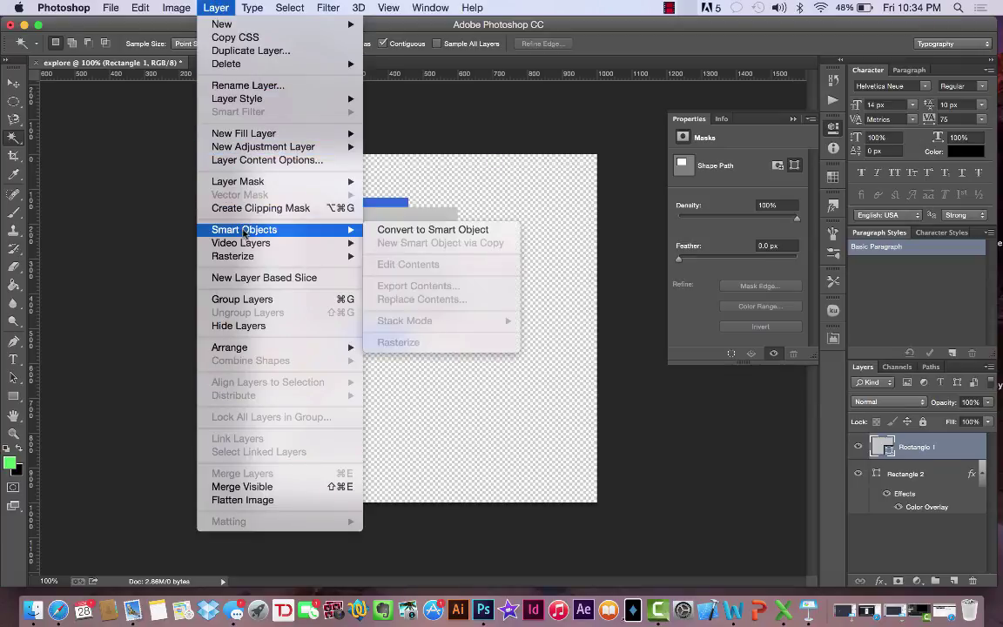
mouse_move(245, 257)
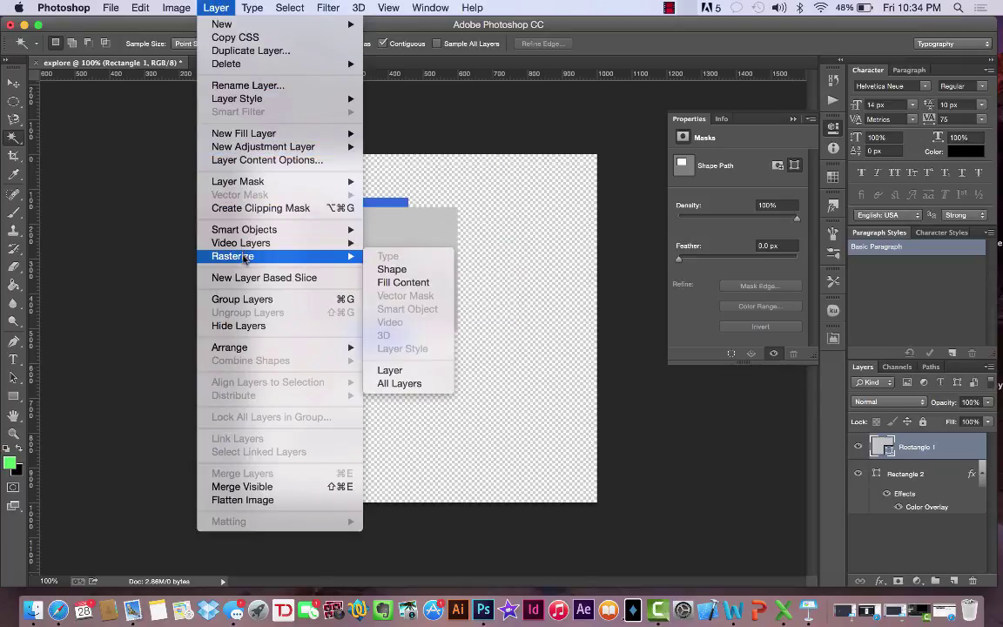
click(403, 271)
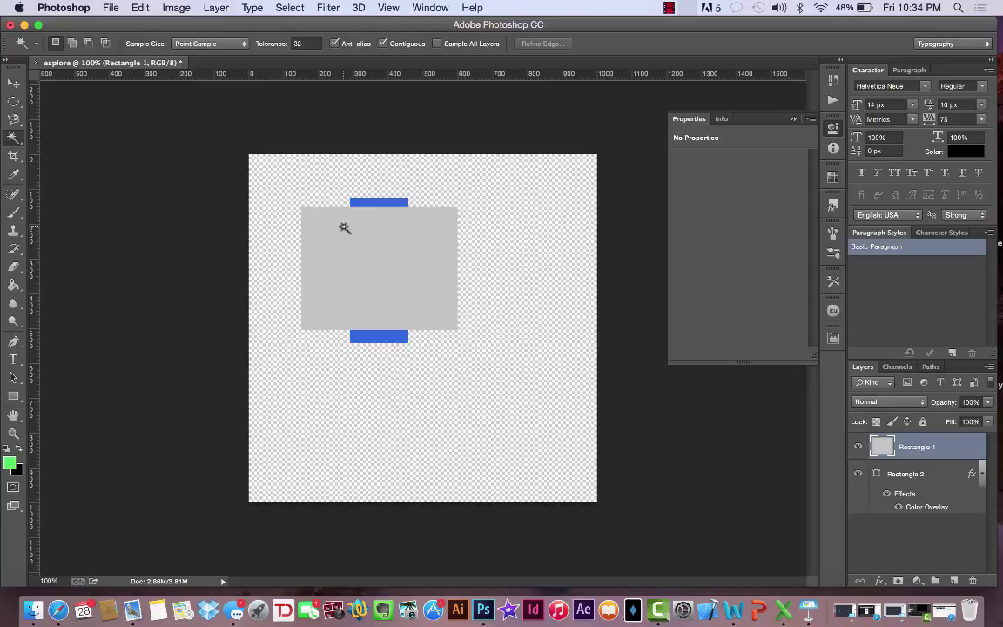
click(343, 227)
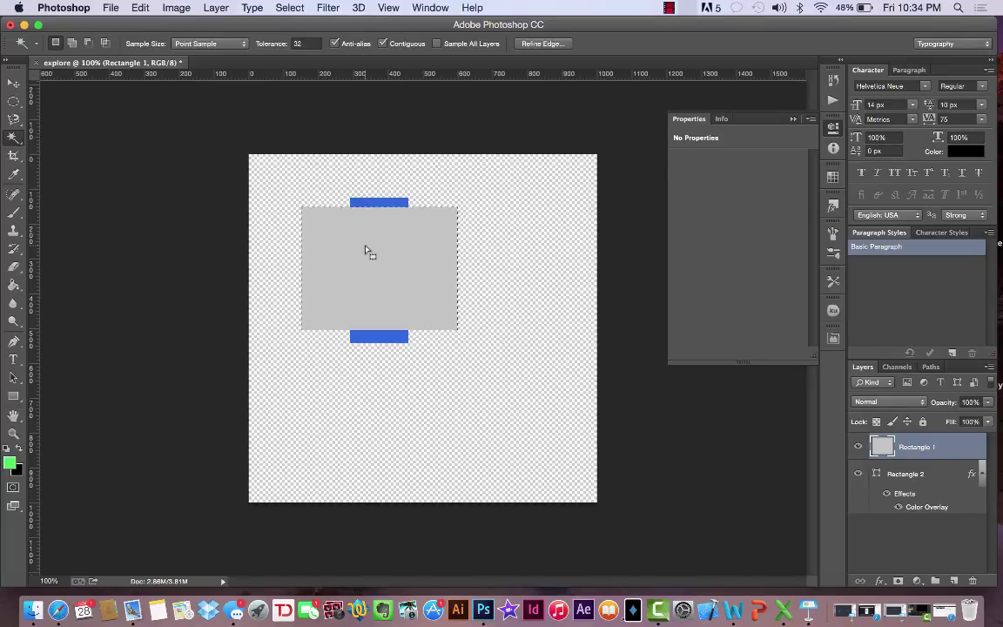
key(super+d)
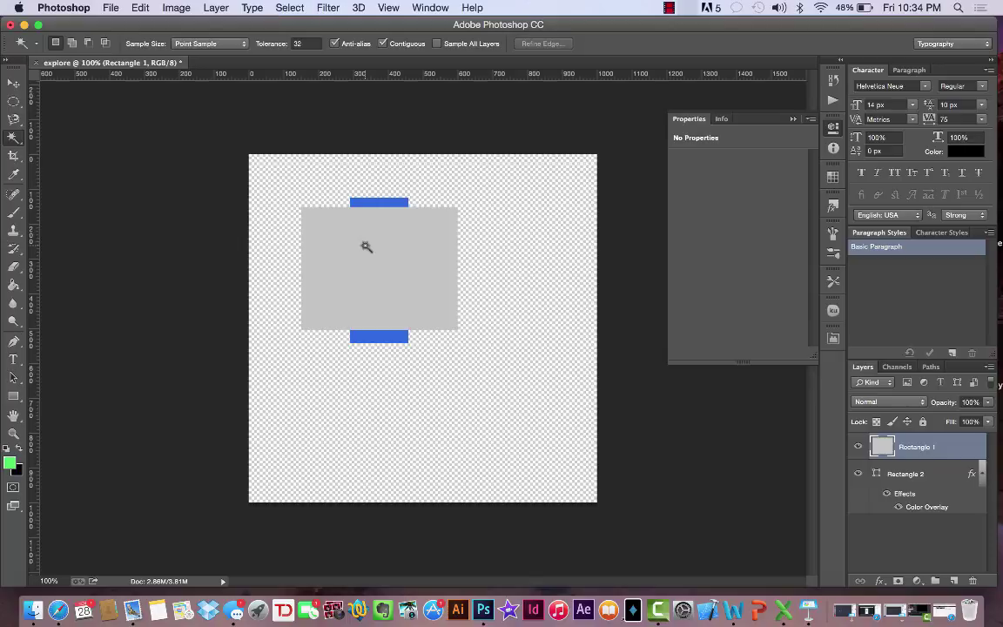
- Add a new layer named circle and draw a circle about 204 px in diameter on it inside the grey rectangle
click(13, 395)
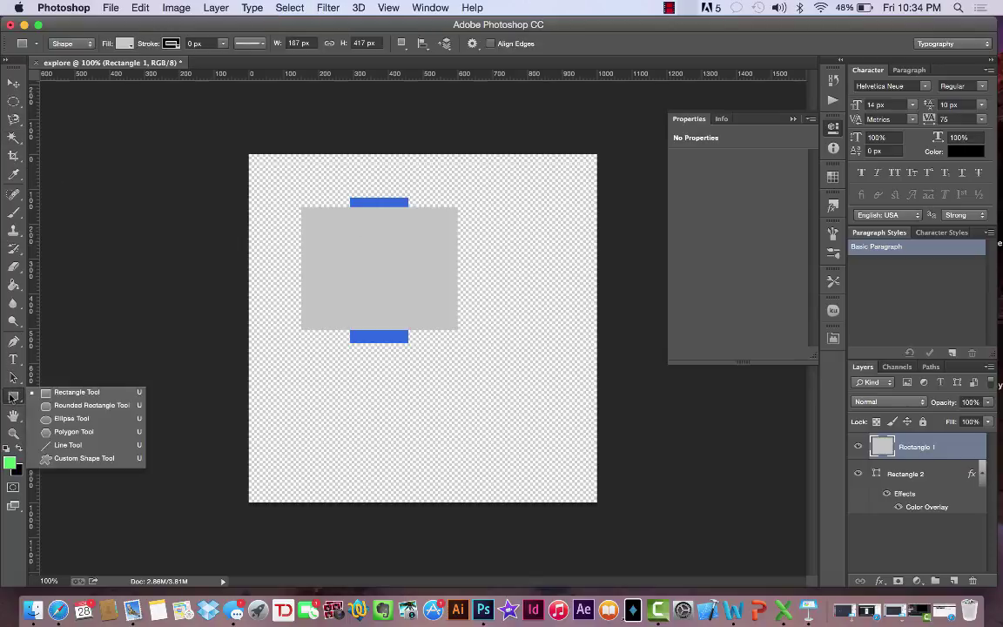
click(73, 418)
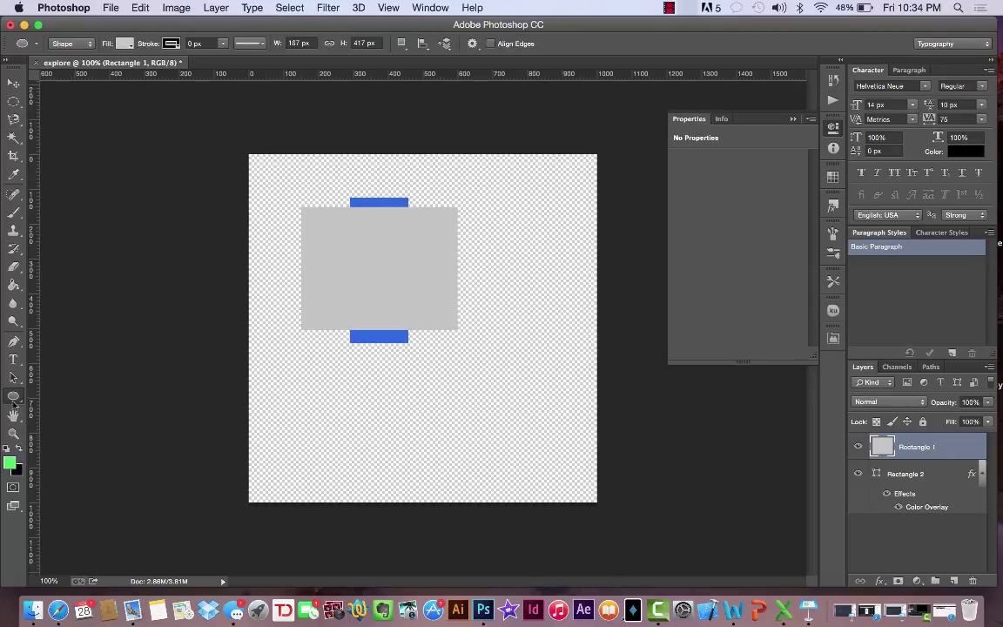
drag(321, 228, 373, 279)
key(super+z)
click(216, 8)
mouse_move(261, 23)
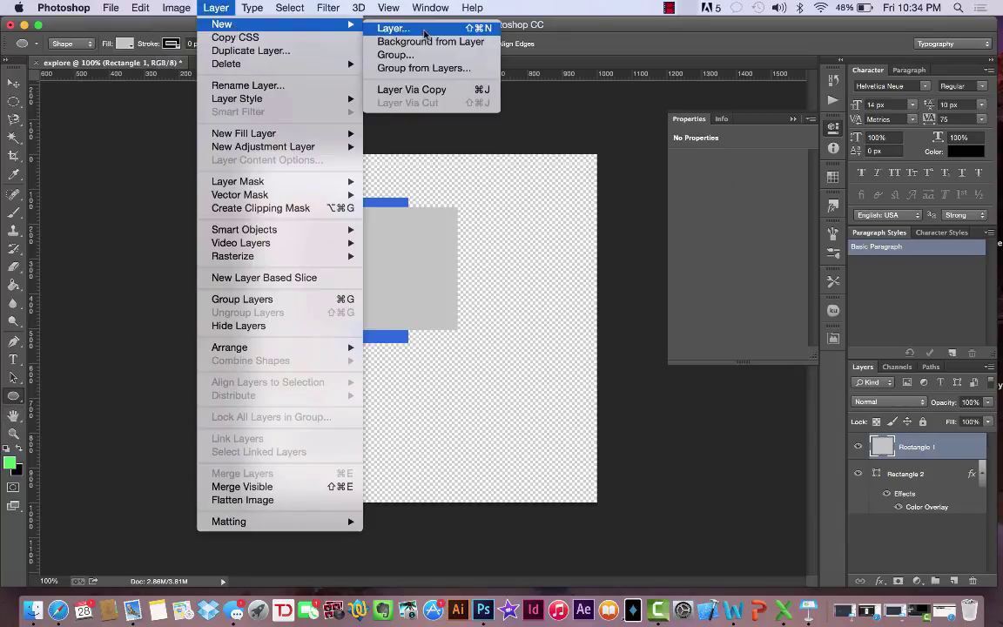
click(399, 29)
text(circle)
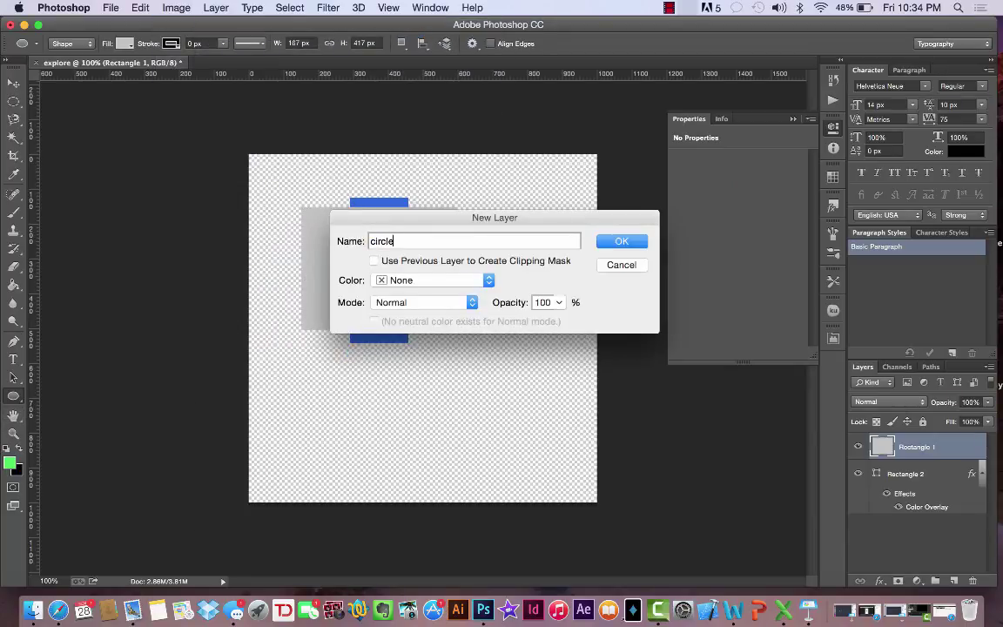
key(Return)
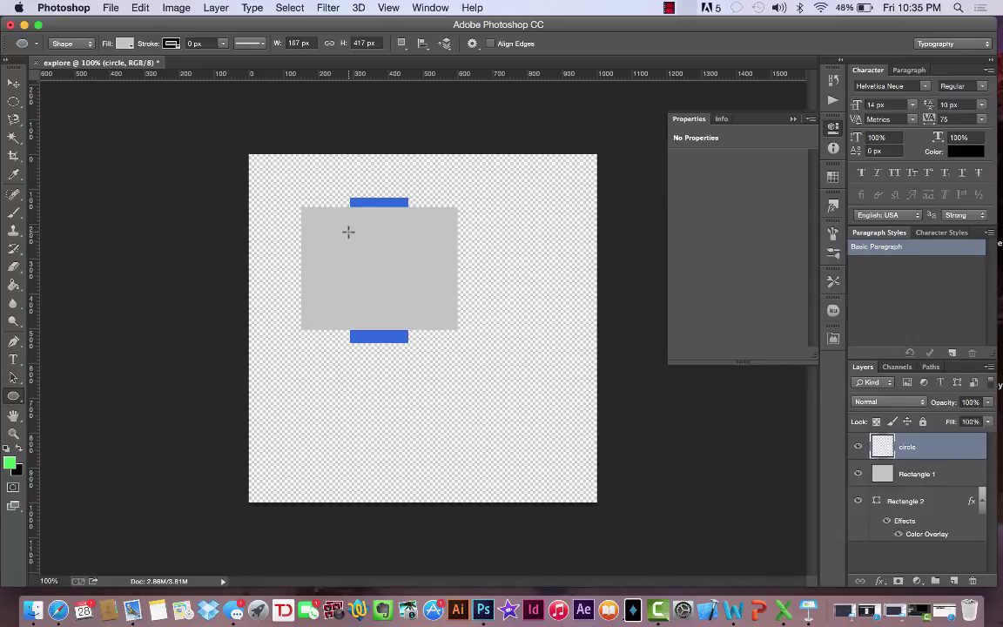
drag(349, 232, 421, 304)
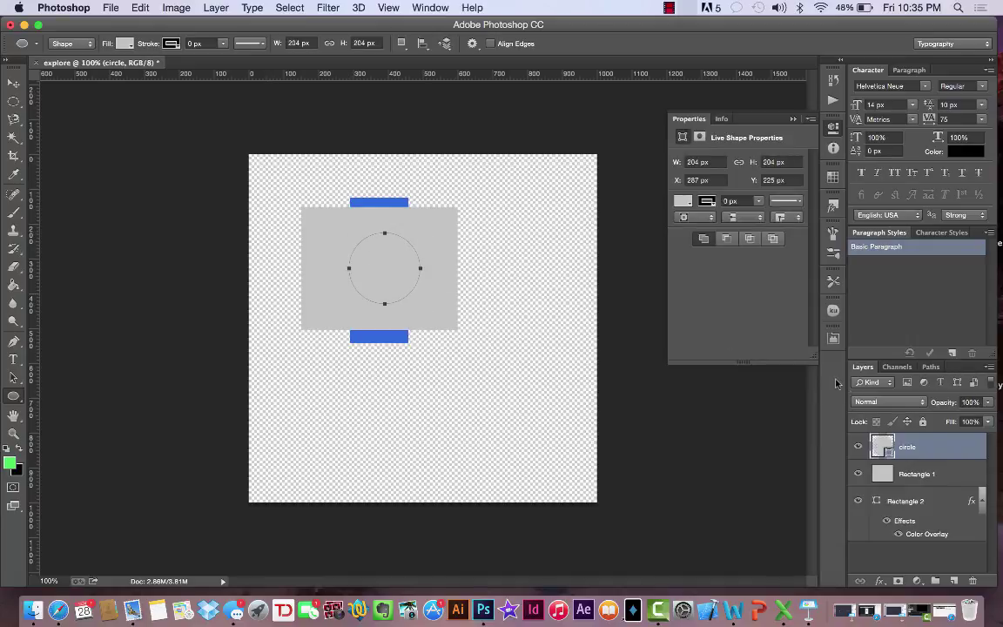
- Apply a Color Overlay layer style in the default dark grey to the circle layer
double_click(958, 448)
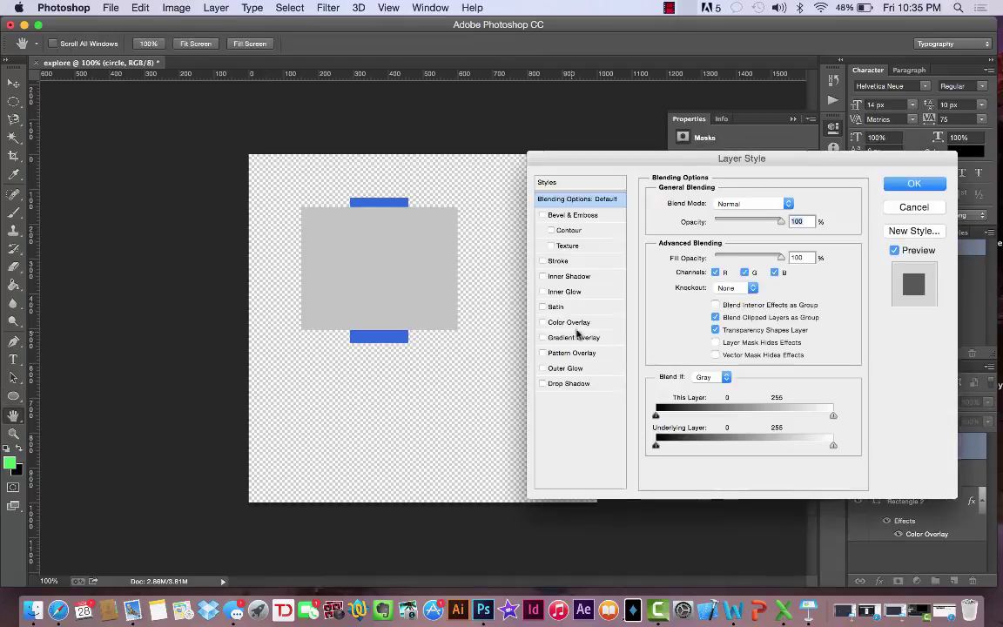
click(574, 323)
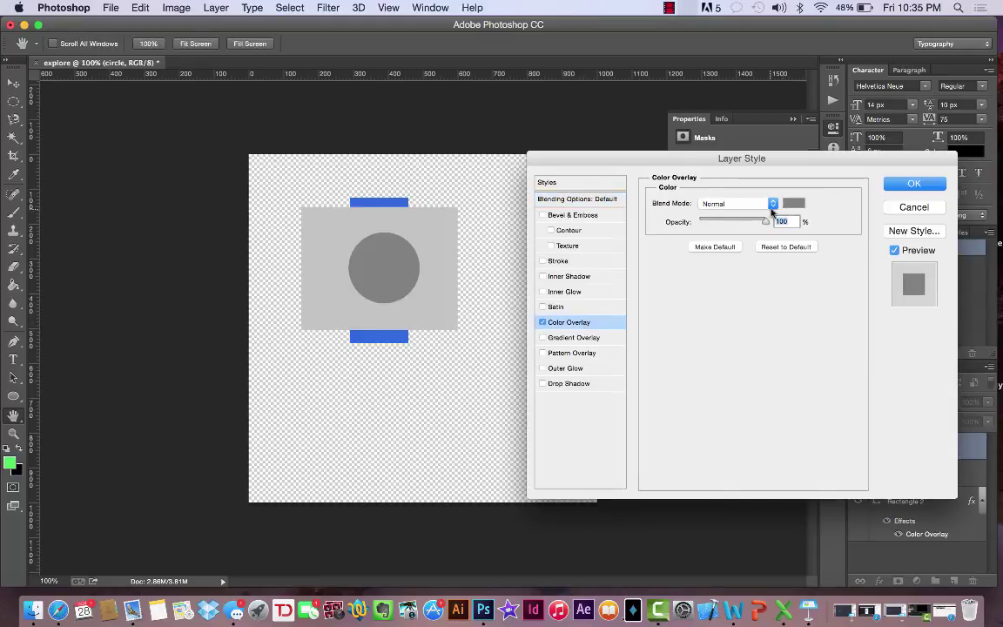
click(915, 183)
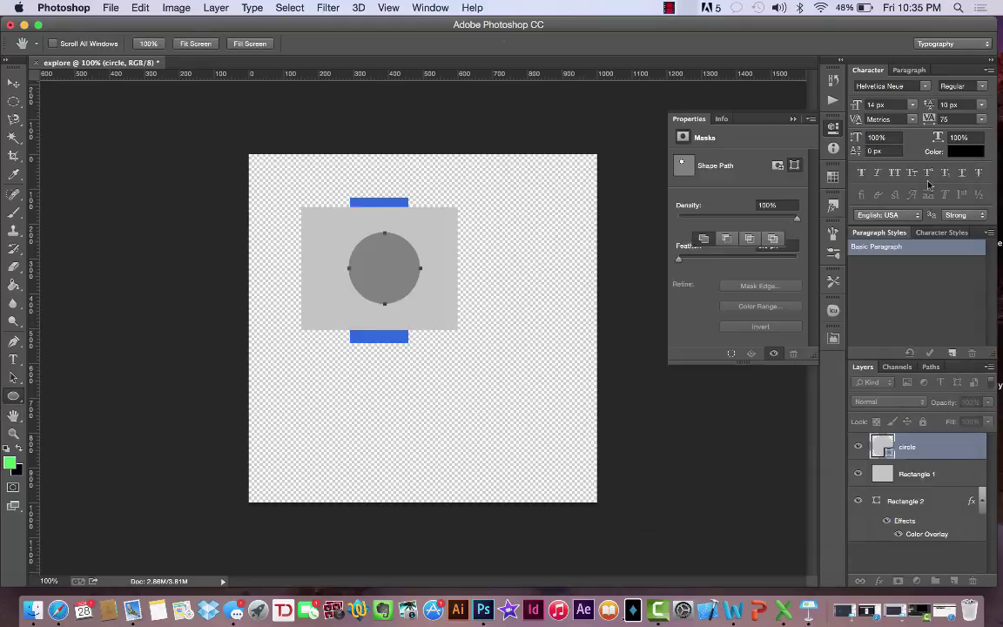
- Rasterize the circle layer's shape, and try out a Magic Wand selection of the circle before deselecting it
click(13, 136)
click(211, 8)
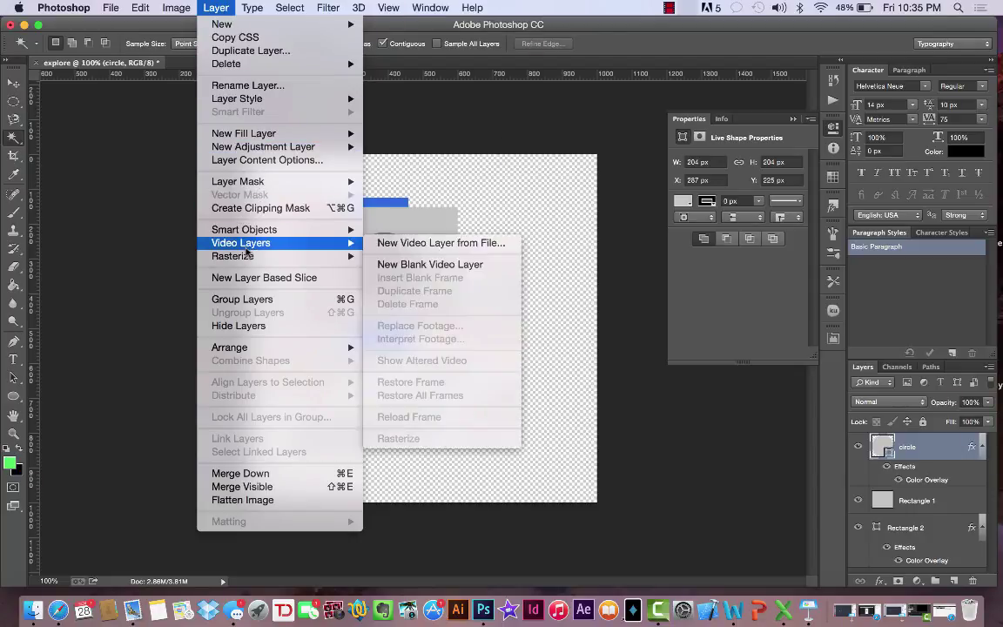
click(387, 267)
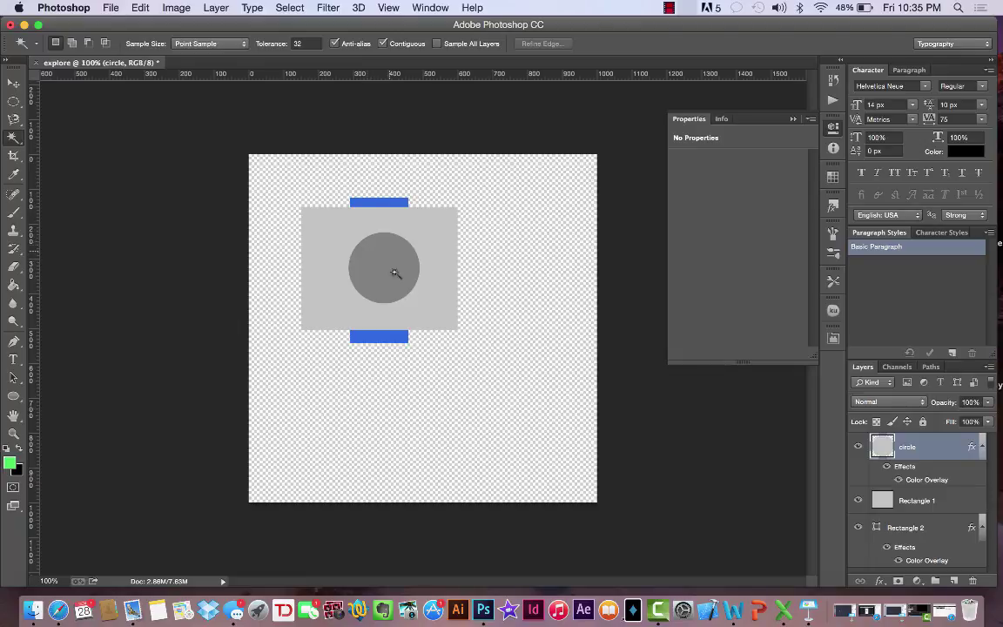
click(389, 269)
key(super+d)
- Sample the blue rectangle's colour with the Eyedropper and check it in the text colour picker, and sample the circle's dark grey
click(12, 176)
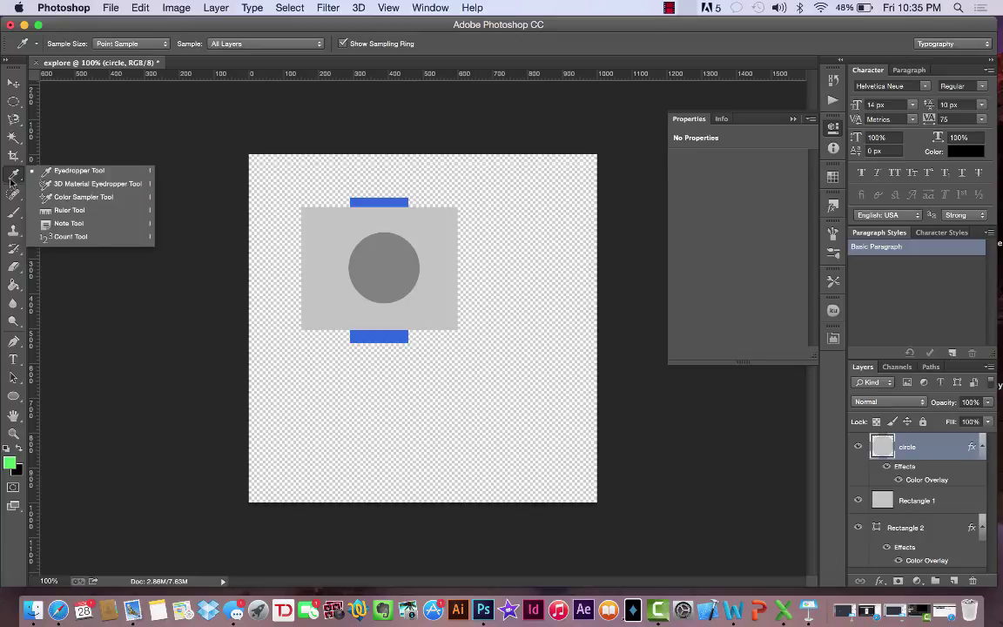
click(61, 171)
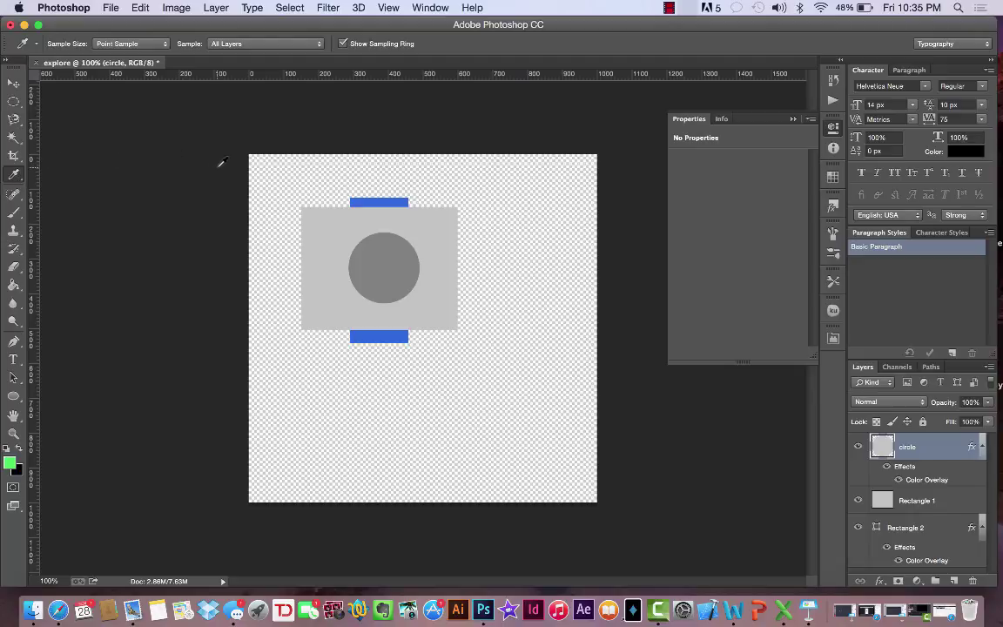
click(376, 197)
click(375, 197)
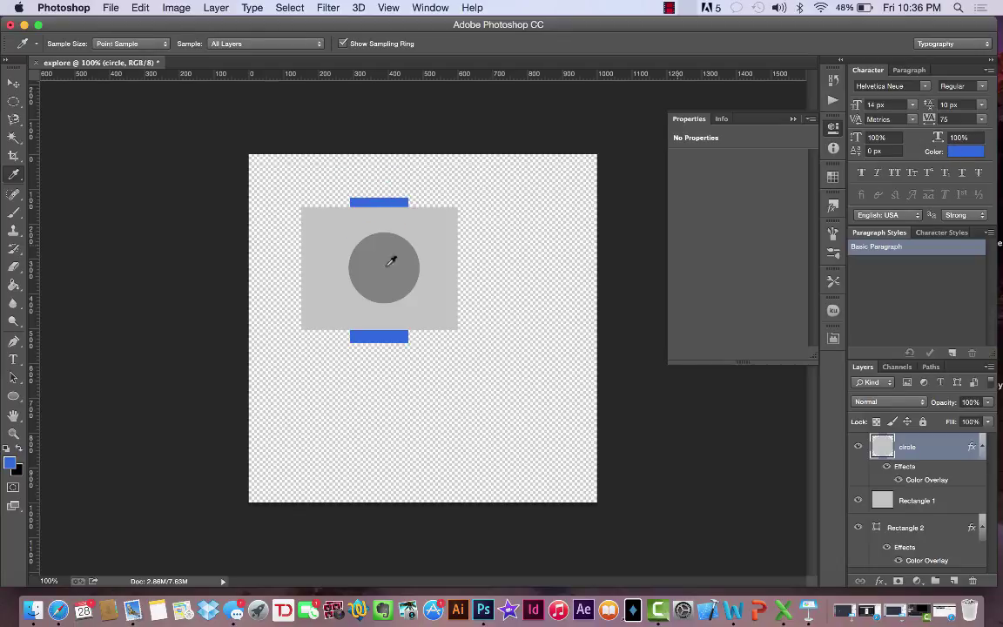
click(968, 156)
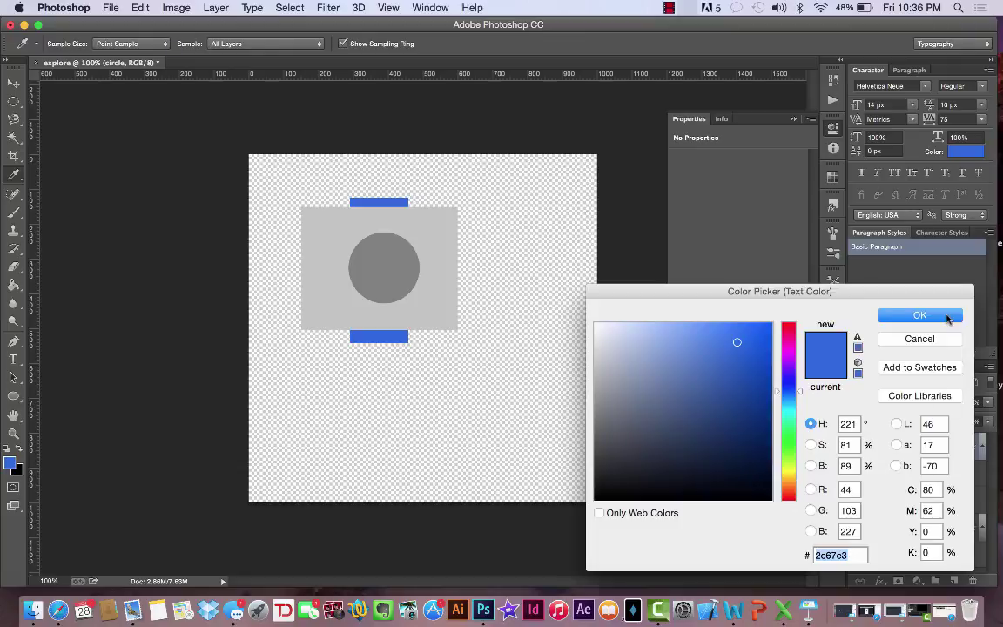
click(890, 316)
click(393, 263)
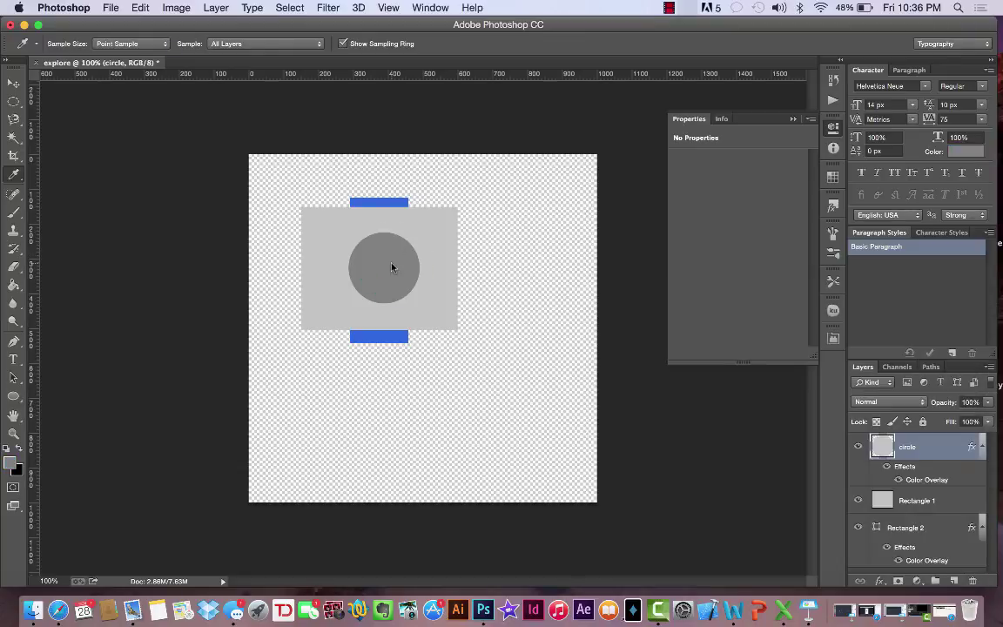
click(11, 195)
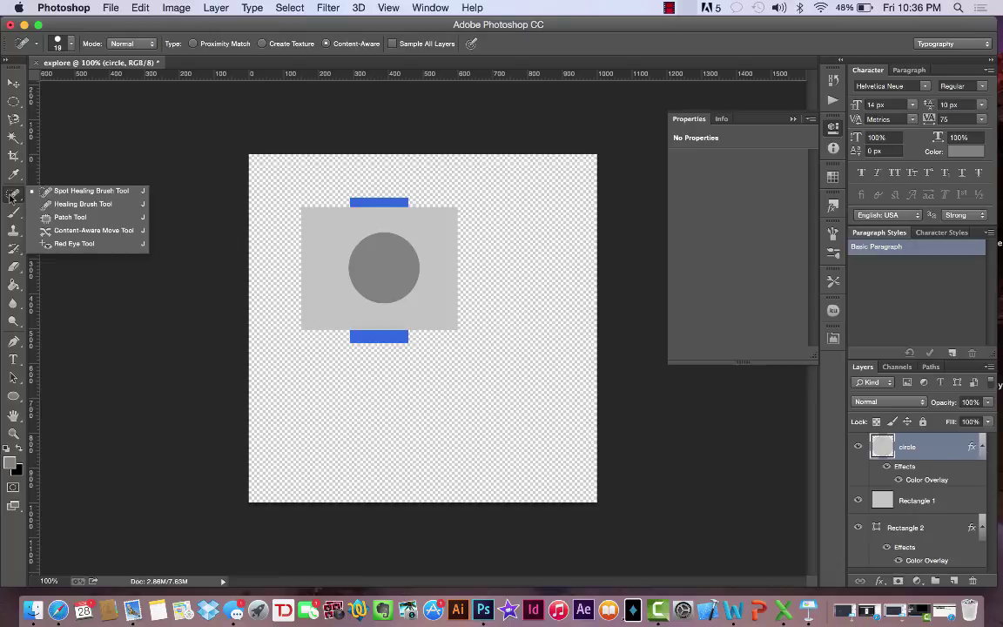
click(13, 199)
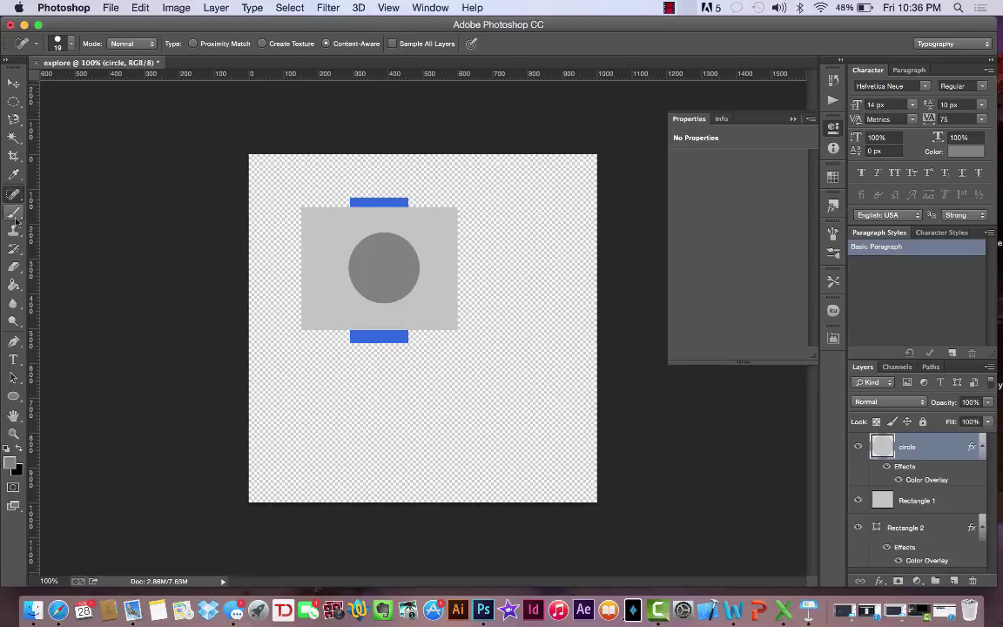
- Scribble a freehand stroke across the canvas on the circle layer with a 43 px Brush, and undo it
click(14, 218)
click(57, 206)
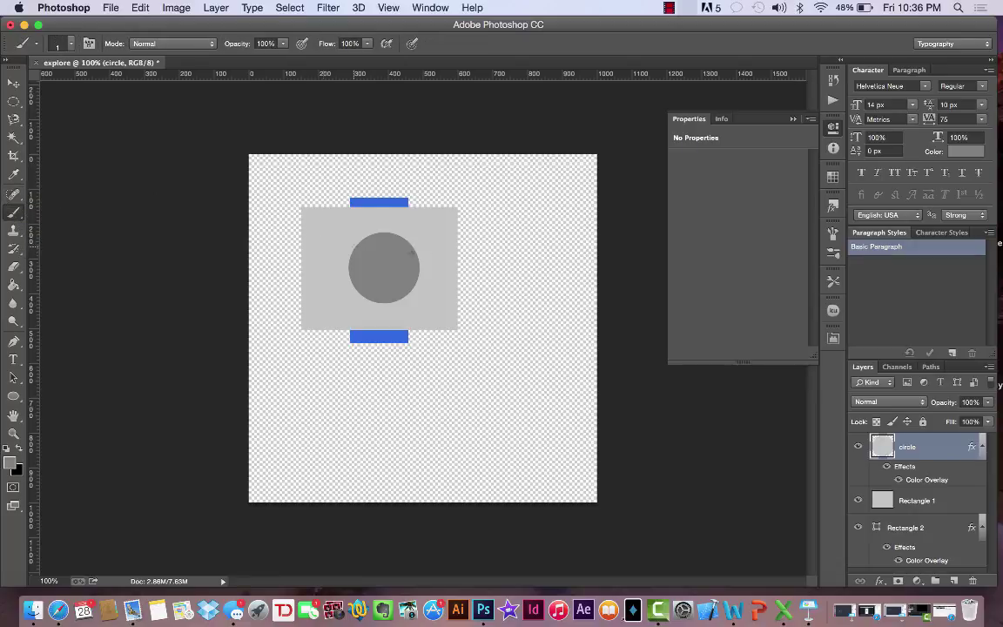
click(55, 40)
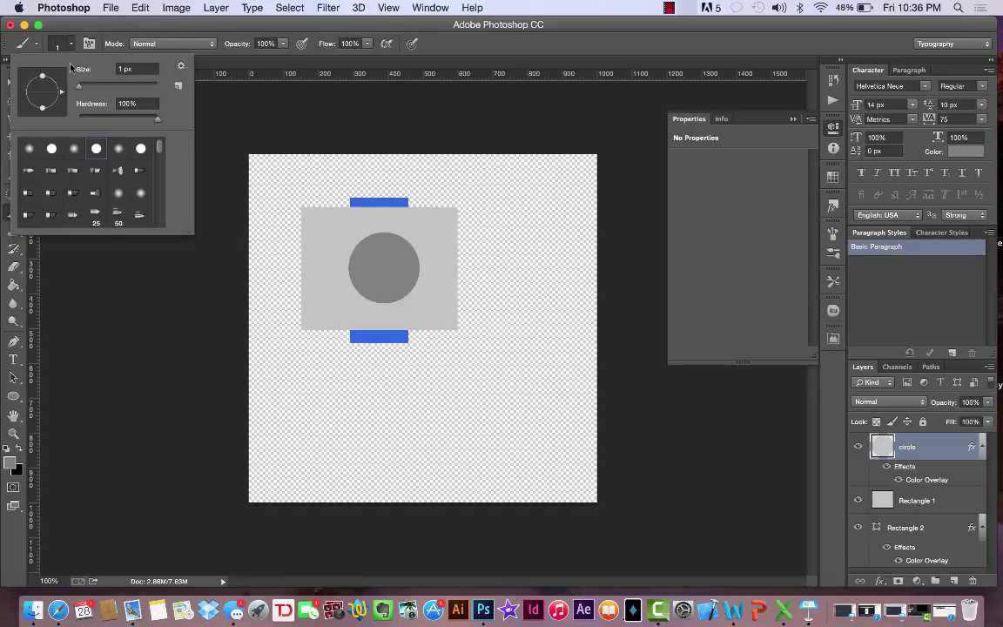
click(96, 85)
mouse_move(497, 216)
mouse_down()
mouse_move(506, 345)
mouse_move(454, 352)
mouse_up()
mouse_move(488, 296)
mouse_down()
mouse_move(470, 365)
mouse_move(380, 378)
mouse_move(457, 361)
mouse_move(430, 429)
mouse_move(449, 340)
mouse_move(460, 346)
mouse_move(293, 333)
mouse_move(257, 340)
mouse_move(321, 439)
mouse_move(296, 260)
mouse_move(352, 407)
mouse_move(303, 162)
mouse_move(379, 355)
mouse_move(366, 222)
mouse_move(468, 209)
mouse_move(425, 170)
mouse_move(405, 253)
mouse_move(362, 256)
mouse_move(533, 247)
mouse_move(560, 466)
mouse_move(381, 445)
mouse_move(312, 454)
mouse_move(306, 433)
mouse_move(341, 293)
mouse_up()
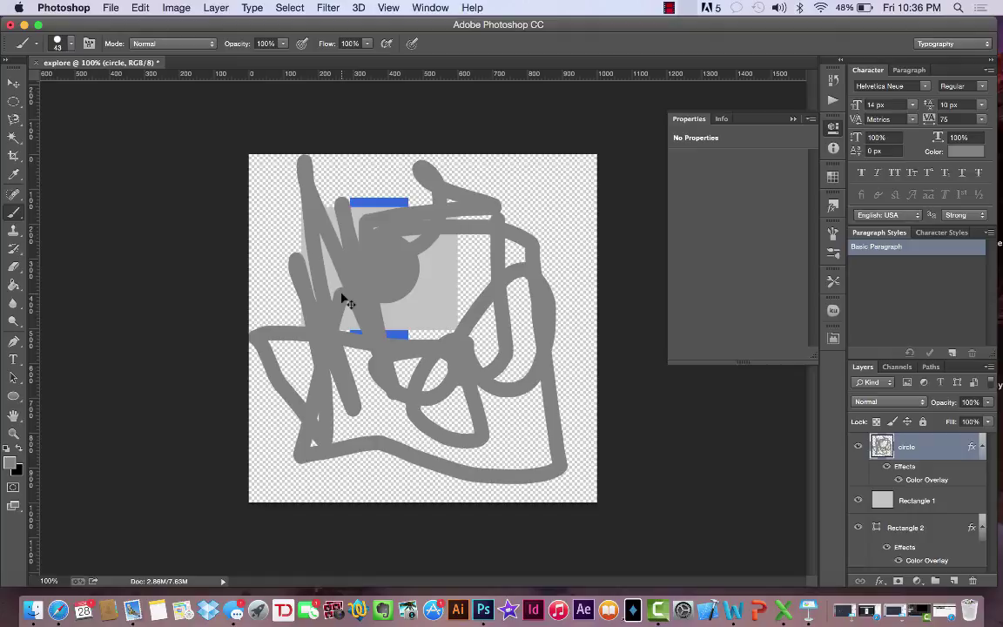
key(super+z)
click(7, 232)
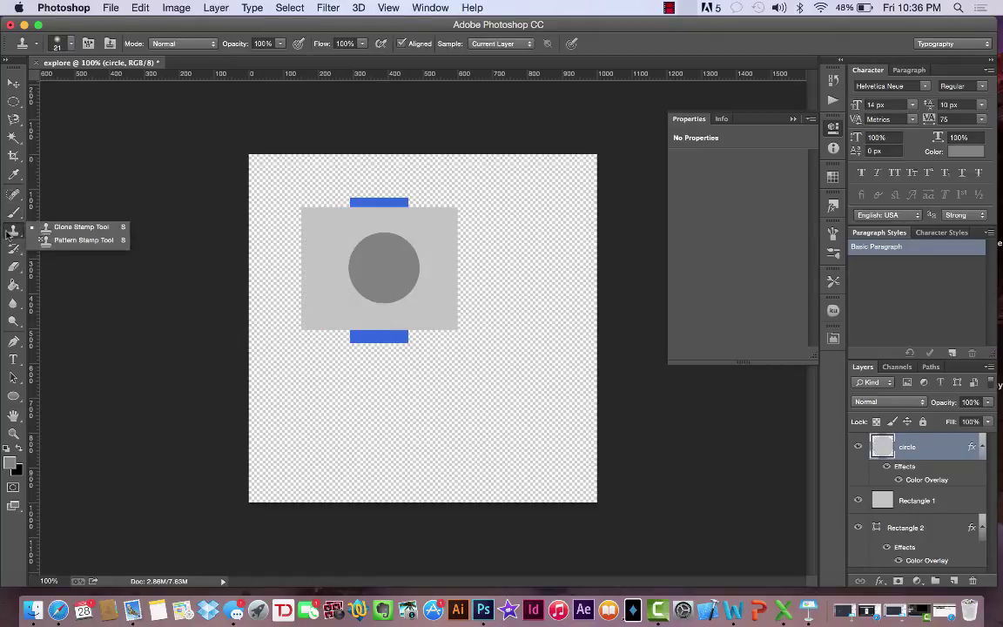
click(11, 251)
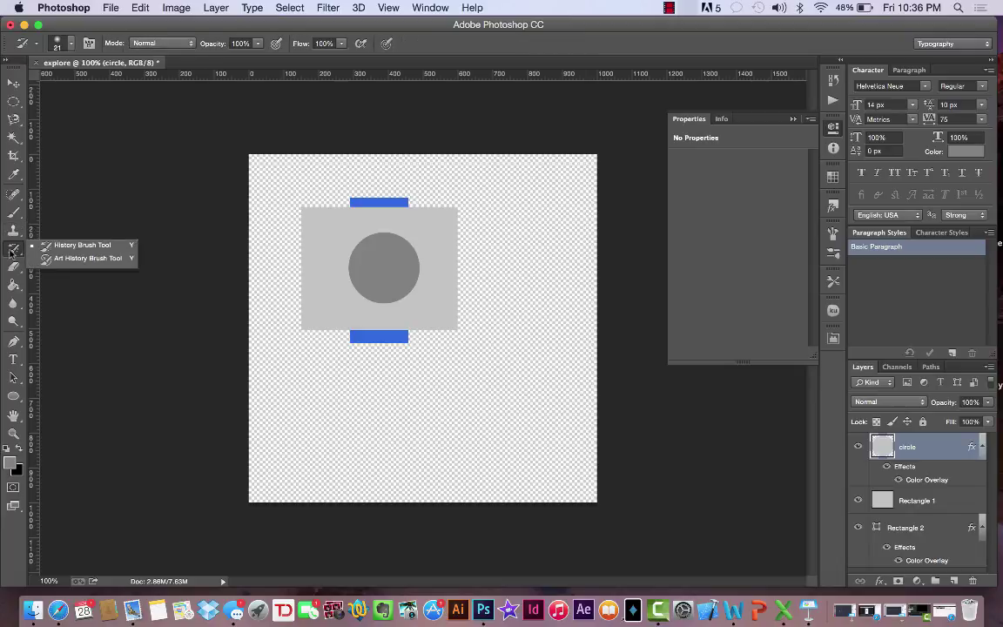
- Erase most of the circle with a 36 px Eraser, and erase a freehand stroke through the upper part of the Rectangle 1 layer
click(15, 267)
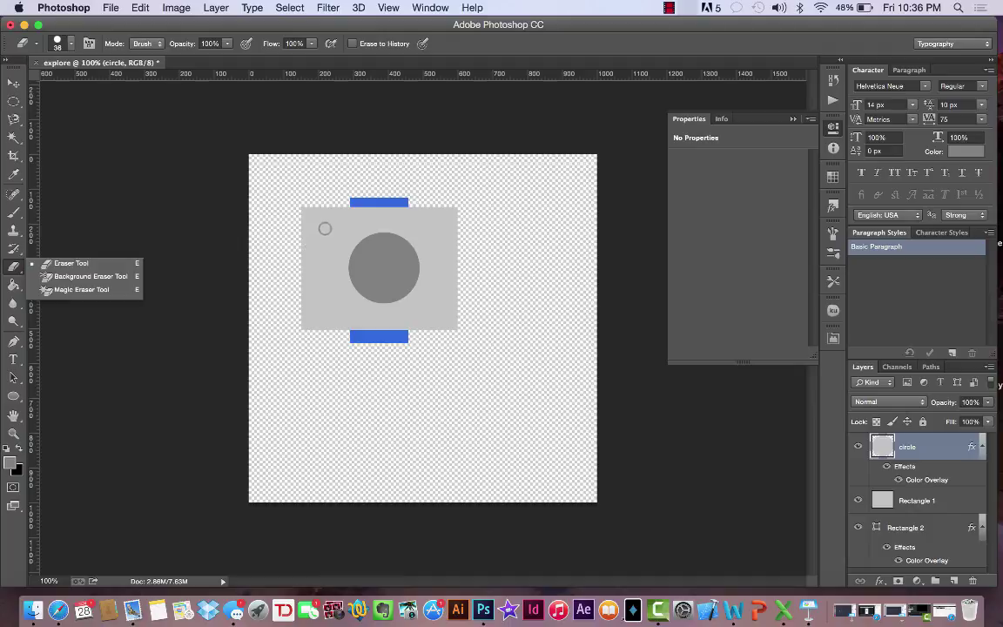
click(325, 228)
mouse_move(331, 239)
mouse_down()
mouse_move(372, 291)
mouse_move(392, 237)
mouse_move(405, 233)
mouse_move(421, 339)
mouse_move(420, 253)
mouse_move(419, 300)
mouse_up()
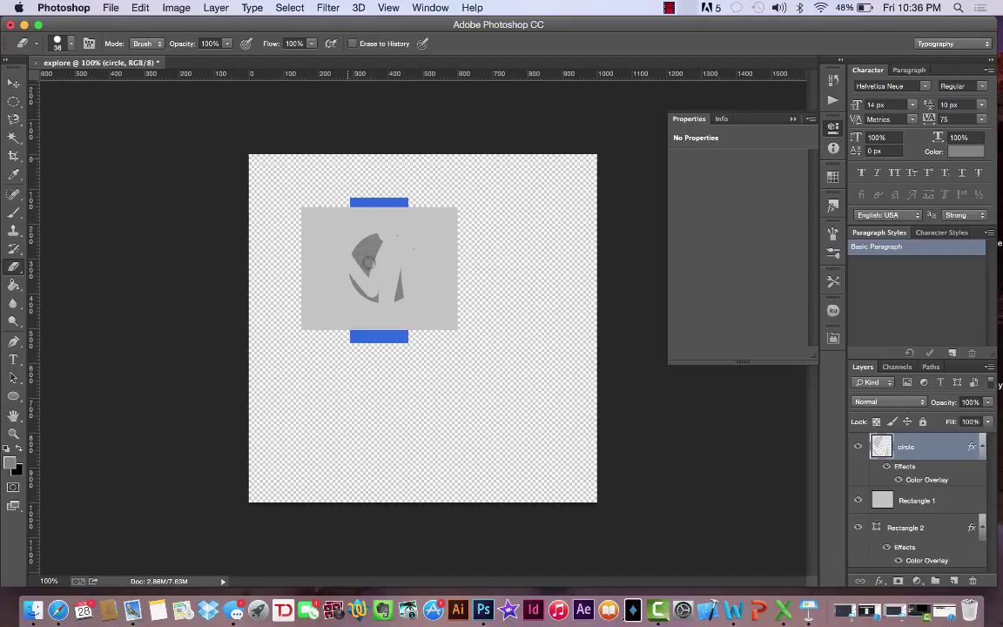
mouse_move(369, 263)
mouse_down()
mouse_move(372, 216)
mouse_move(383, 256)
mouse_move(349, 265)
mouse_up()
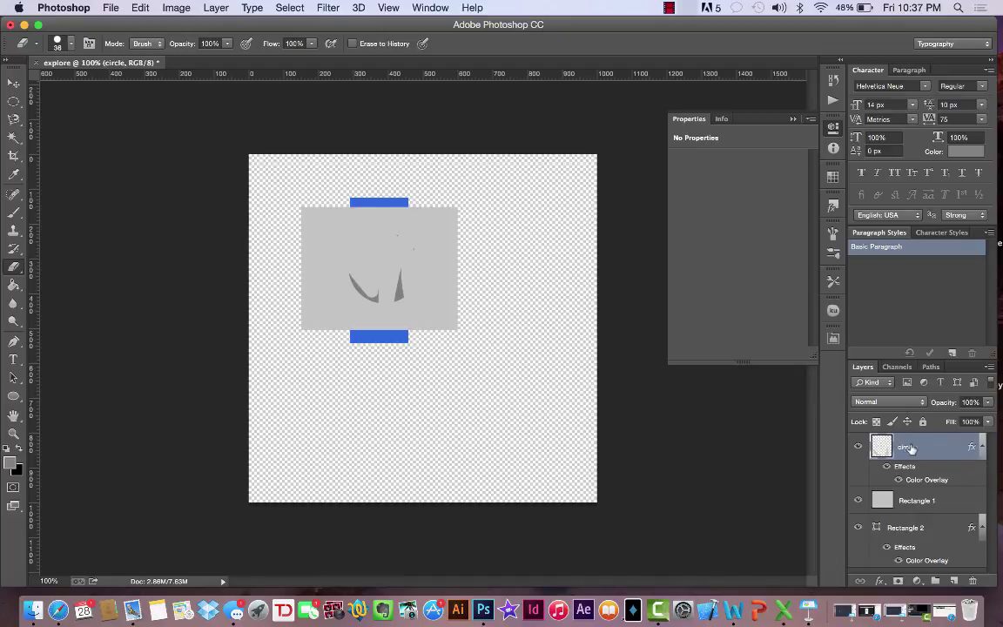
click(949, 502)
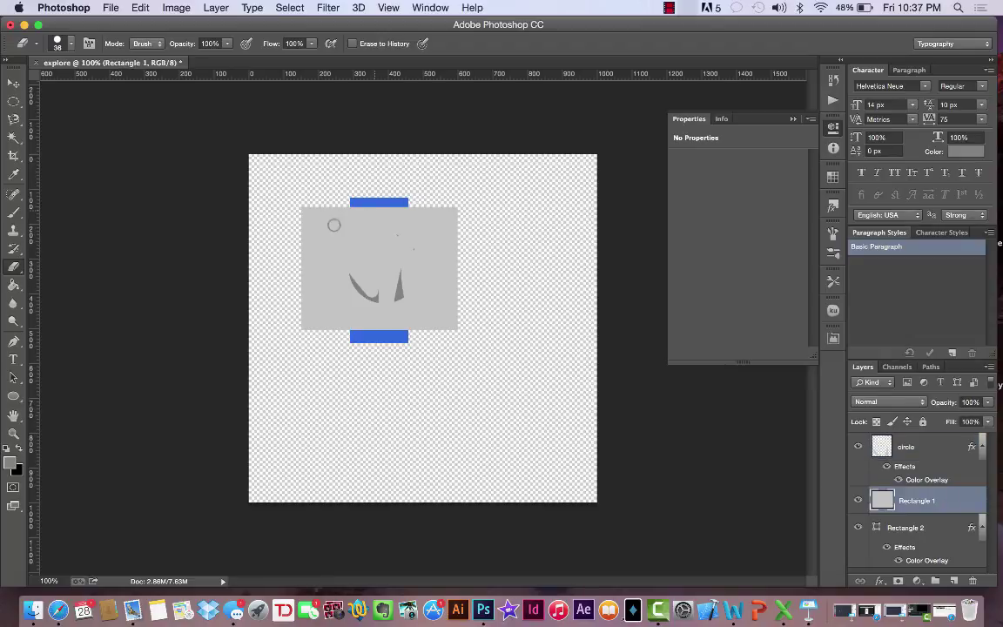
mouse_move(419, 209)
mouse_down()
mouse_move(347, 274)
mouse_move(357, 209)
mouse_move(365, 269)
mouse_move(373, 218)
mouse_move(408, 189)
mouse_move(399, 205)
mouse_up()
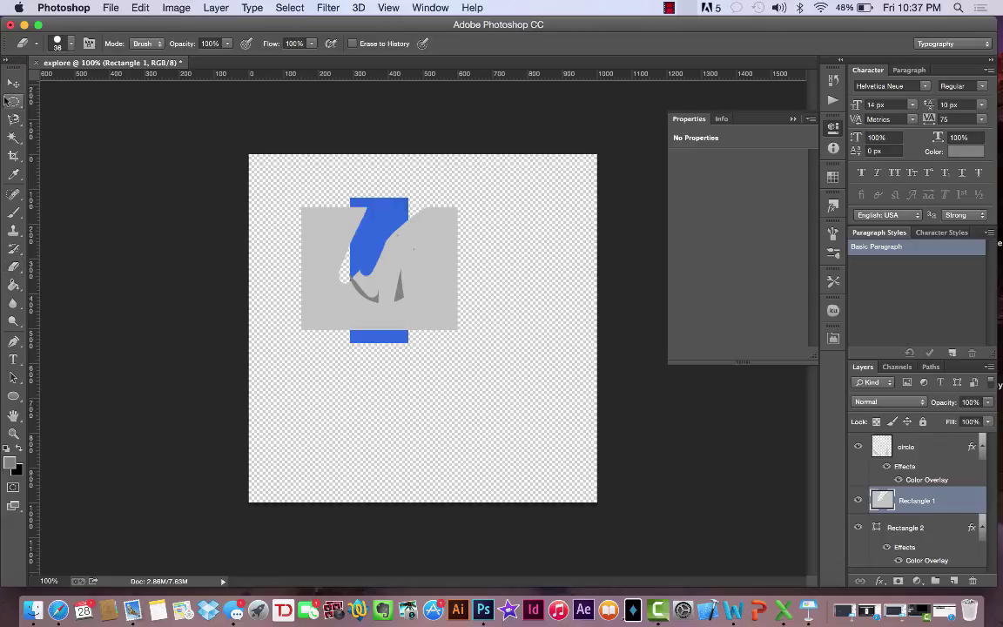
- Select a rectangular marquee area about 780 by 105 px below the shapes, and create a new layer named longthinrectangle
drag(11, 98, 47, 101)
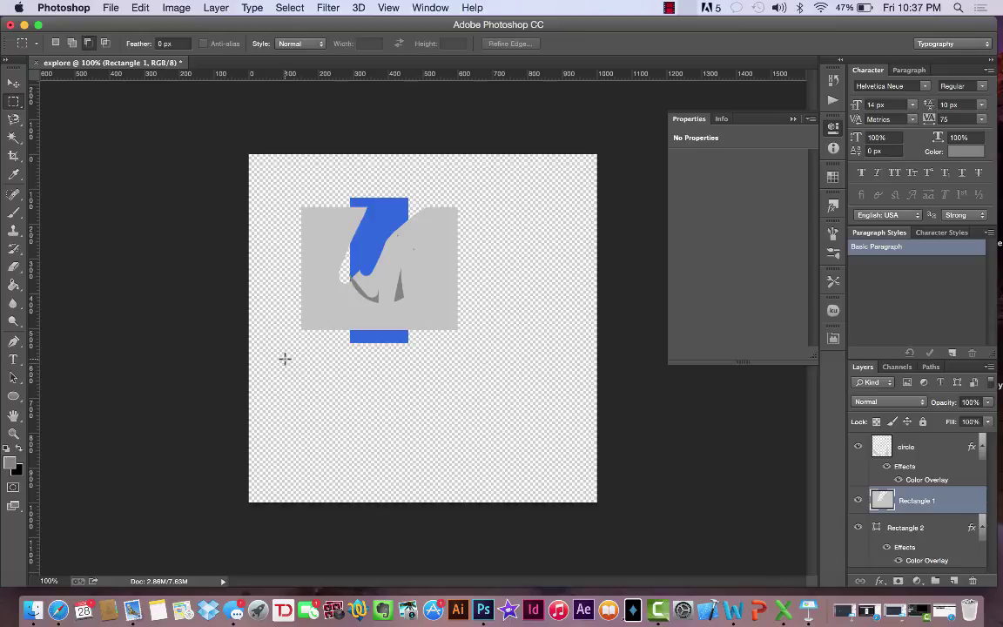
drag(285, 359, 555, 393)
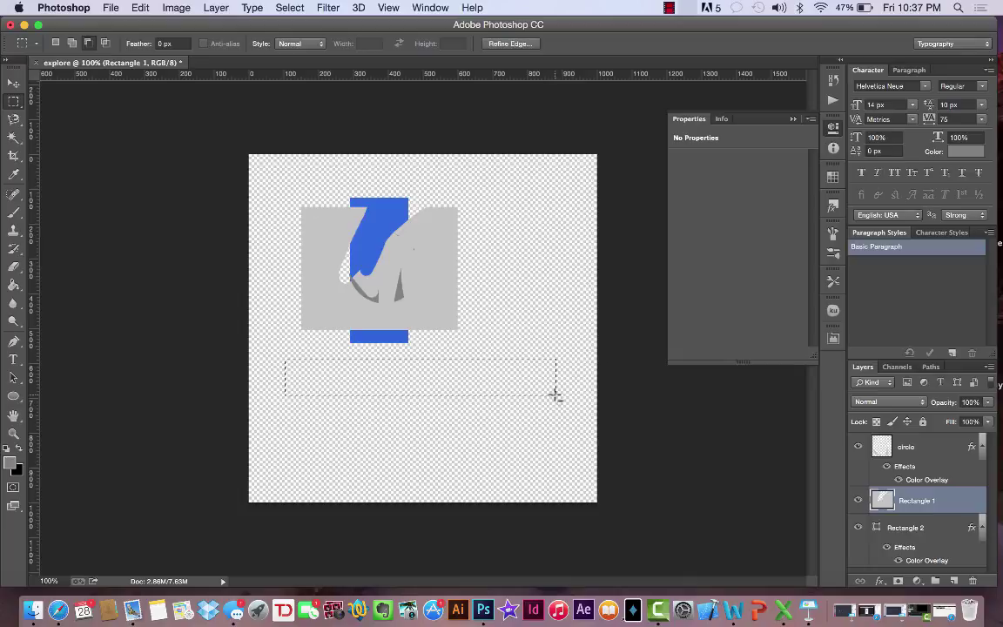
click(216, 7)
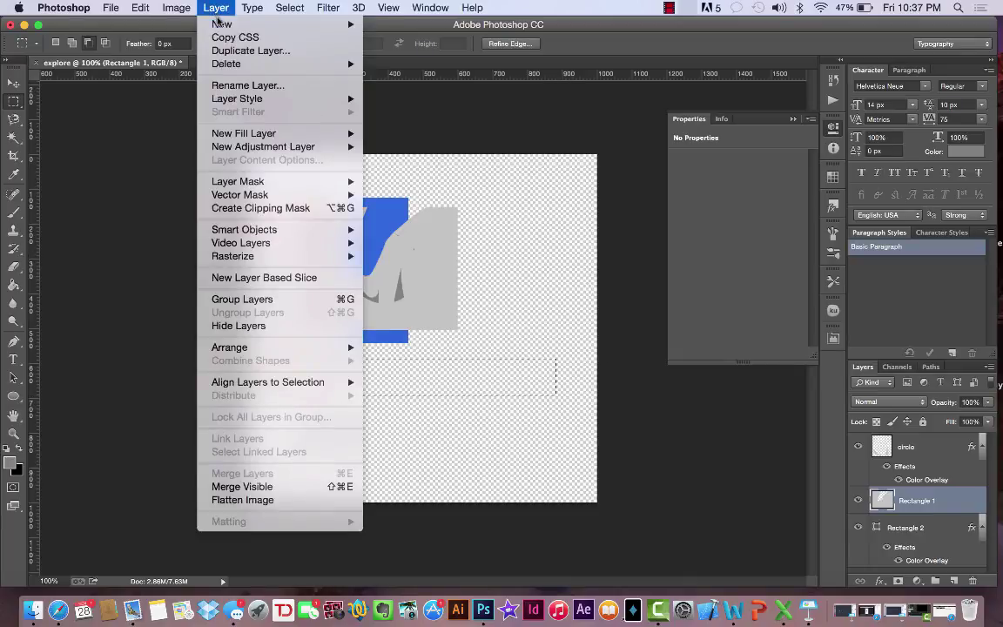
mouse_move(221, 25)
click(378, 28)
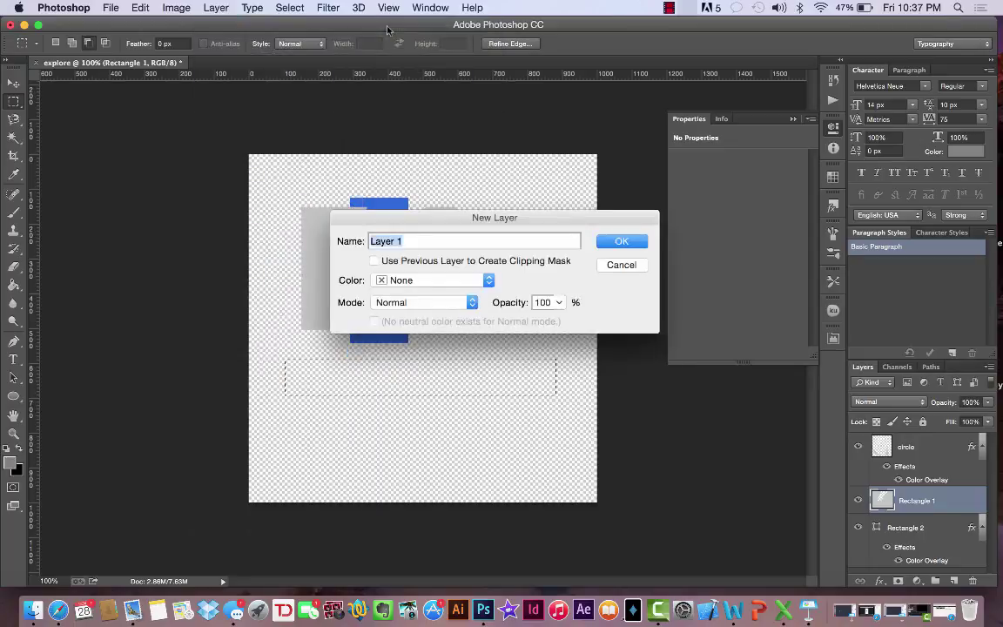
text(longthinrectangle)
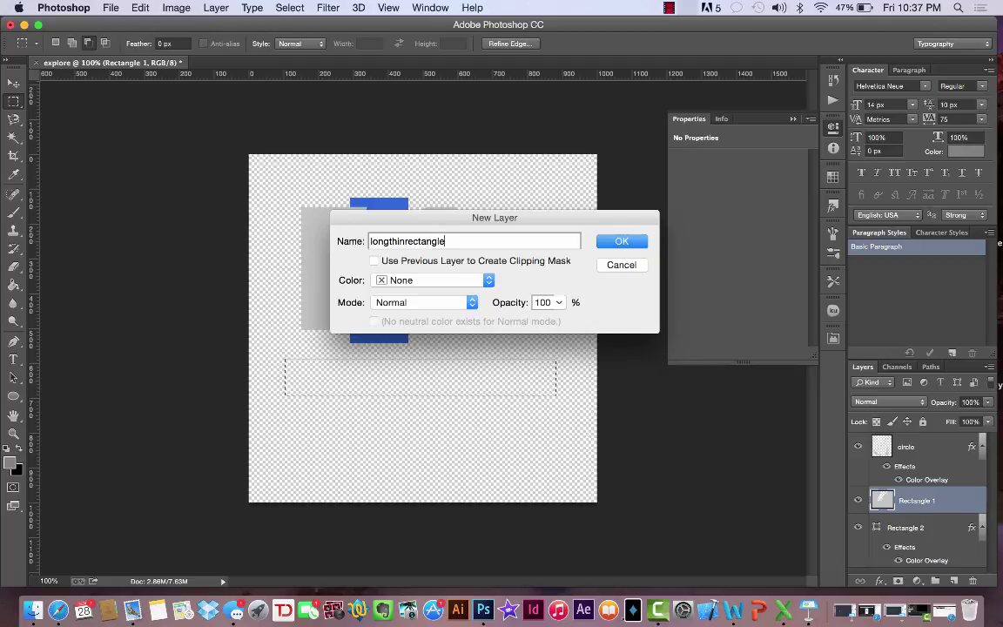
key(Return)
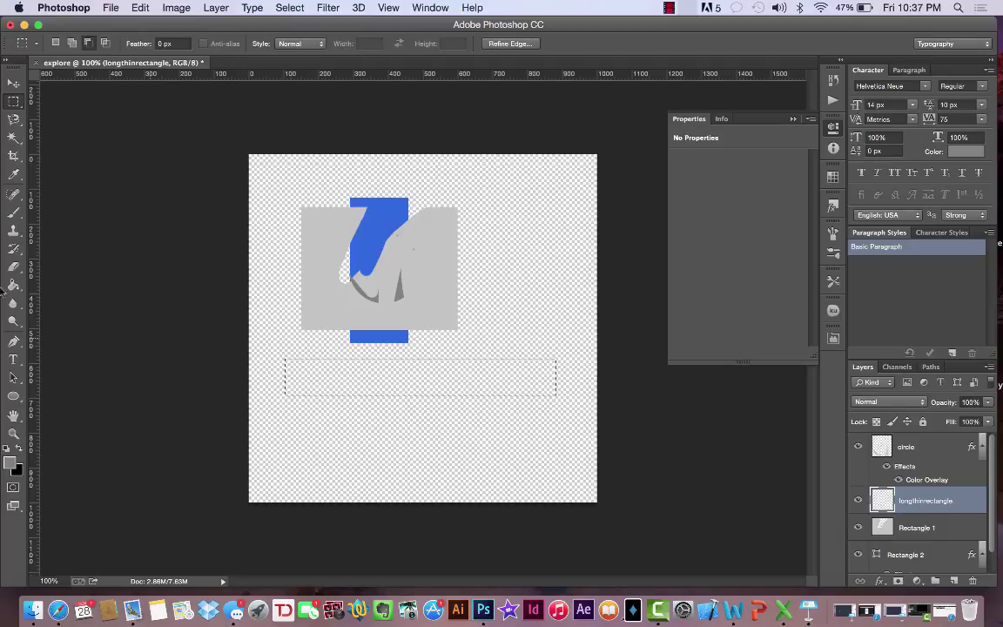
- Set the foreground colour to pure red (ff0000) and fill the selected rectangle with the Paint Bucket
click(13, 285)
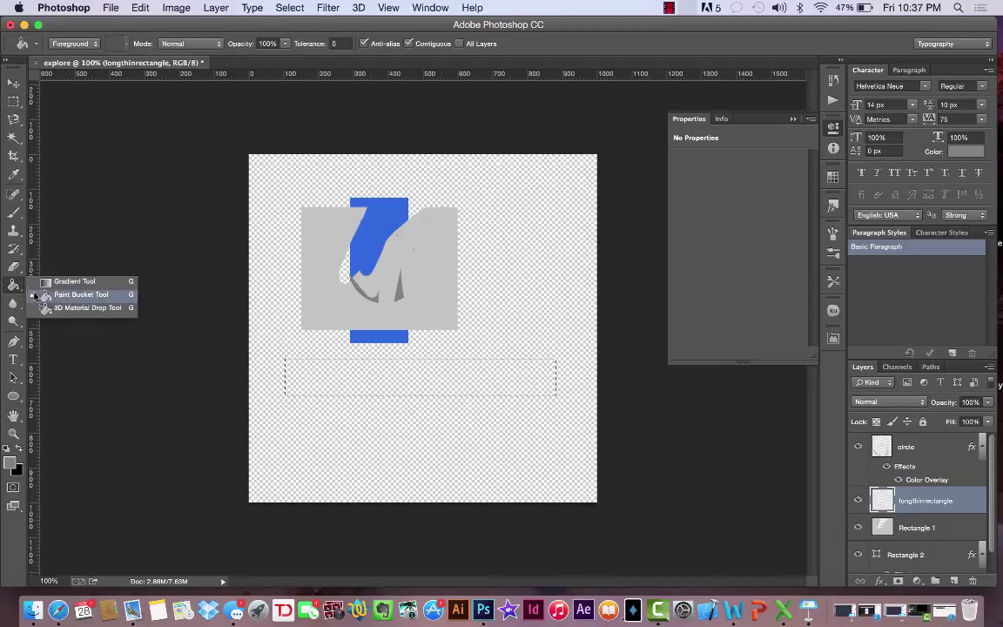
click(34, 294)
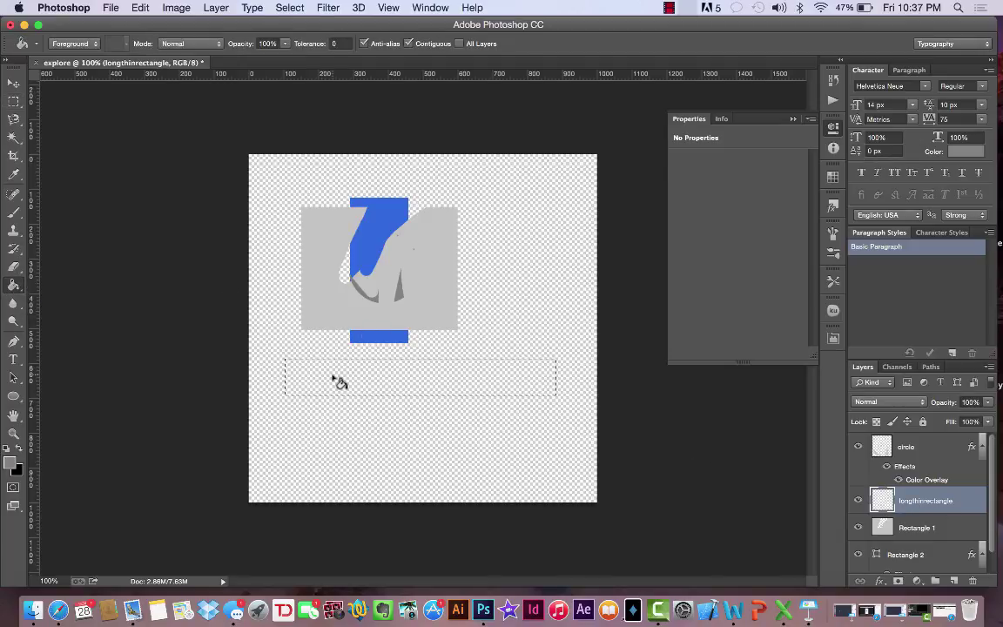
click(19, 447)
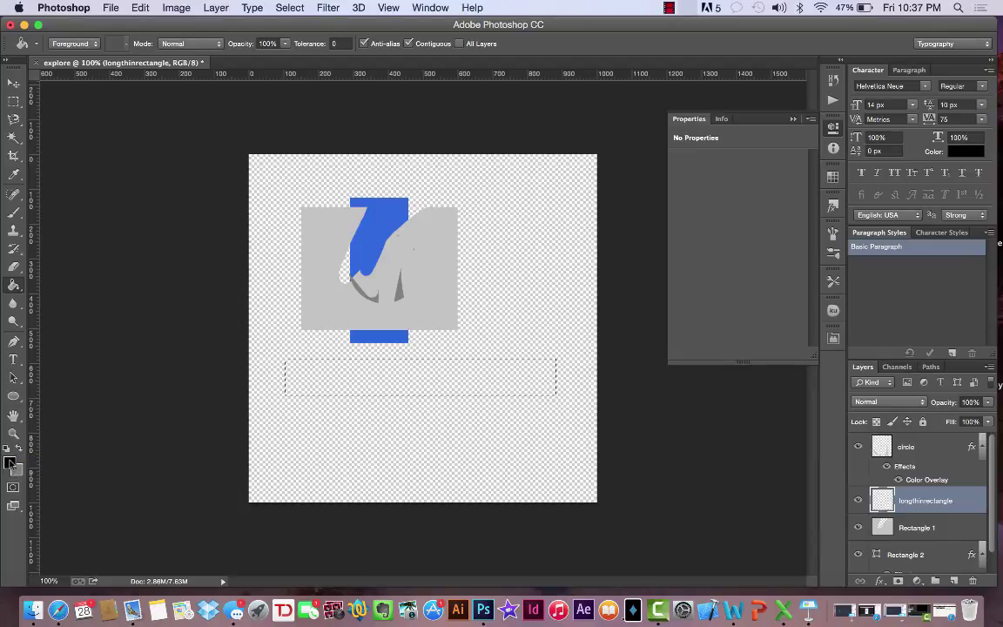
click(9, 462)
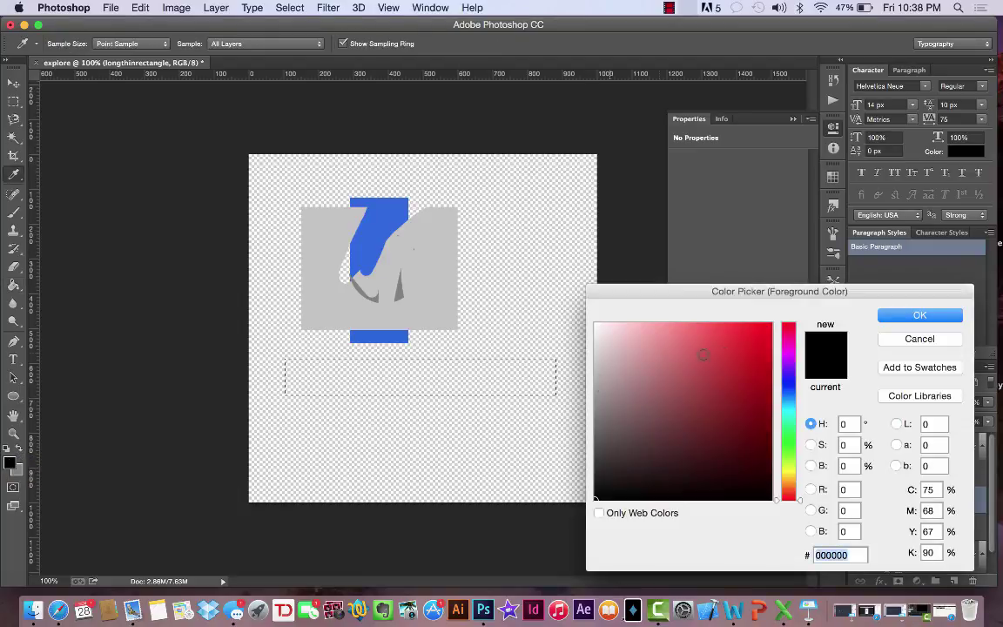
drag(704, 355, 784, 320)
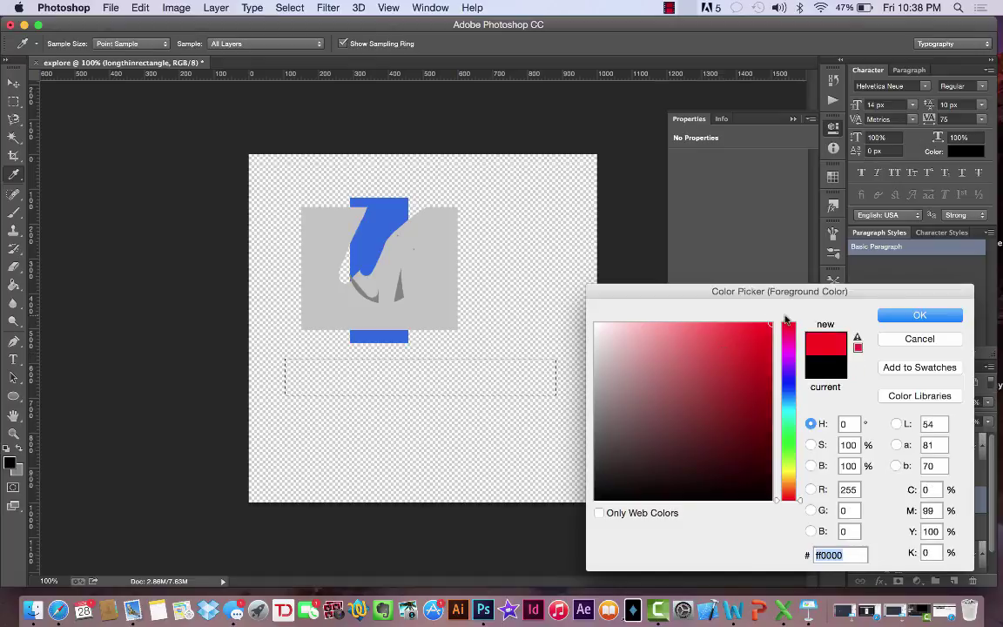
click(909, 315)
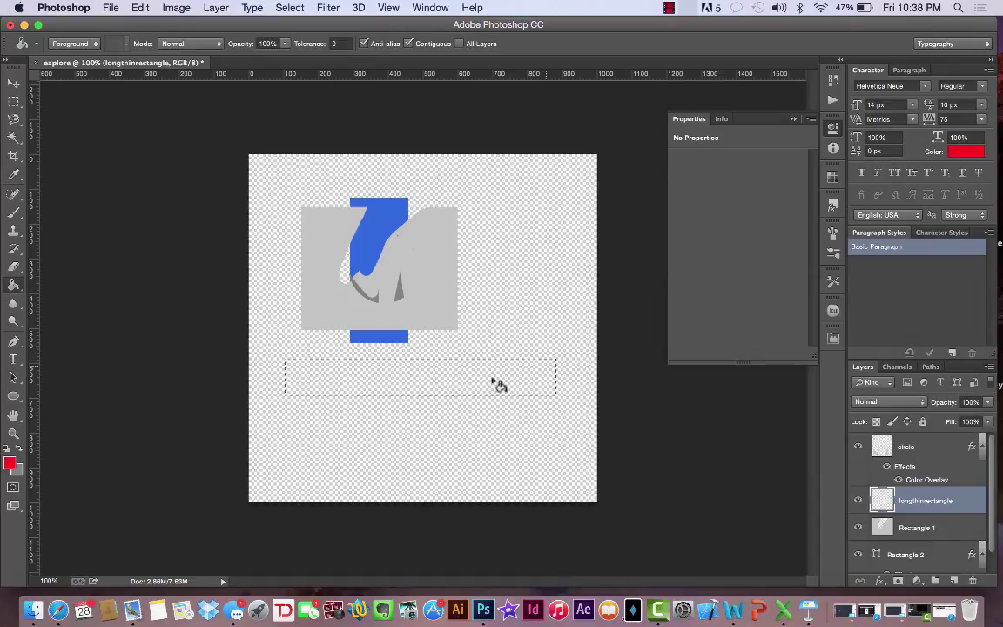
click(442, 381)
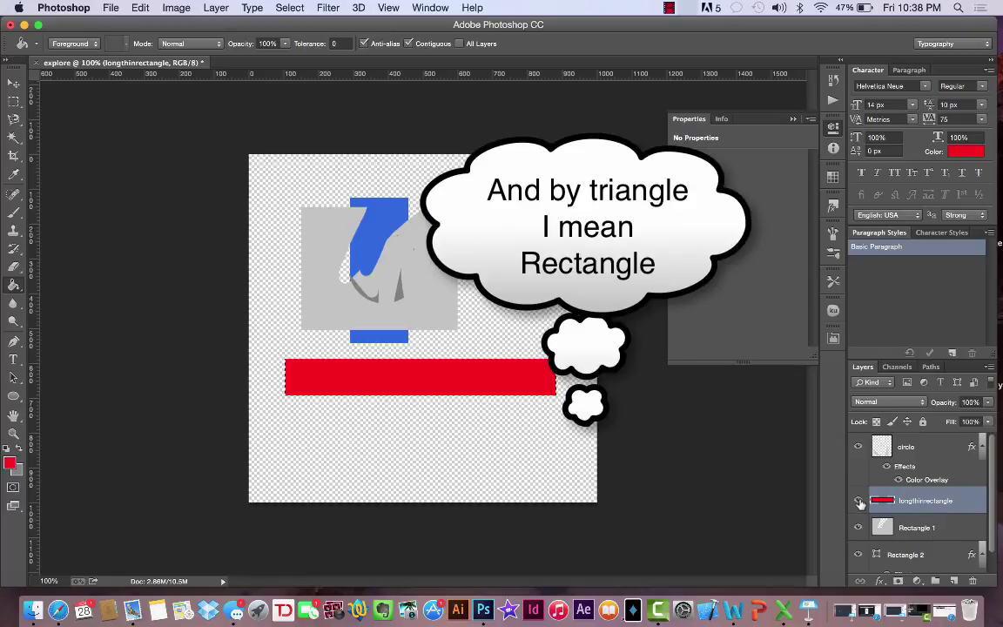
- Hide and show the longthinrectangle layer to check what it holds, and deselect the red rectangle
click(859, 502)
click(859, 504)
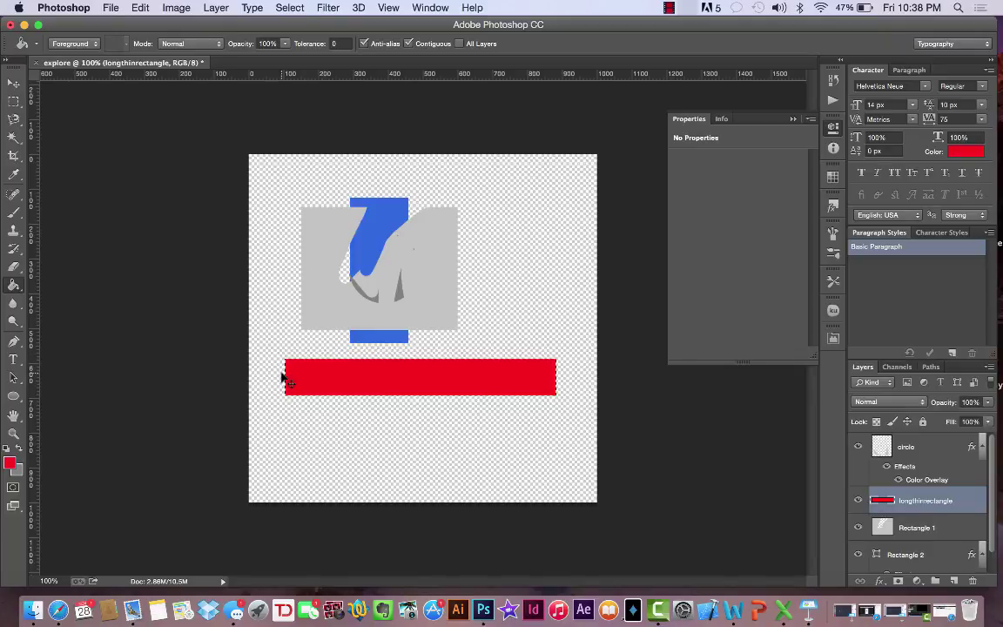
click(214, 8)
mouse_move(161, 8)
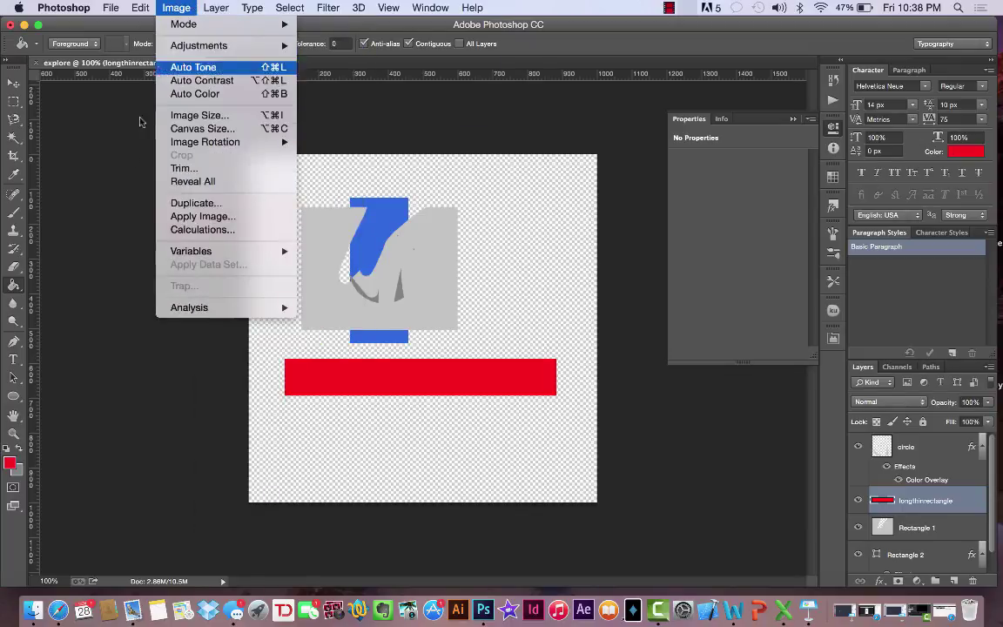
click(97, 185)
click(14, 305)
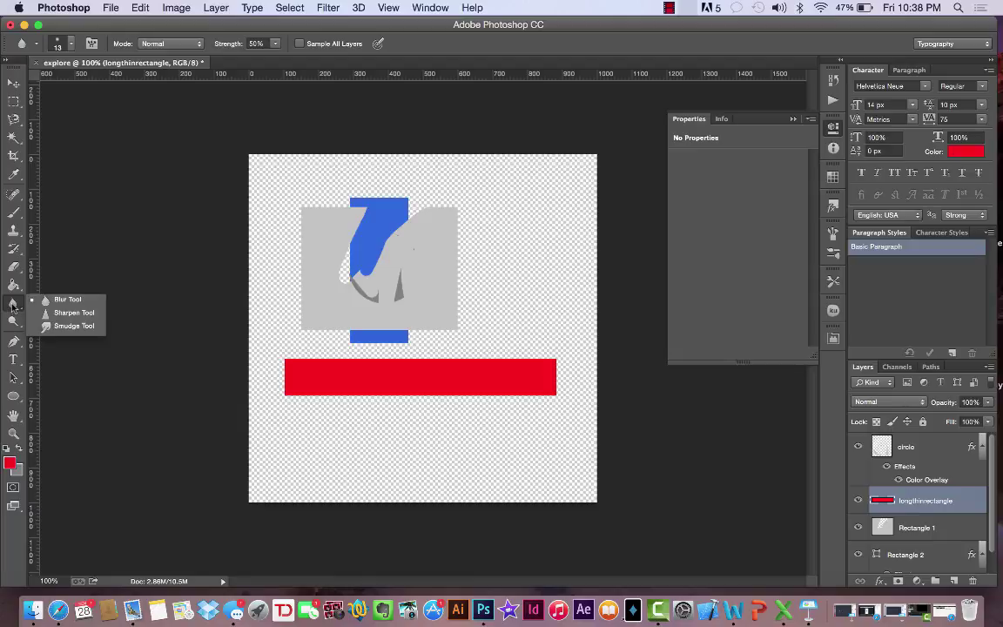
click(12, 307)
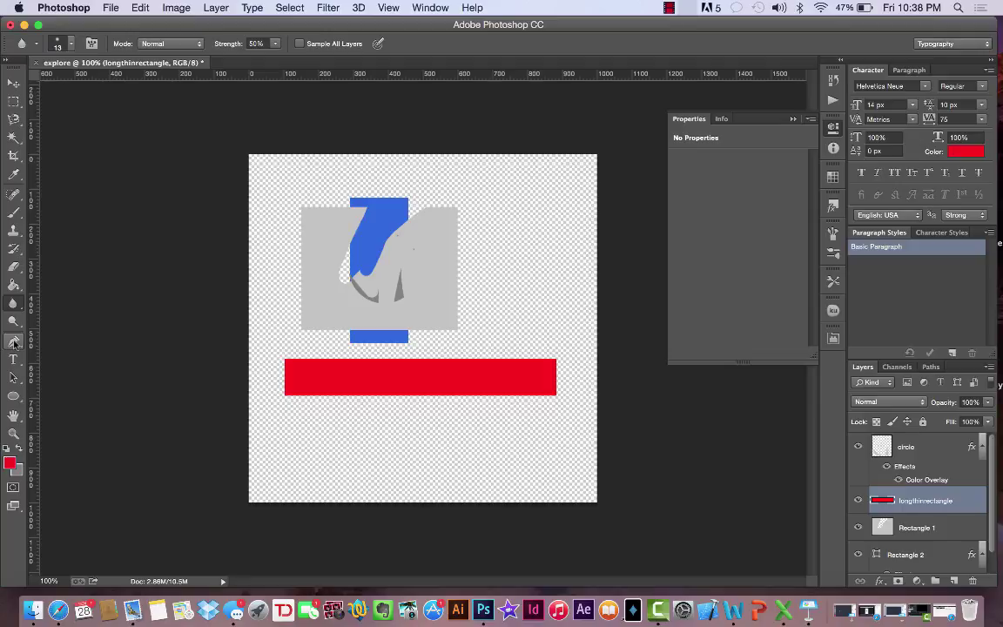
- Switch to the Pen tool and create a new layer named PenDrawing above the longthinrectangle layer
click(14, 342)
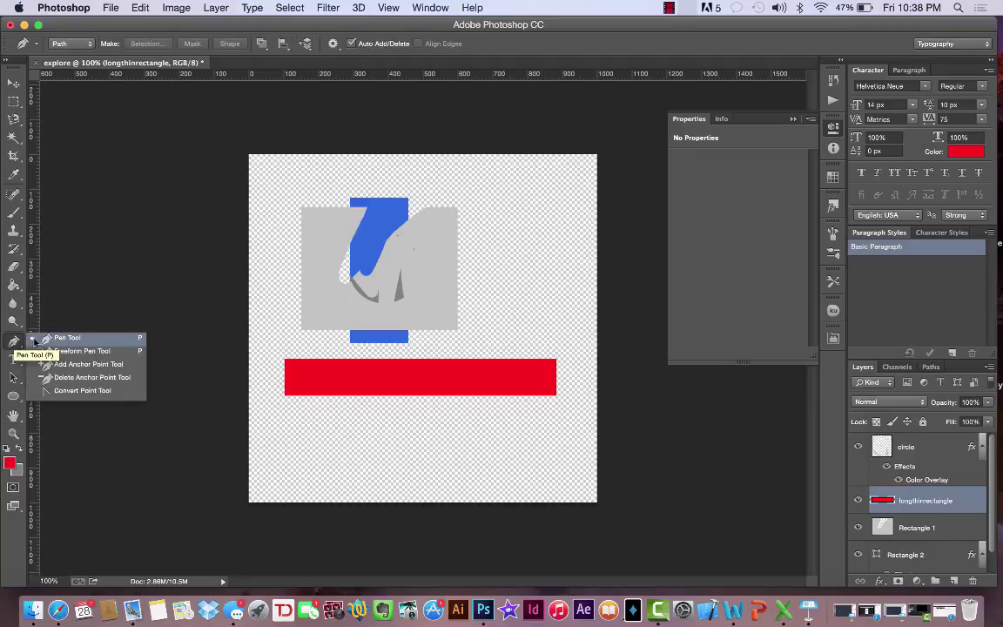
click(35, 309)
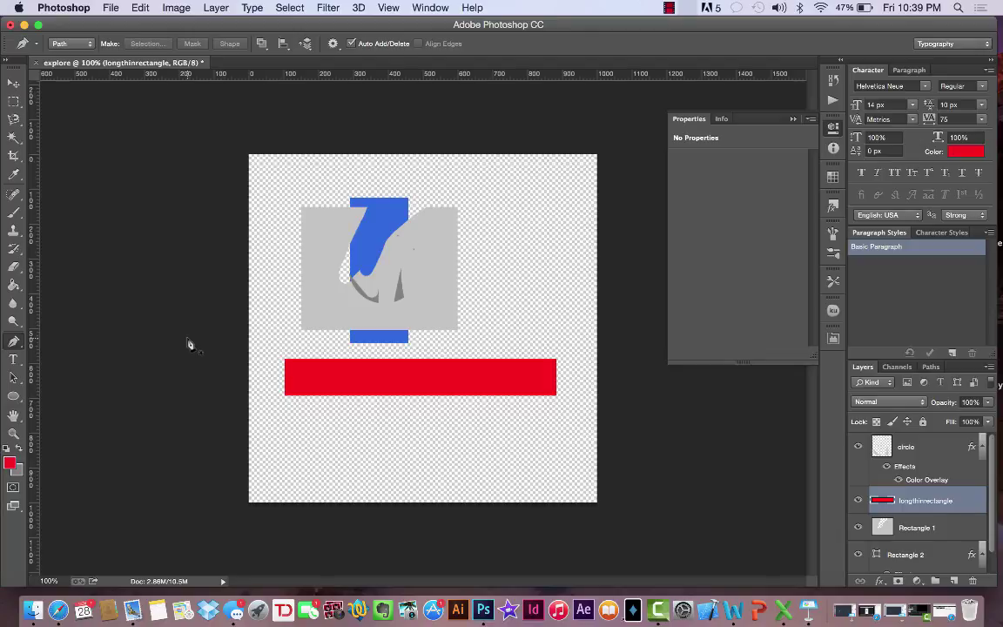
key(super+plus)
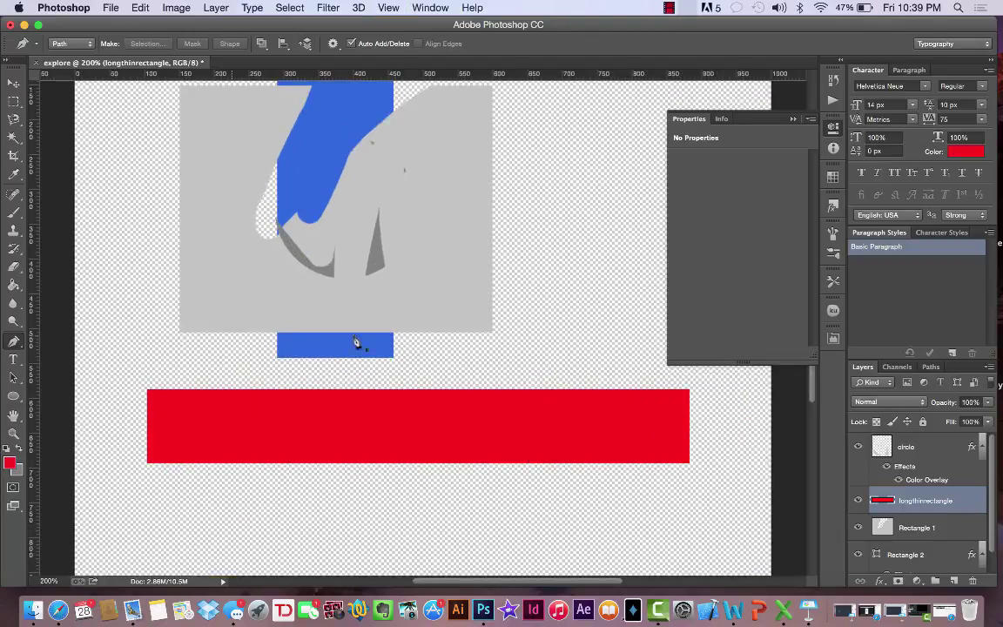
scroll(356, 342, up, 5)
scroll(356, 343, right, 5)
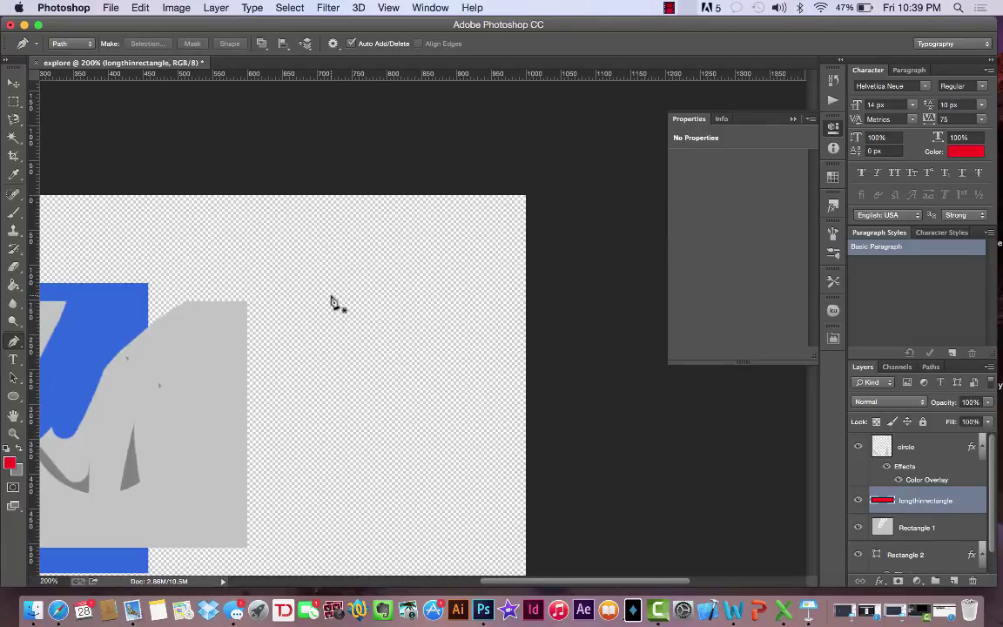
click(216, 8)
mouse_move(226, 26)
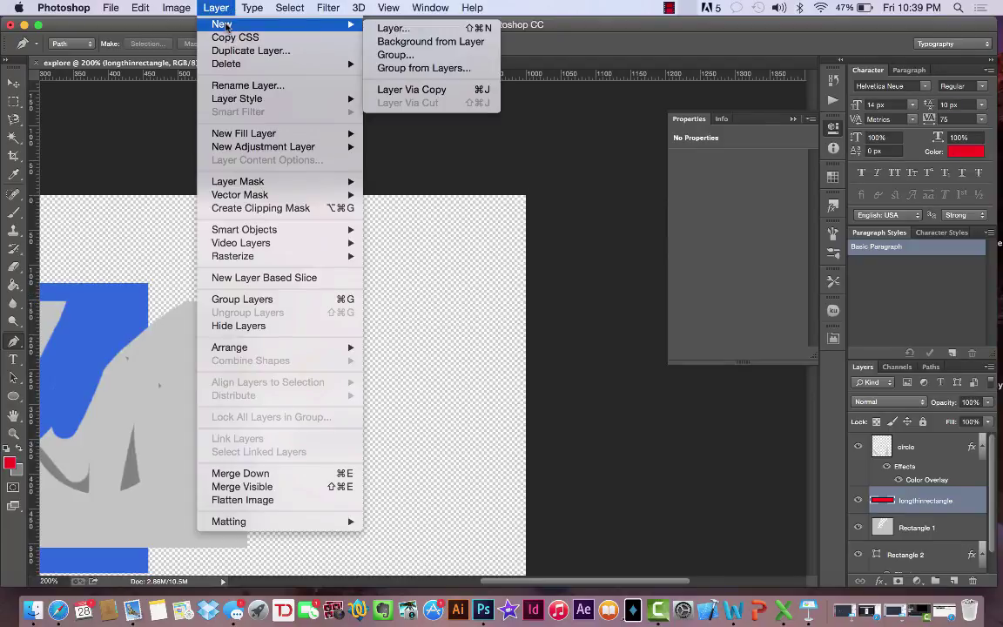
click(392, 29)
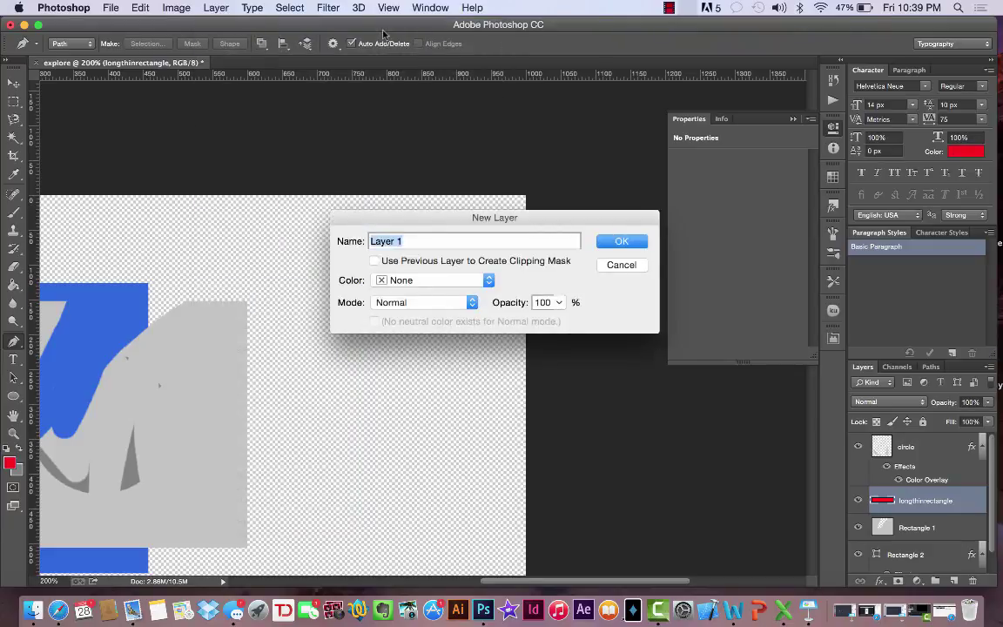
text(PenDrawing)
key(Return)
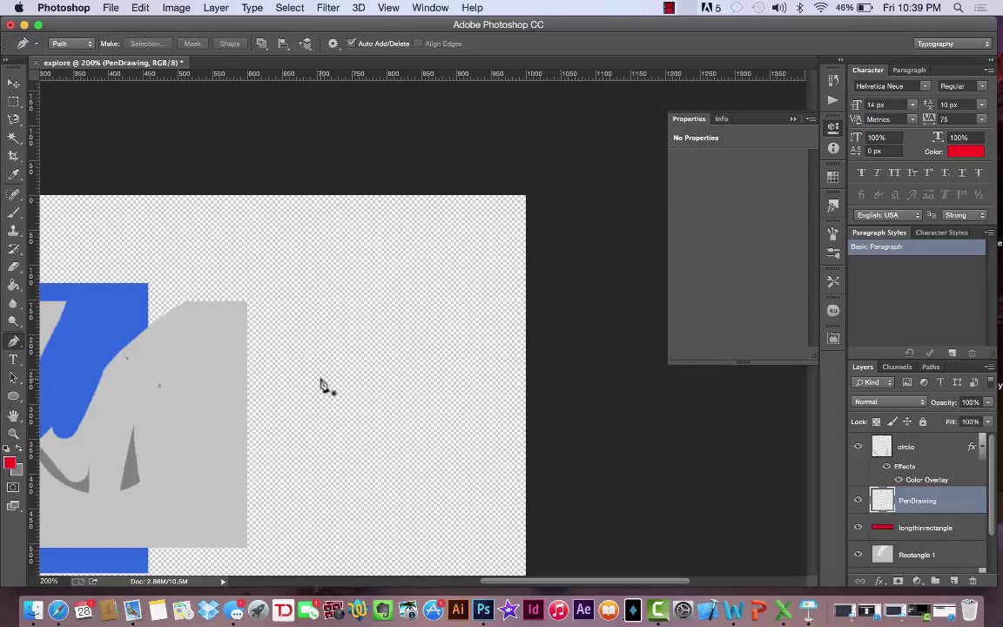
- Draw a closed four-point straight-sided path about 160 by 190 px with the Pen tool in the empty area beside the grey rectangle
click(319, 334)
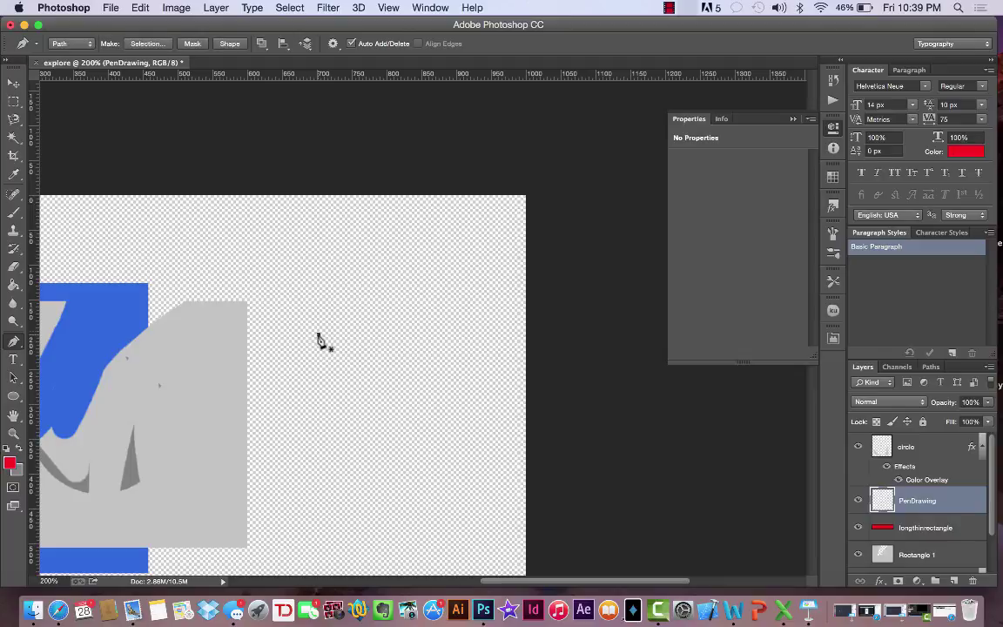
click(414, 241)
key(super+equal)
key(super+equal)
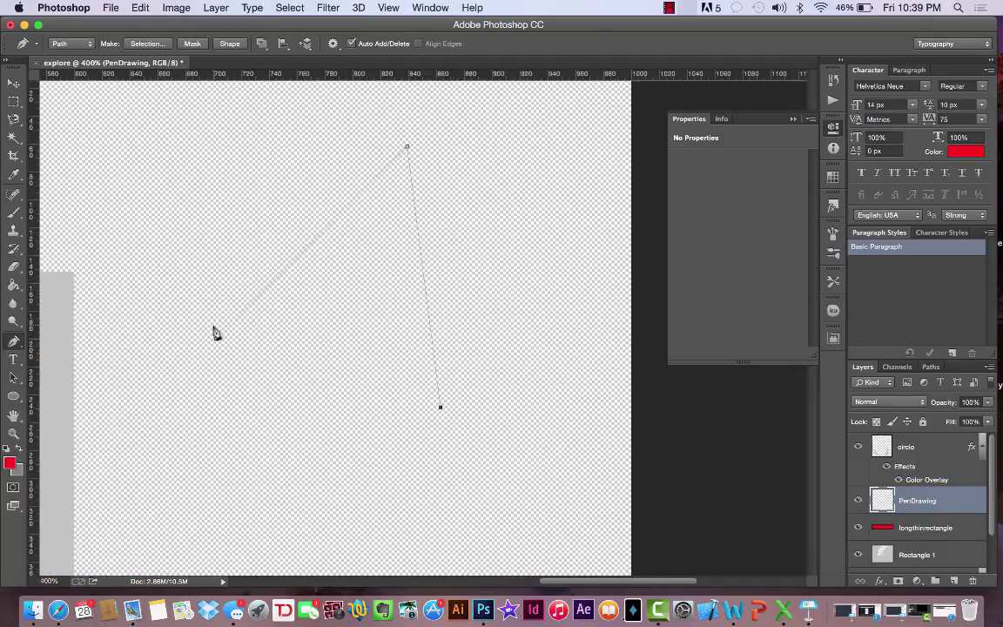
click(276, 388)
click(216, 340)
key(super+minus)
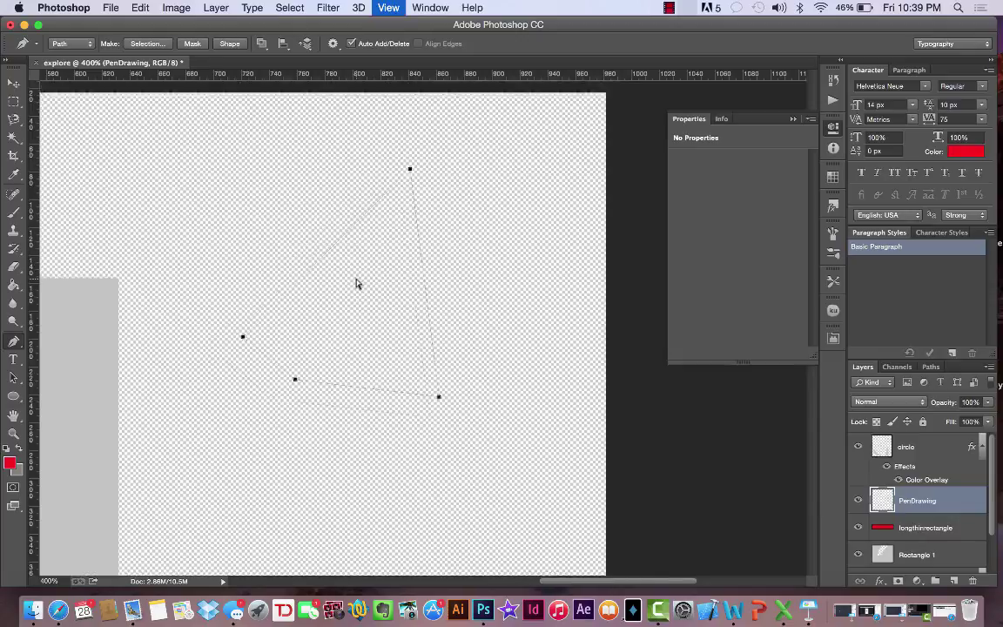
key(super+minus)
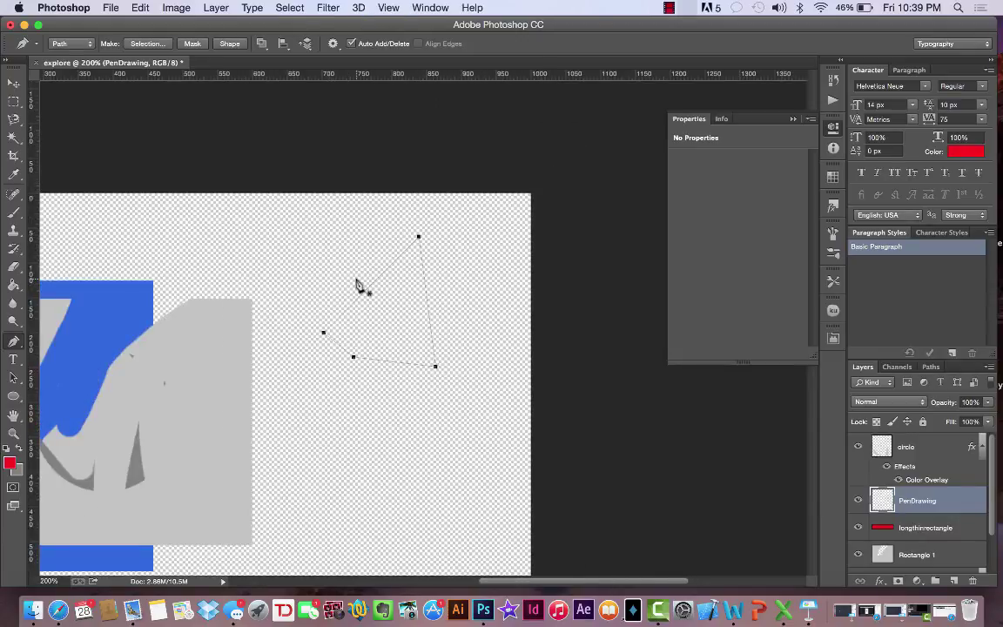
- Convert the closed four-point path into a new anti-aliased selection with a feather radius of 0 pixels
right_click(394, 322)
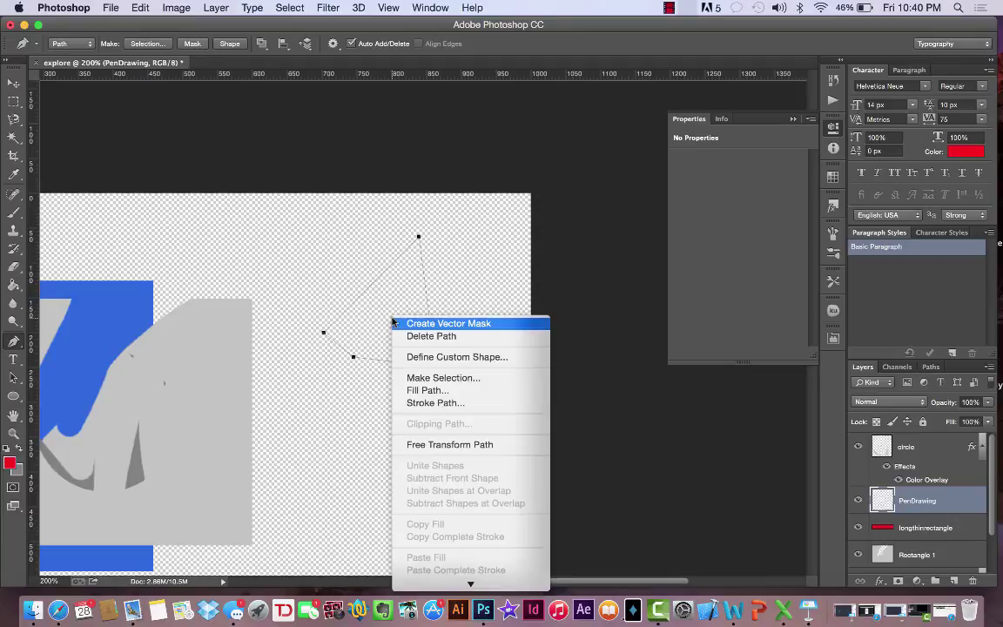
click(416, 380)
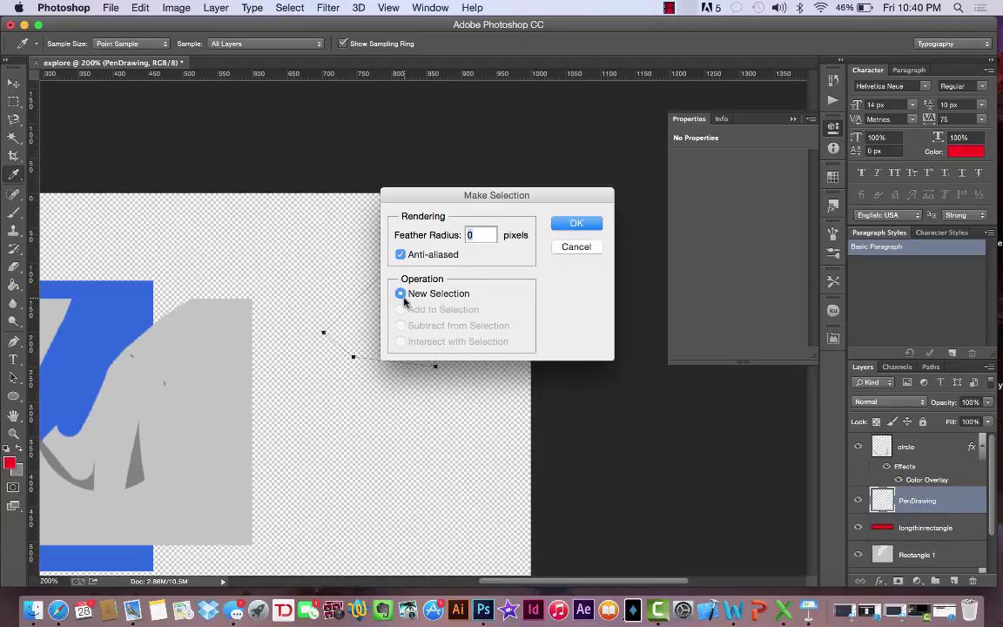
click(574, 225)
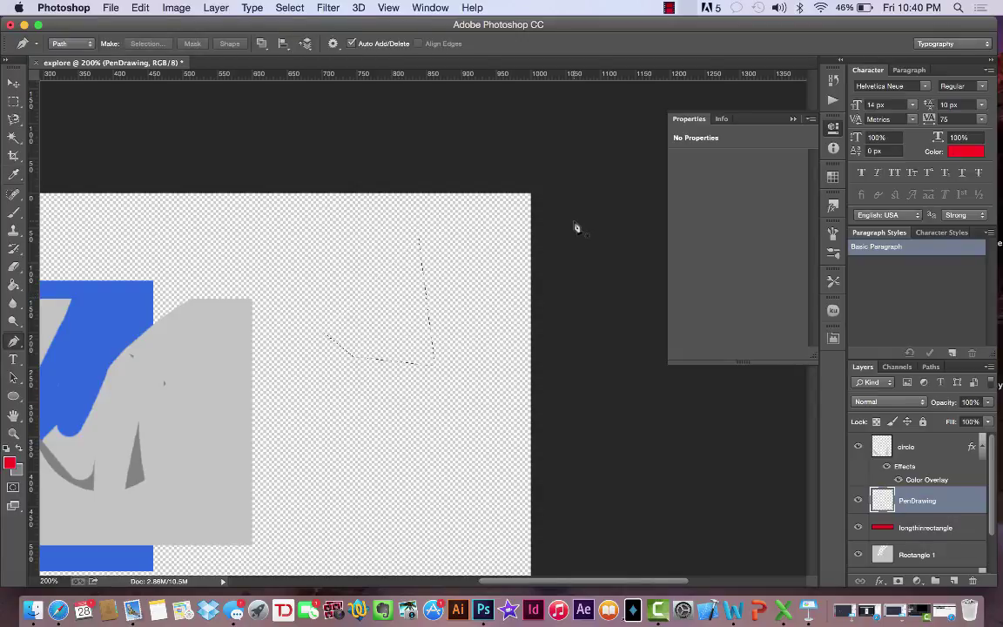
- Fill the four-sided selection on the PenDrawing layer with the red foreground colour using the Paint Bucket, and deselect it
click(13, 283)
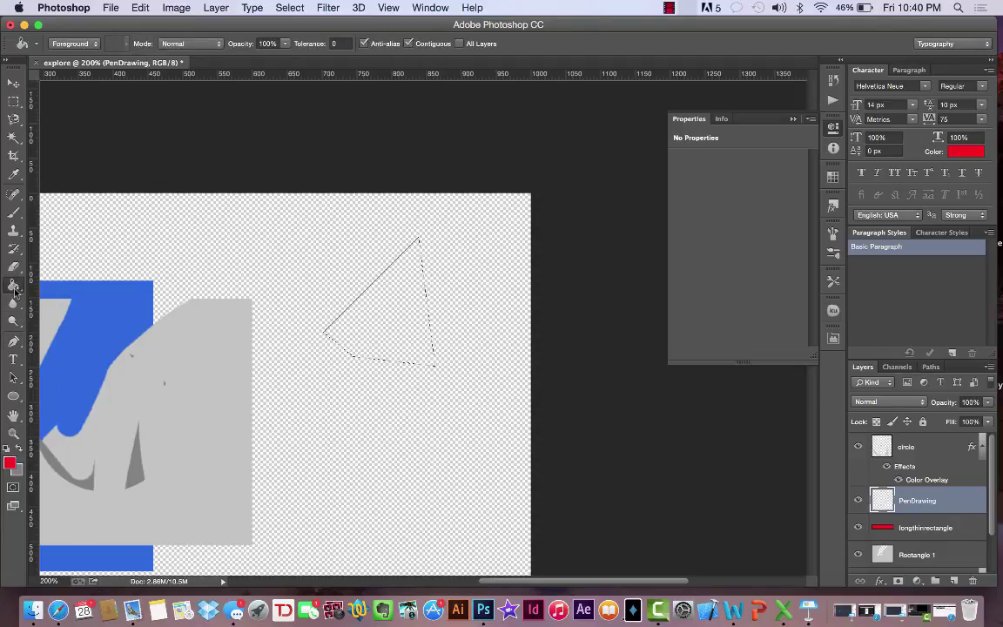
click(392, 320)
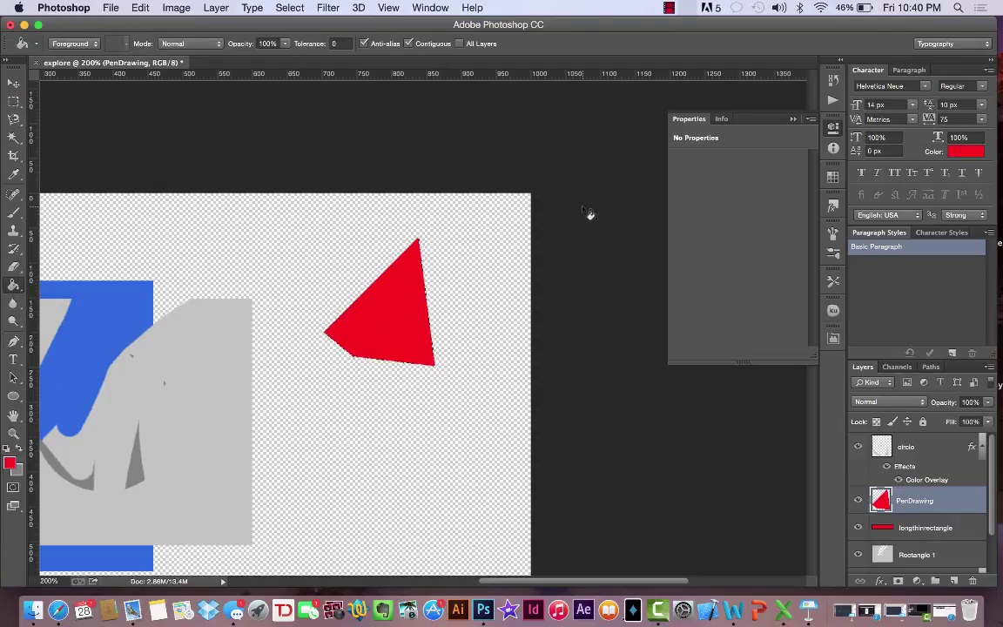
key(super+d)
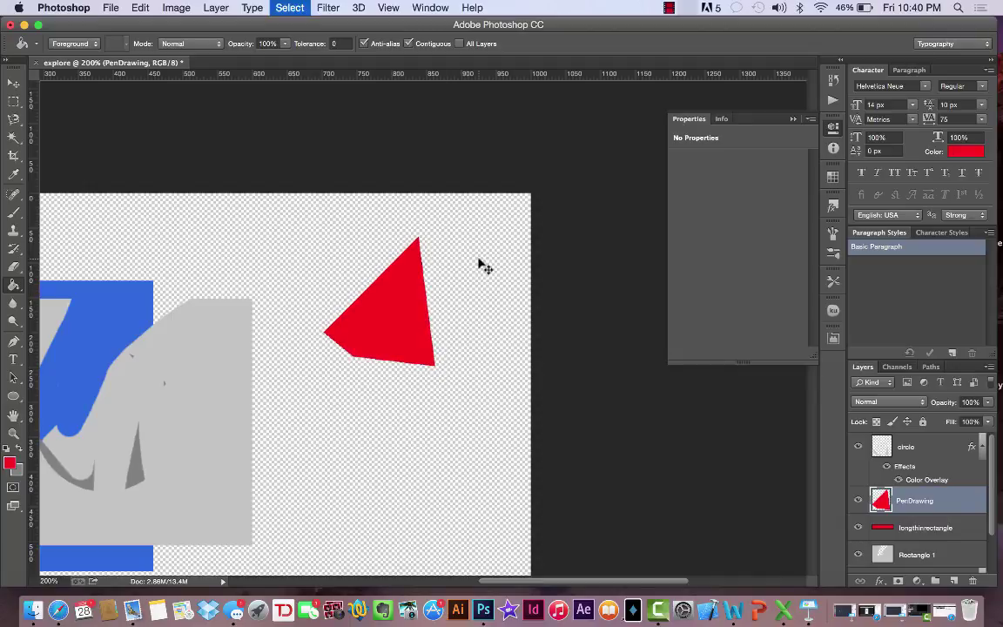
scroll(275, 279, down, 1)
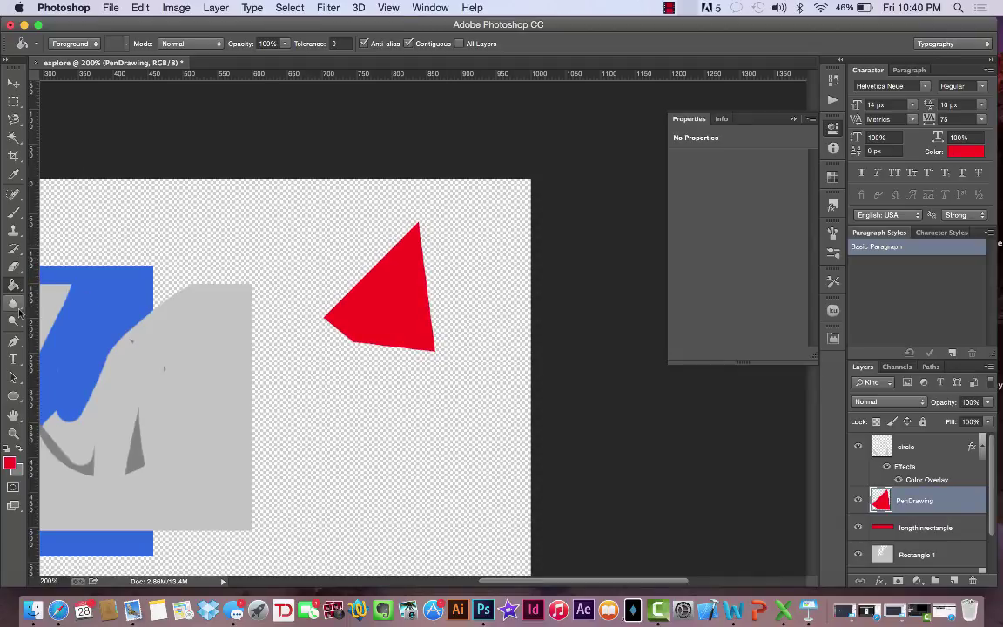
- Create a horizontal text box about 720 by 175 px below the long red rectangle and enter "hello World" in it
click(13, 341)
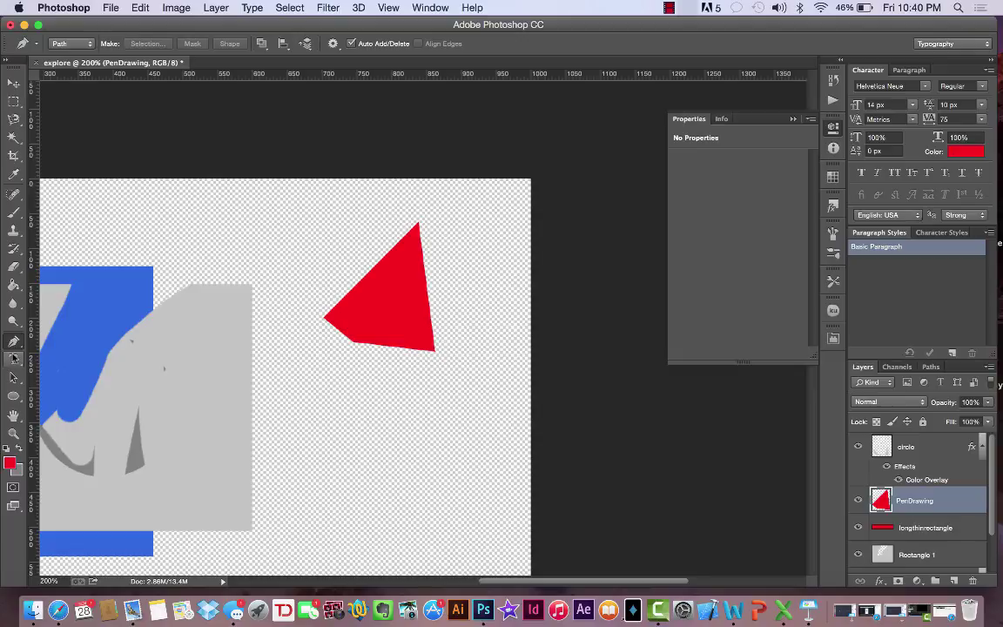
key(super+minus)
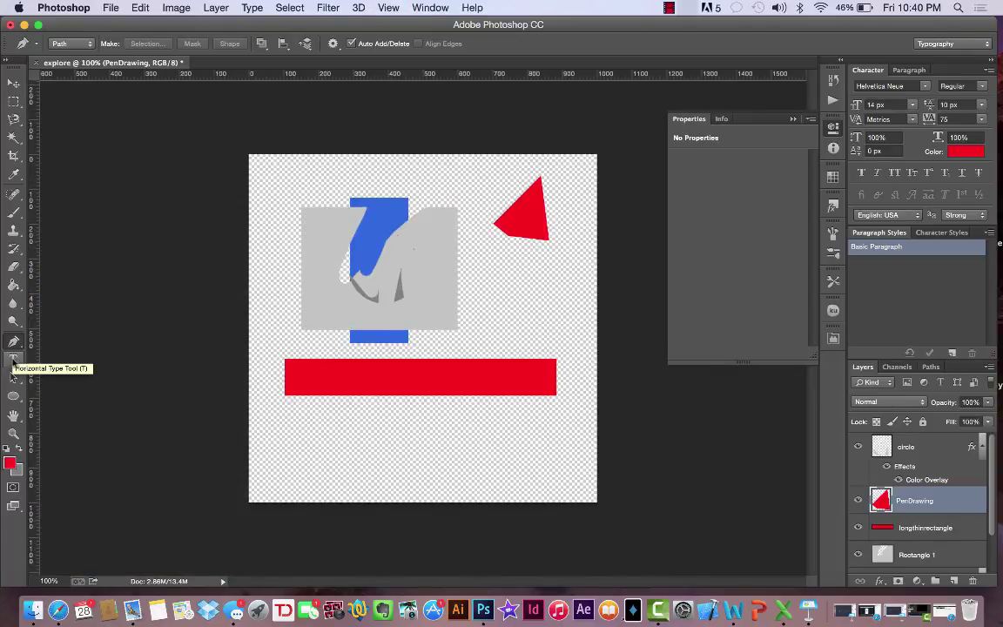
click(13, 358)
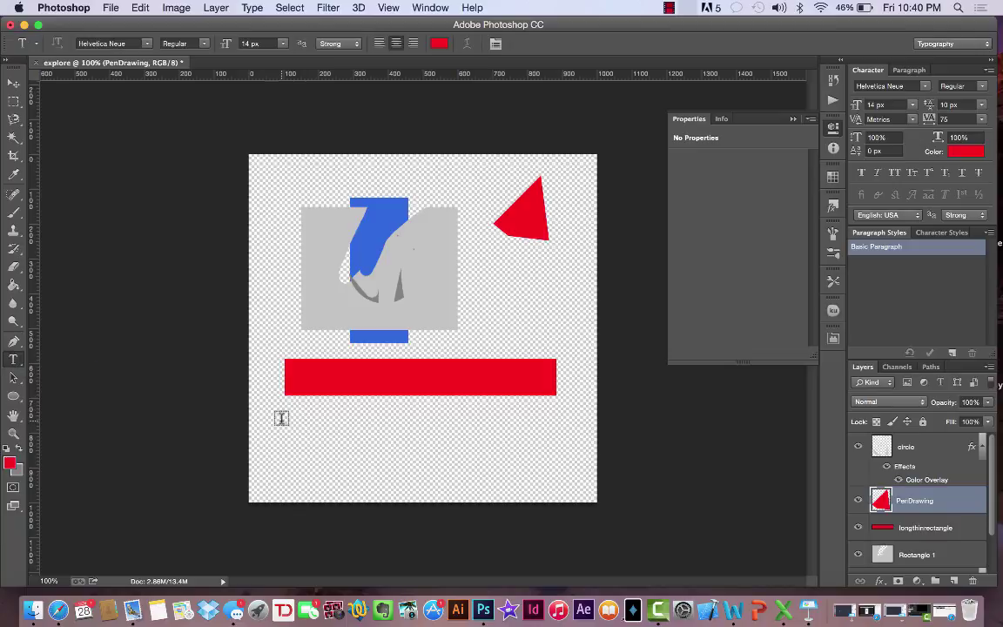
drag(282, 419, 535, 480)
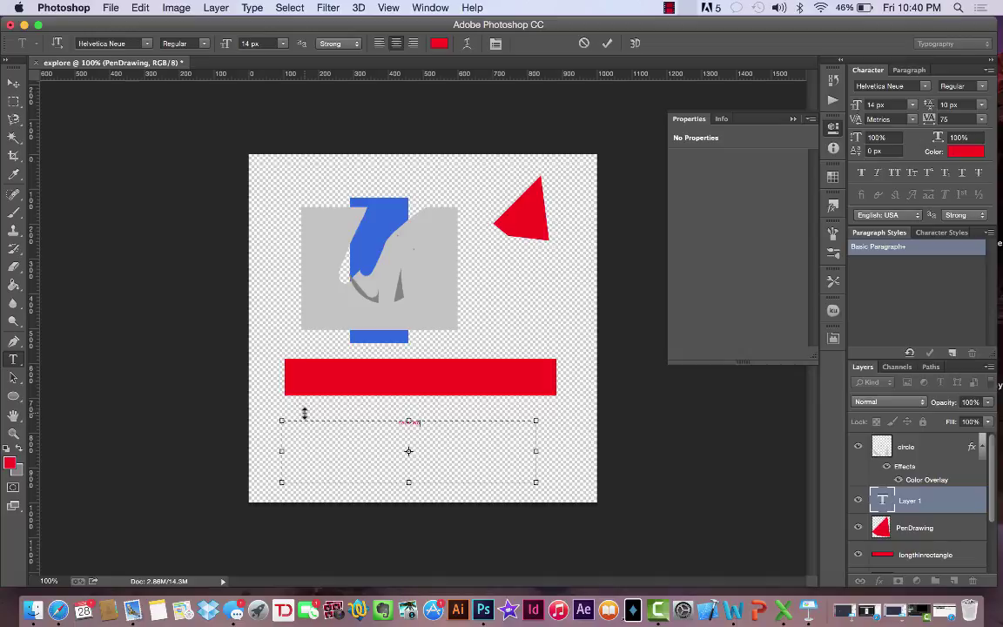
- Select the whole hello World text, set its font style to Condensed Black, and check its paragraph settings
drag(446, 420, 349, 422)
click(982, 88)
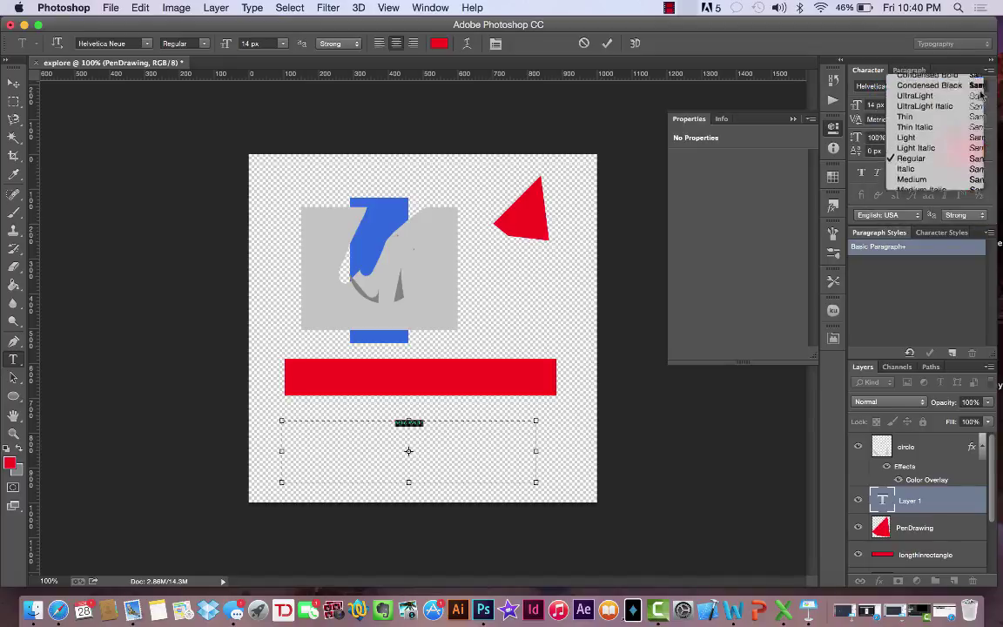
click(980, 90)
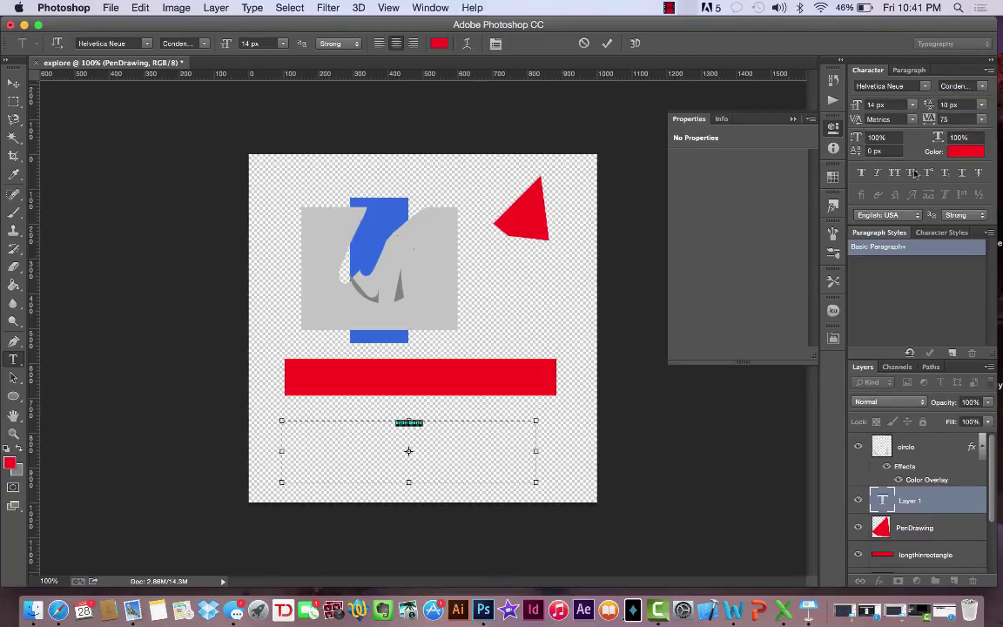
click(911, 69)
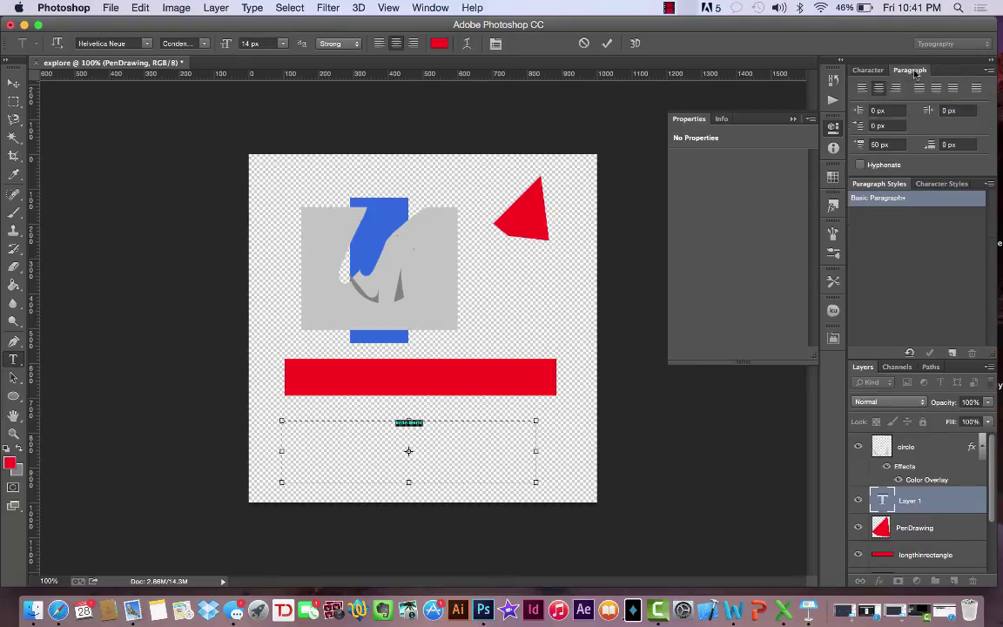
click(870, 71)
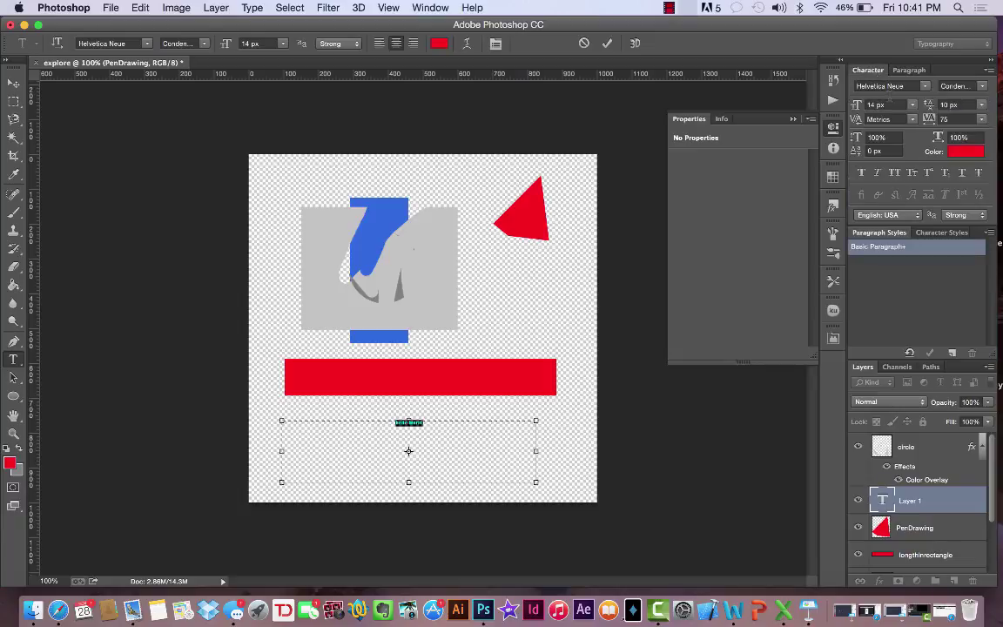
- Set the hello World text's size to 64 px and move it about 46 px right and slightly down
click(872, 104)
text(64)
key(Return)
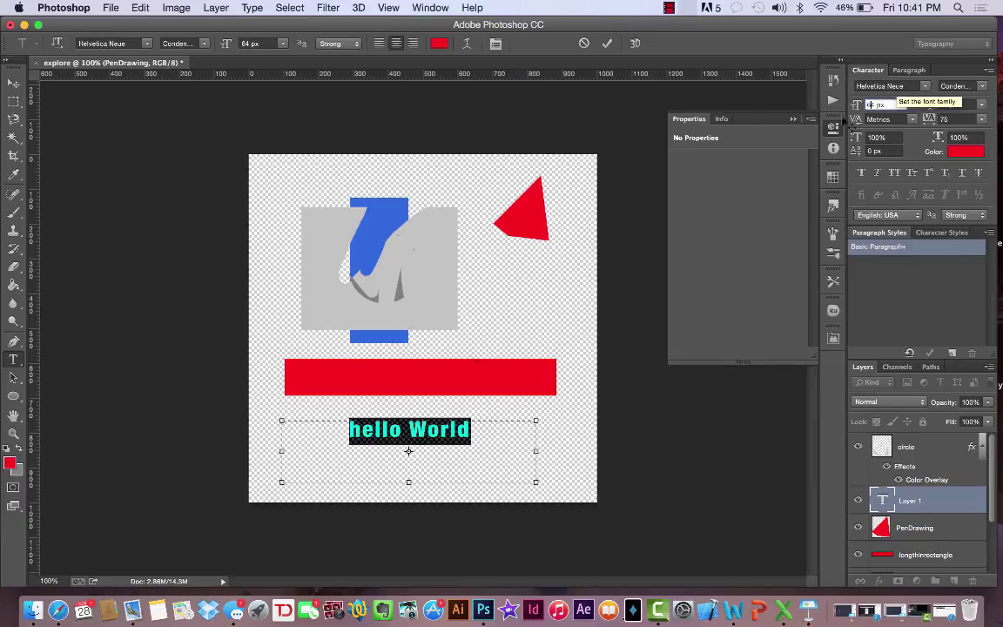
click(489, 443)
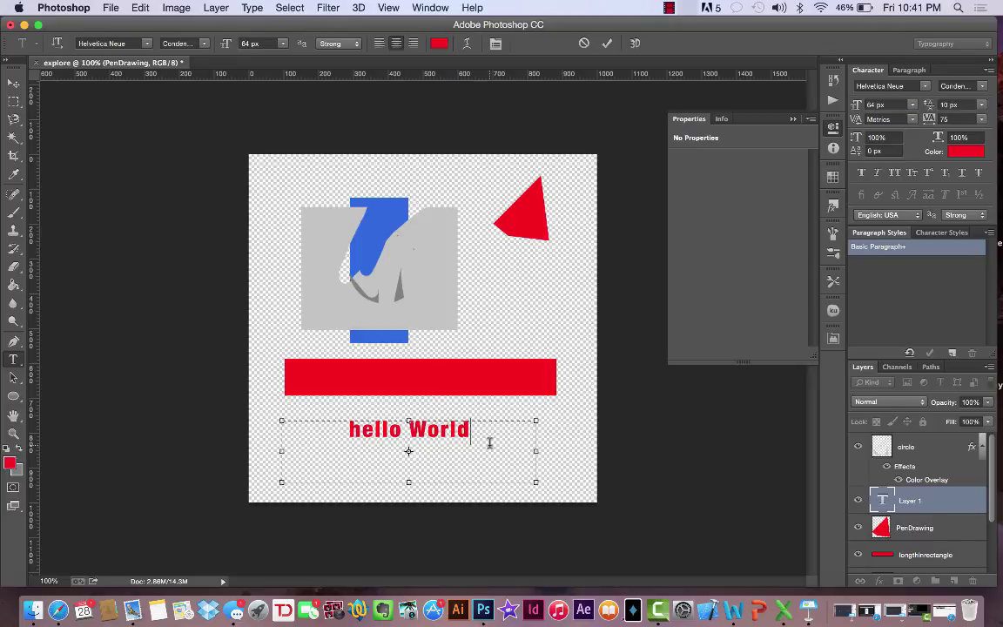
click(13, 84)
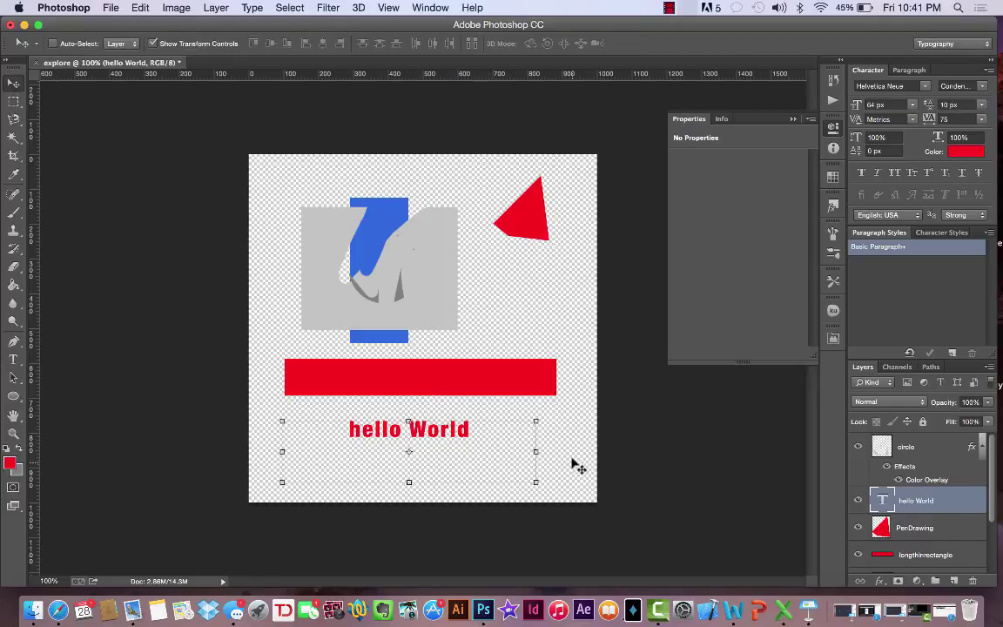
mouse_move(571, 465)
mouse_down()
mouse_move(614, 448)
mouse_move(583, 477)
mouse_move(587, 466)
mouse_up()
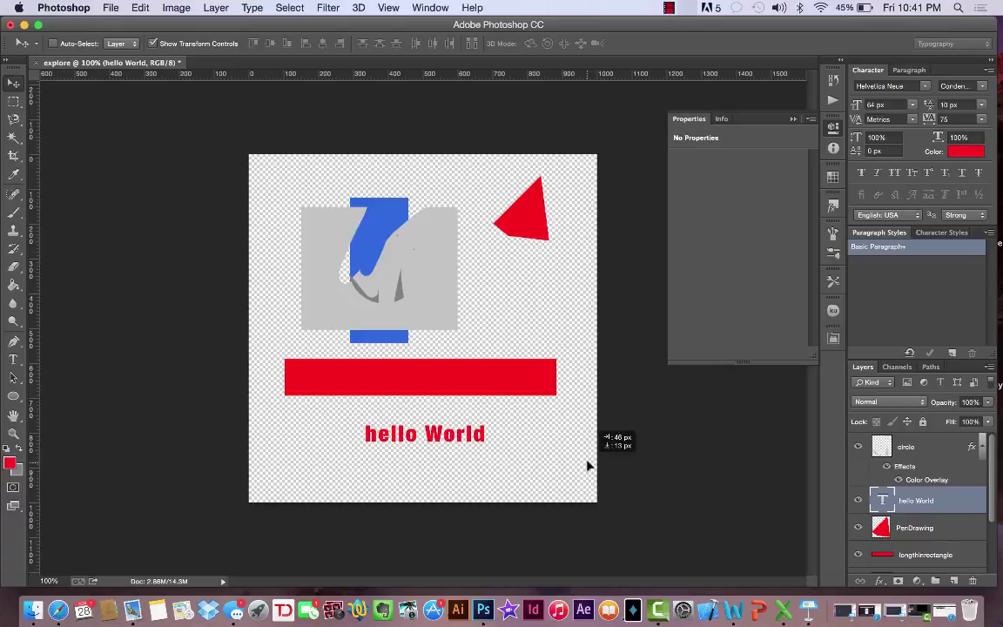
- Draw a red rounded rectangle about 782 by 127 px with a 100 px radius setting below the hello World text
click(14, 381)
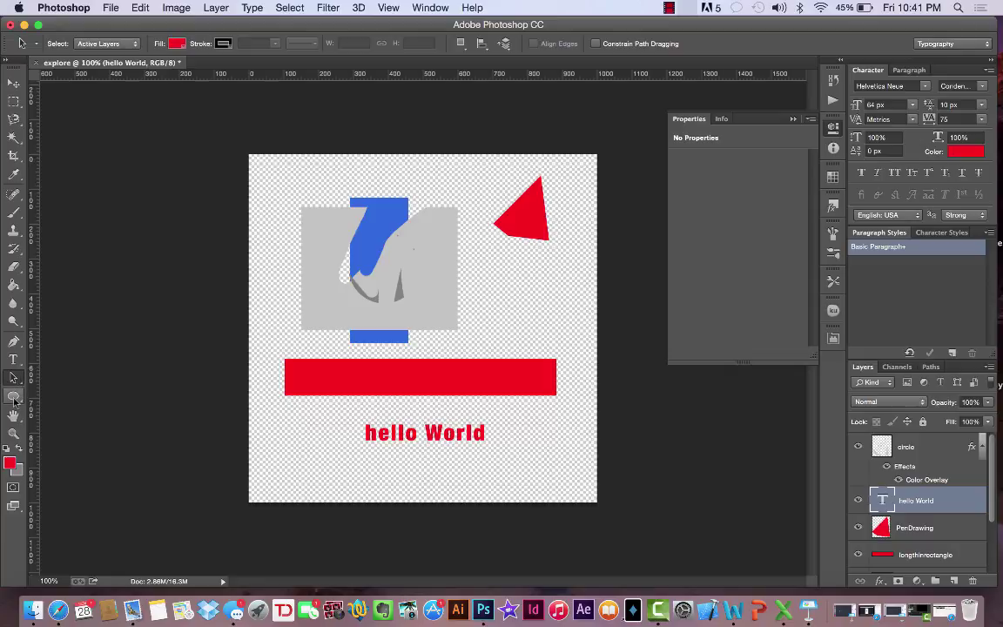
click(13, 399)
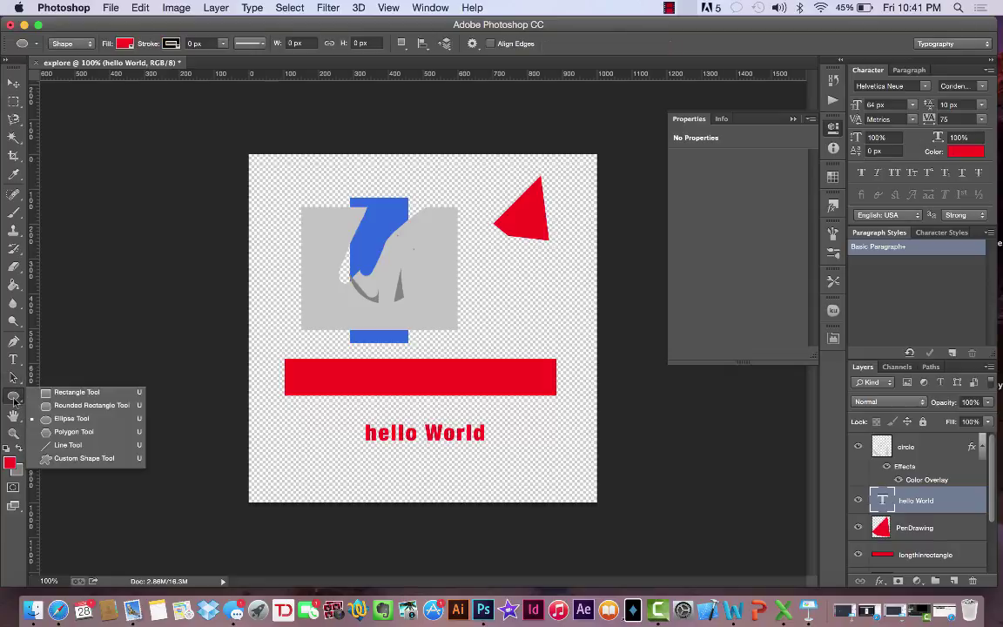
click(87, 405)
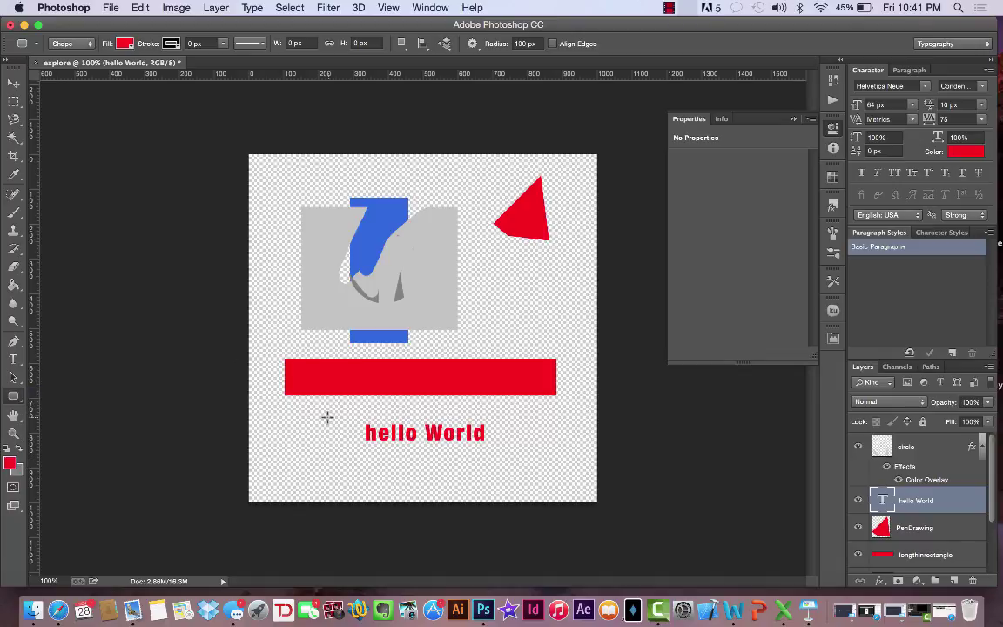
drag(298, 444, 571, 489)
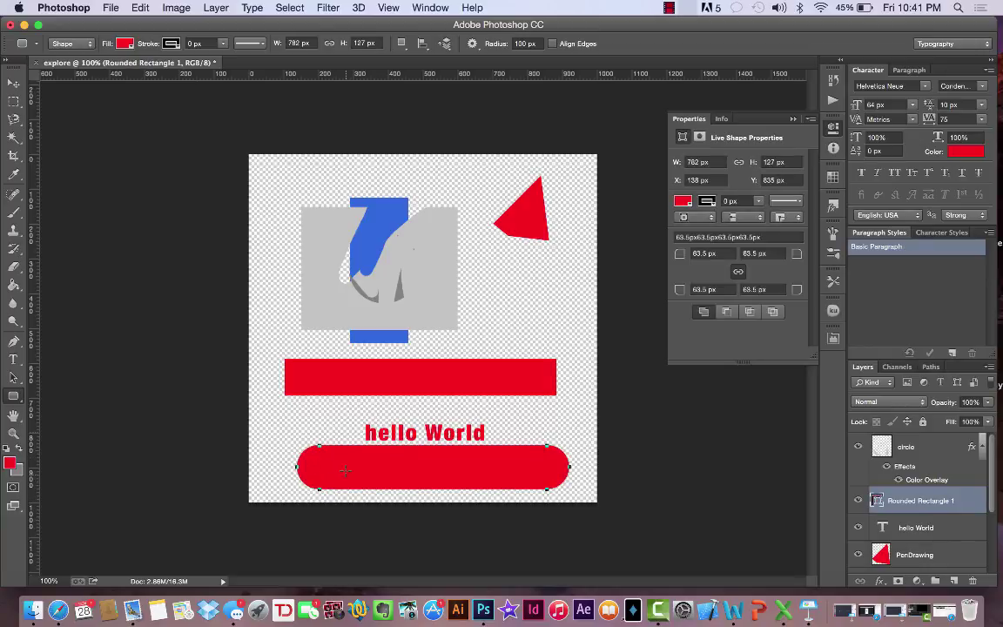
- Set the corner radius to 10 px and draw a second rounded rectangle about 273 by 58 px above the grey rectangle
click(522, 44)
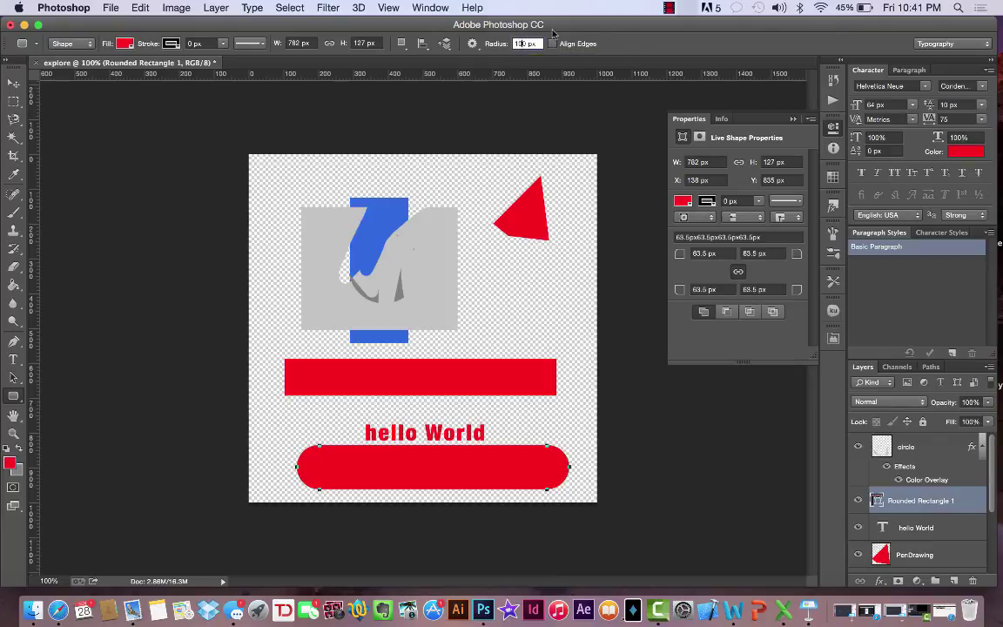
drag(301, 159, 397, 180)
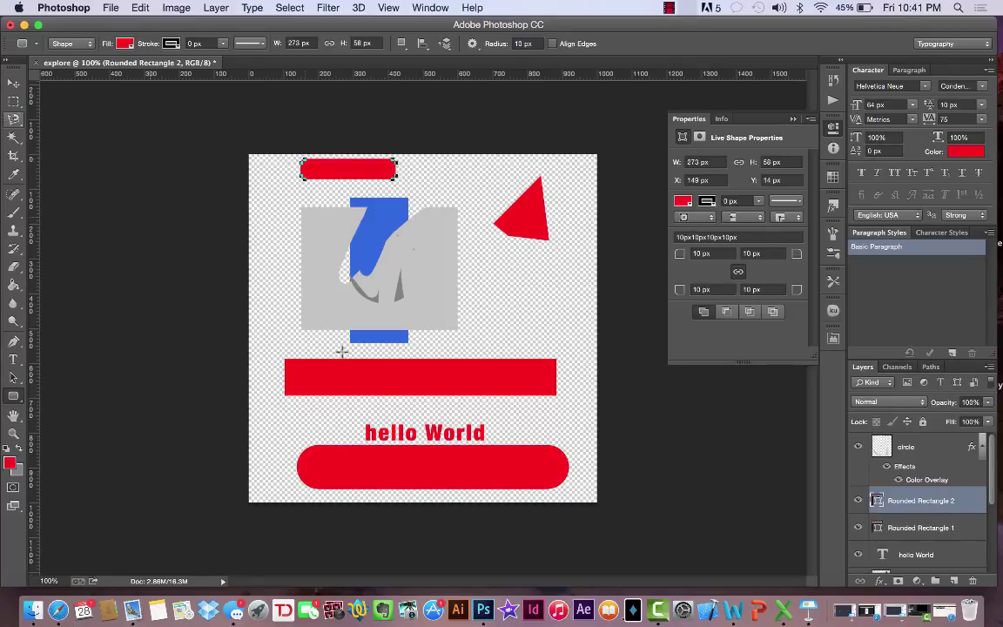
- Try the Hand and Zoom tools, and review the view options, the list of available windows and the workspace choices
click(13, 416)
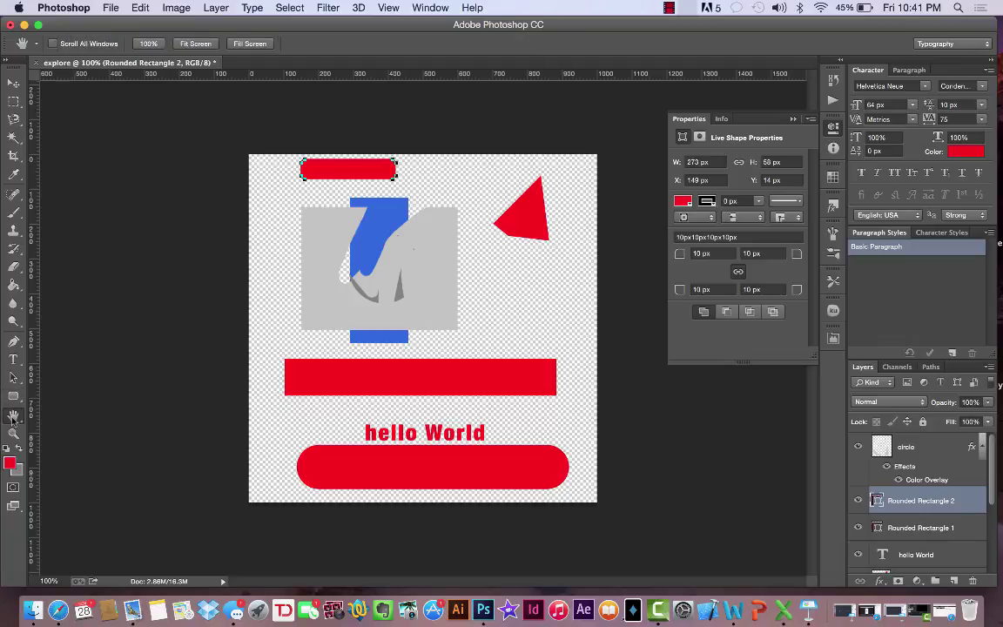
click(338, 199)
click(15, 434)
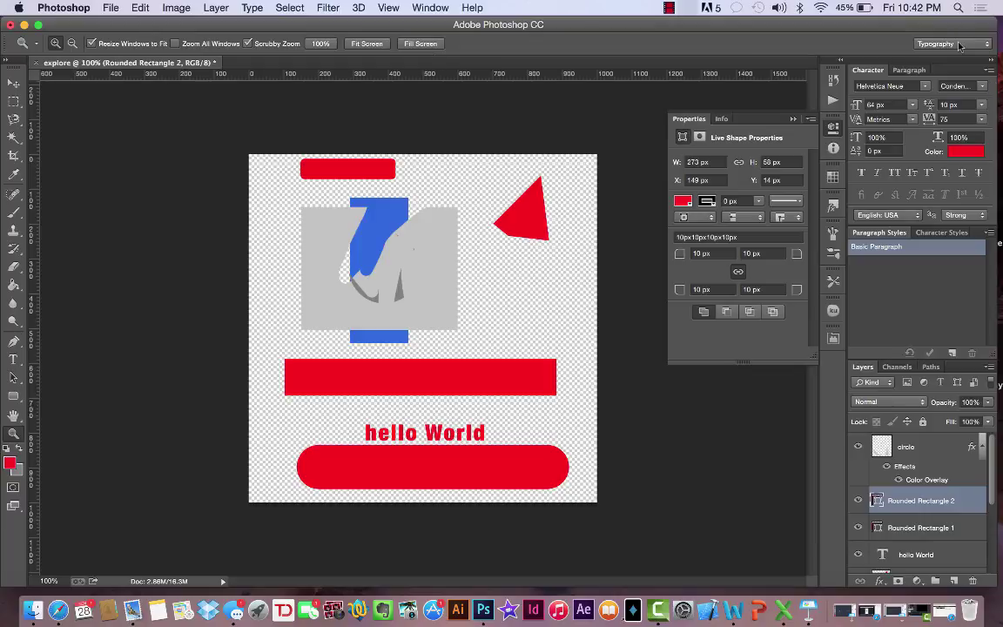
click(390, 9)
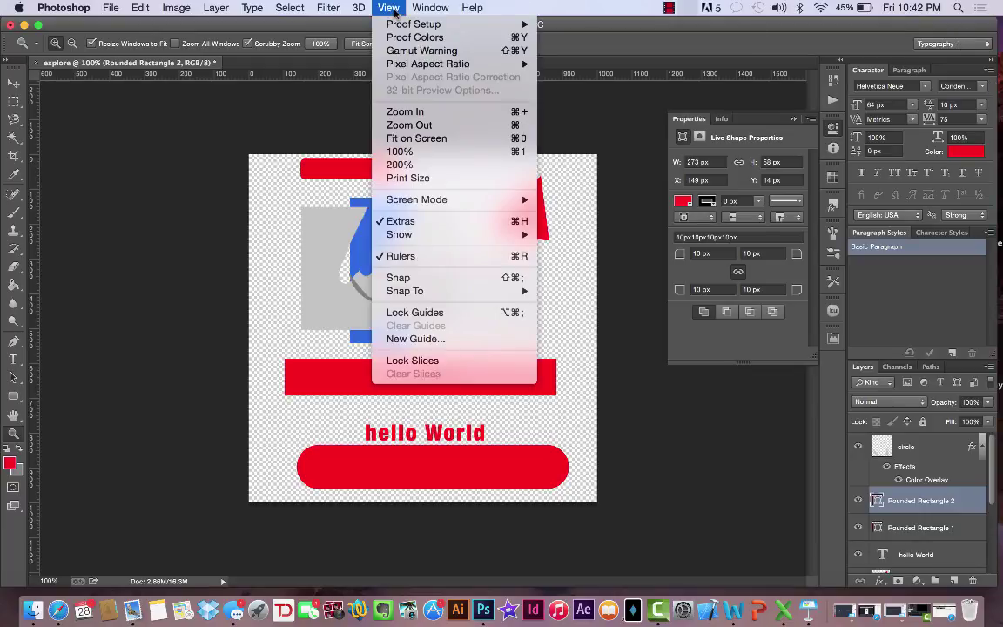
mouse_move(421, 8)
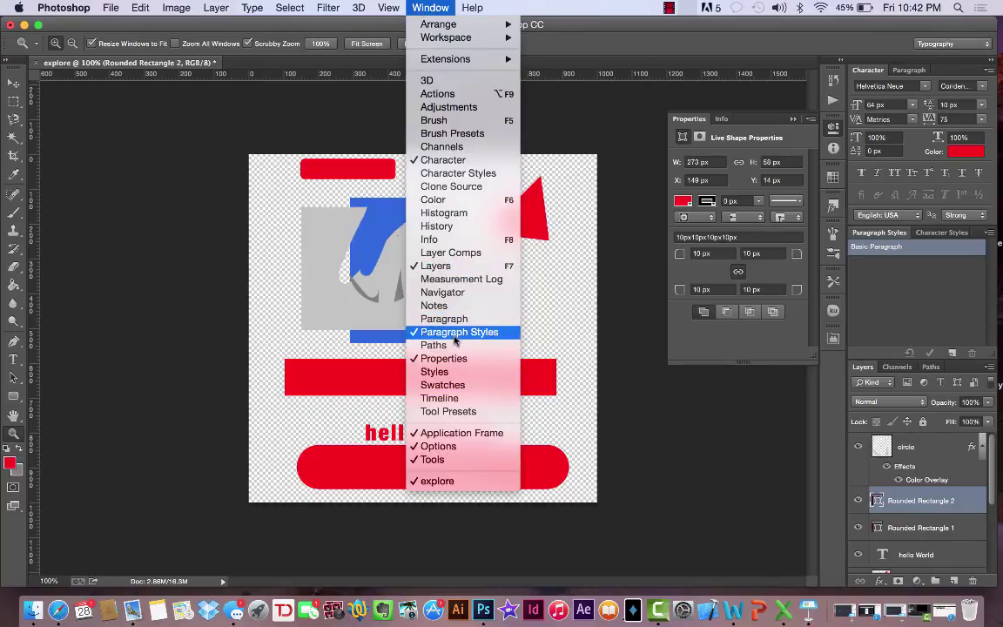
mouse_move(459, 25)
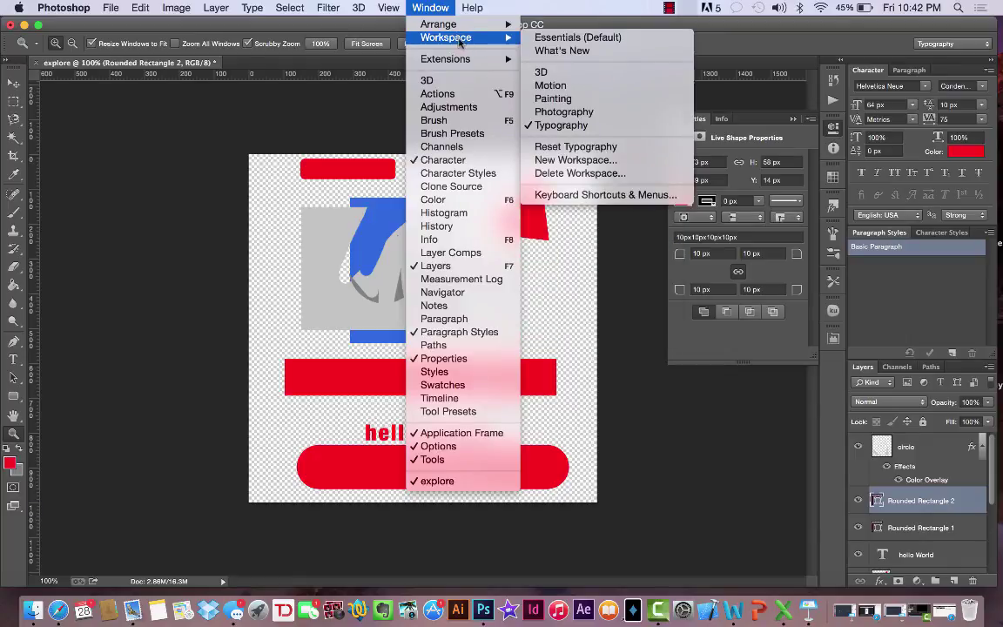
mouse_move(387, 11)
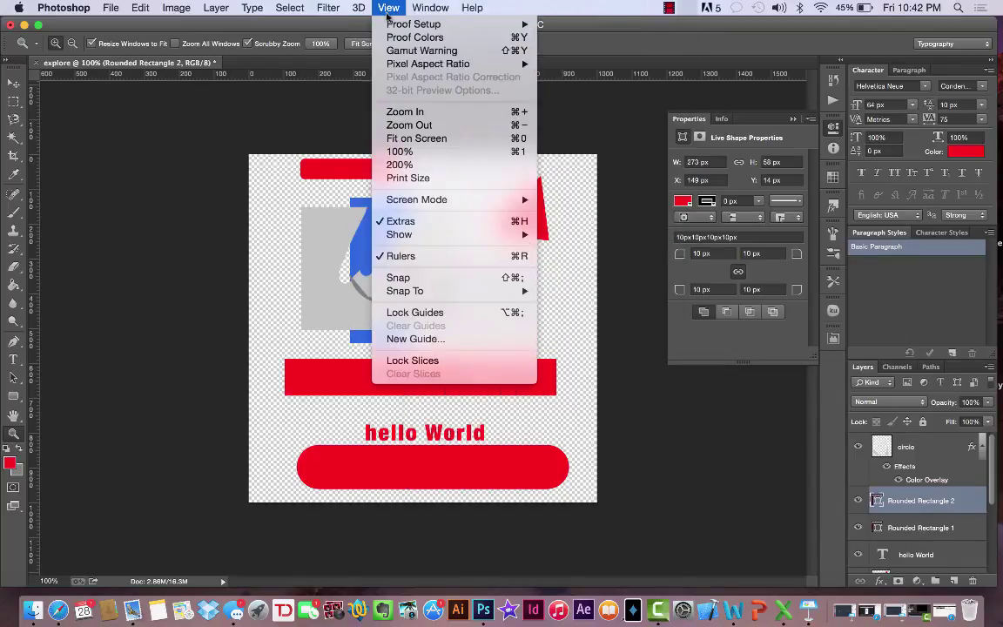
click(236, 97)
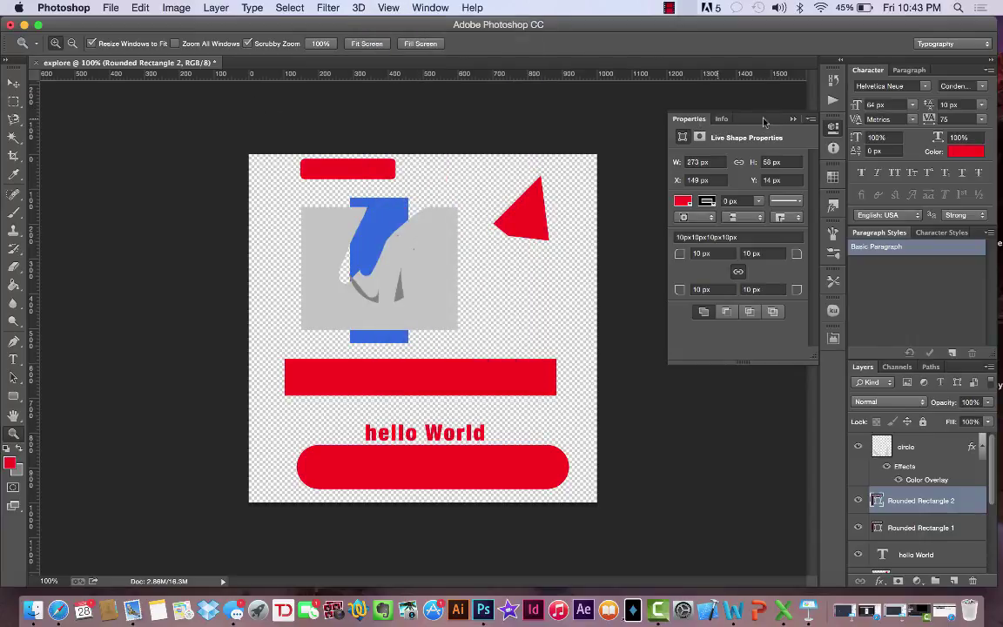
- Look through the collapsed Swatches, Styles and Brush panels, closing the Properties and Brush panels
click(833, 131)
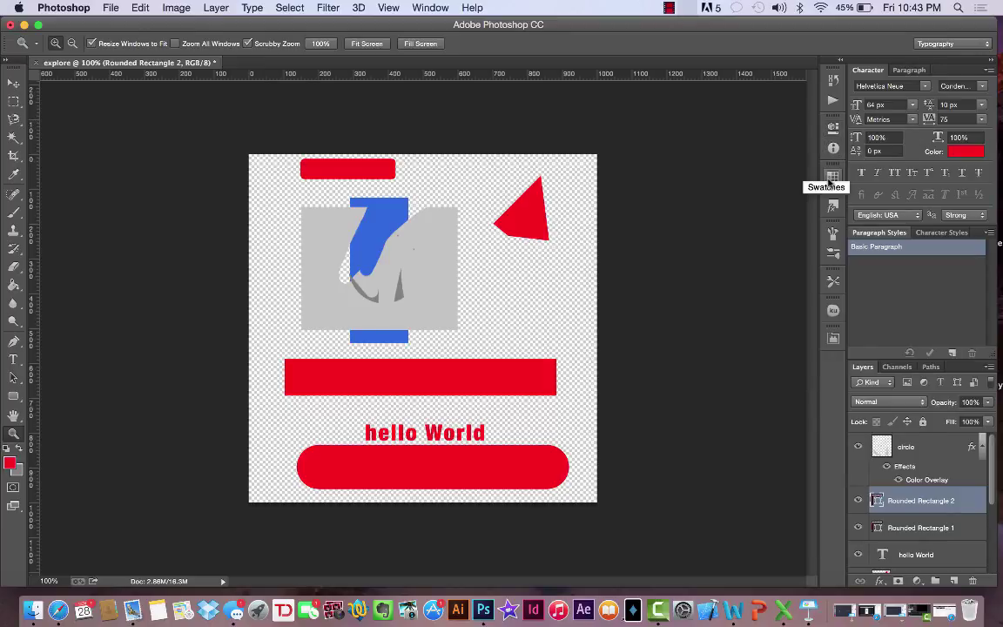
click(831, 178)
click(831, 178)
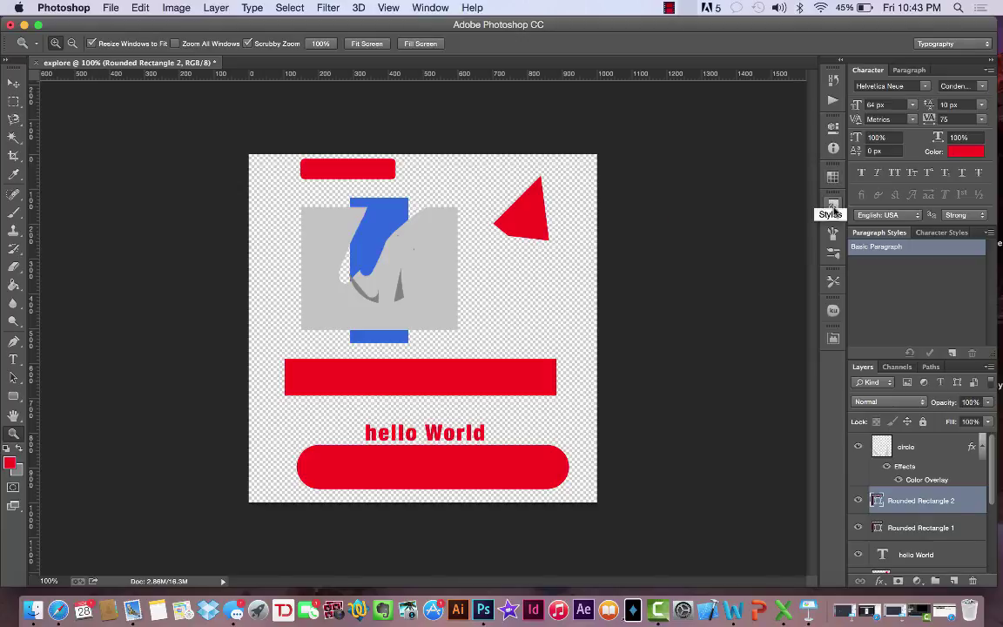
click(834, 209)
click(834, 233)
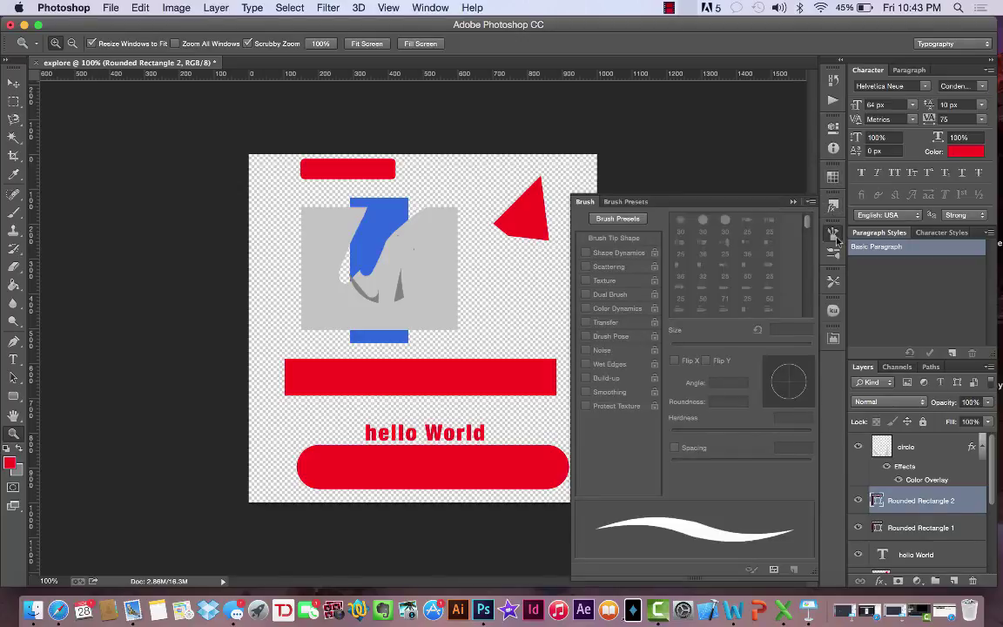
click(791, 202)
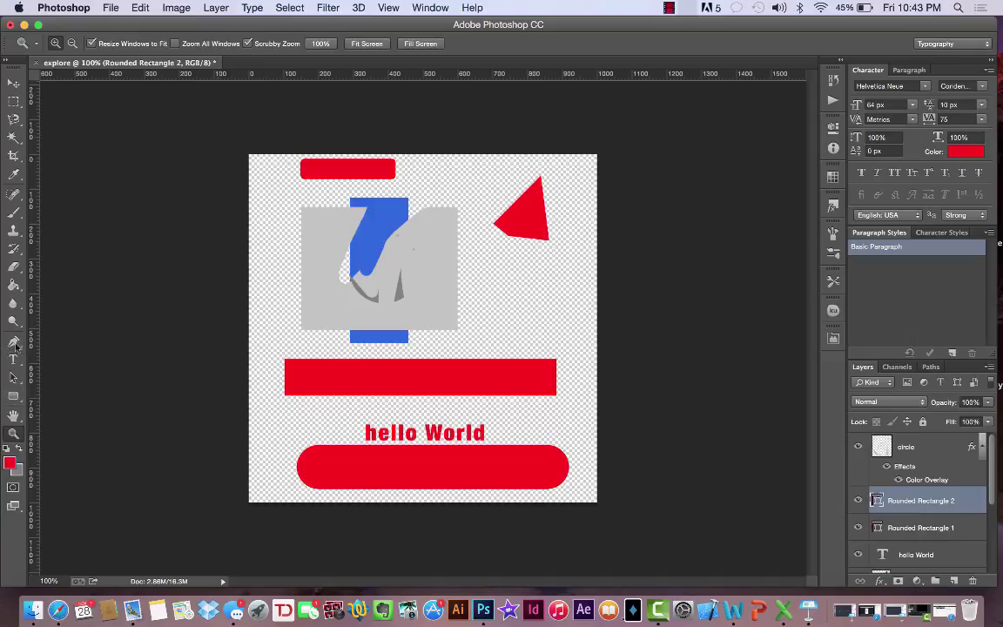
- Switch to the Gradient tool and rasterize all layers from circle down to Rectangle 2
click(11, 288)
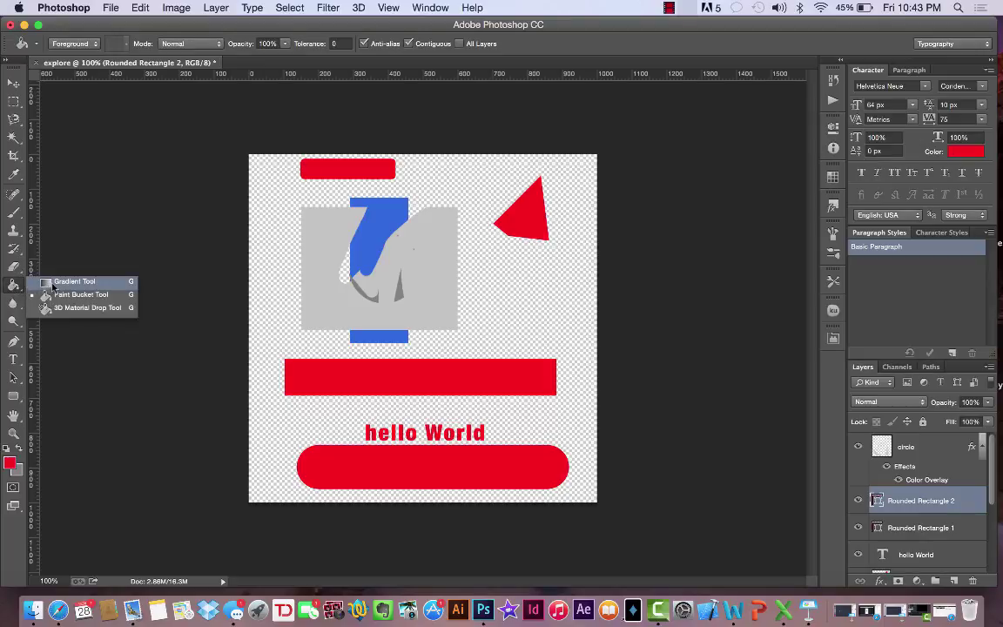
click(54, 282)
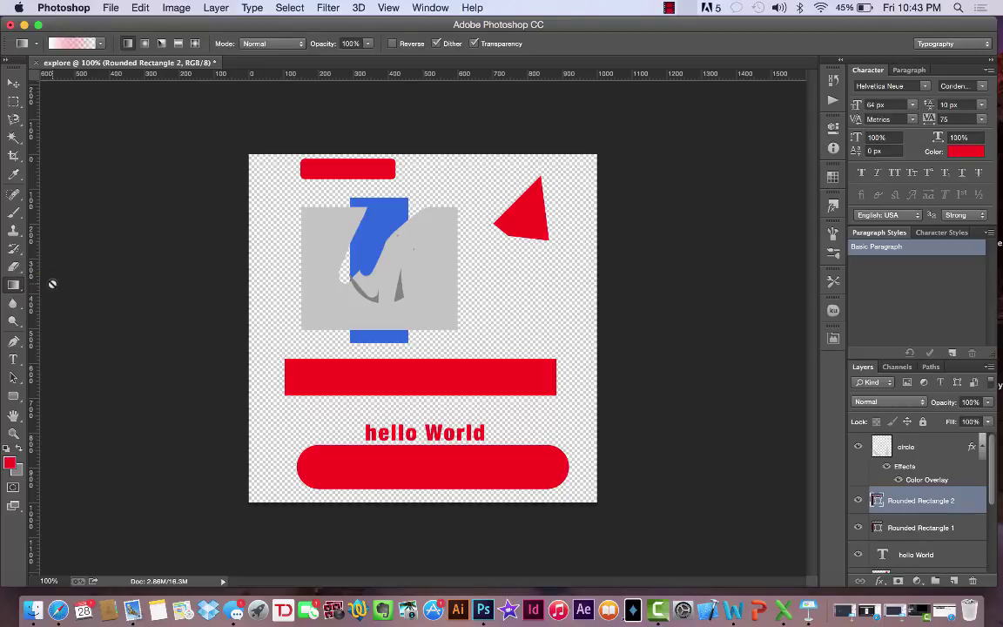
click(927, 449)
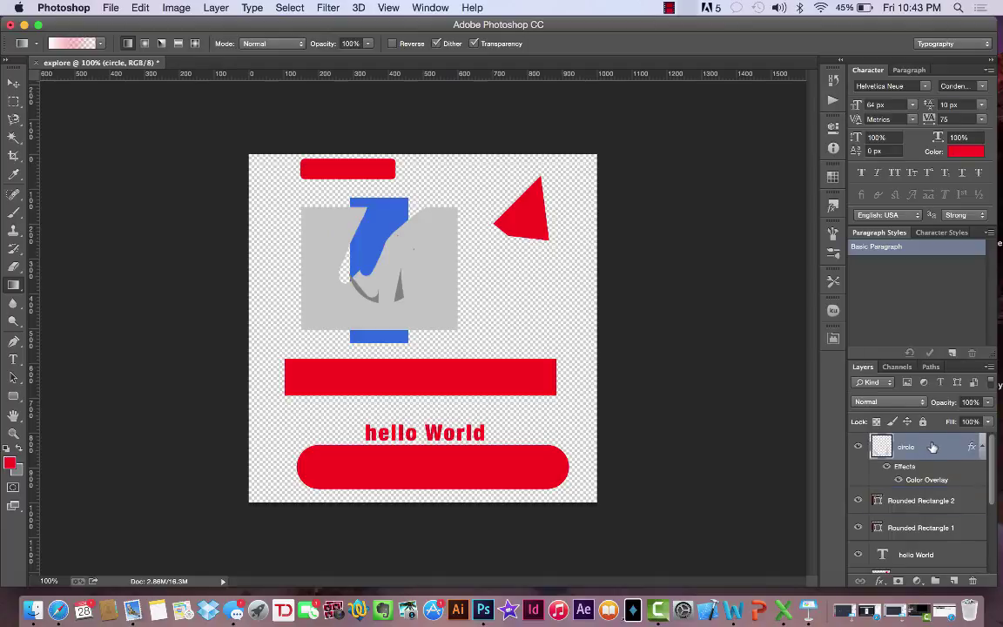
scroll(928, 461, down, 5)
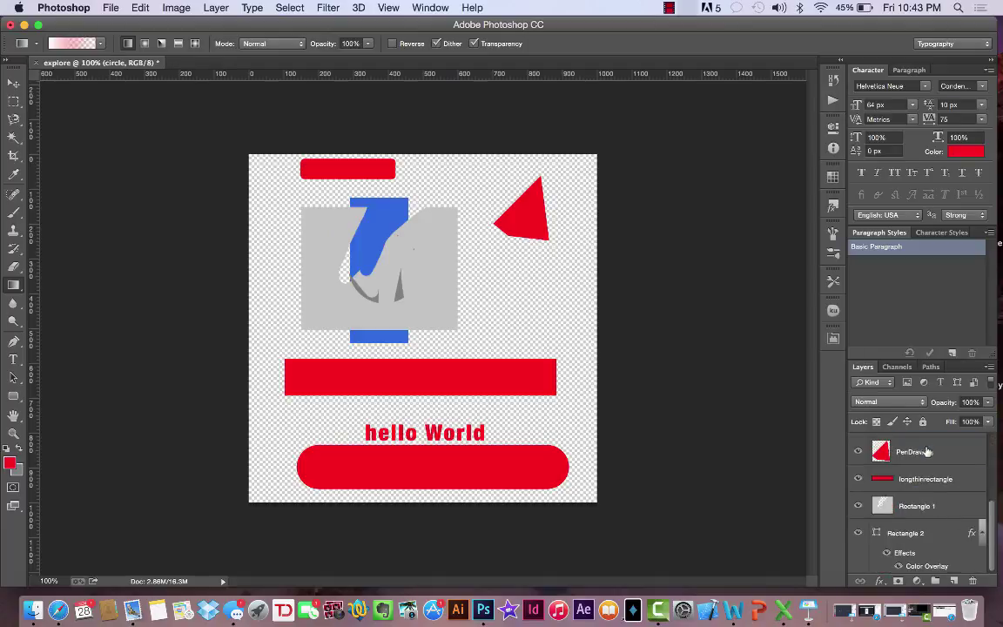
shift+click(934, 536)
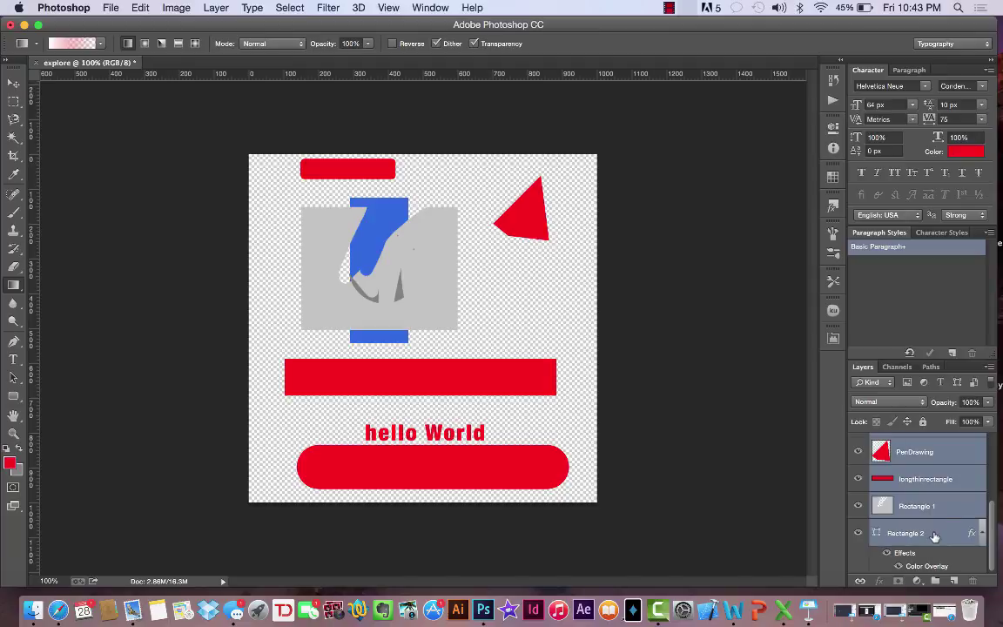
scroll(933, 536, up, 5)
scroll(934, 538, down, 3)
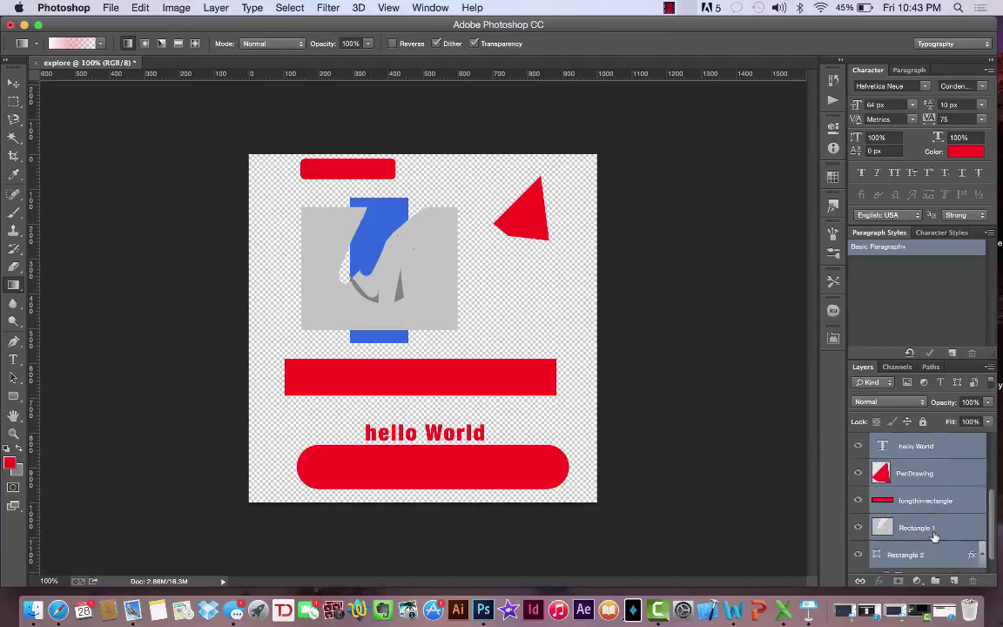
scroll(933, 537, up, 3)
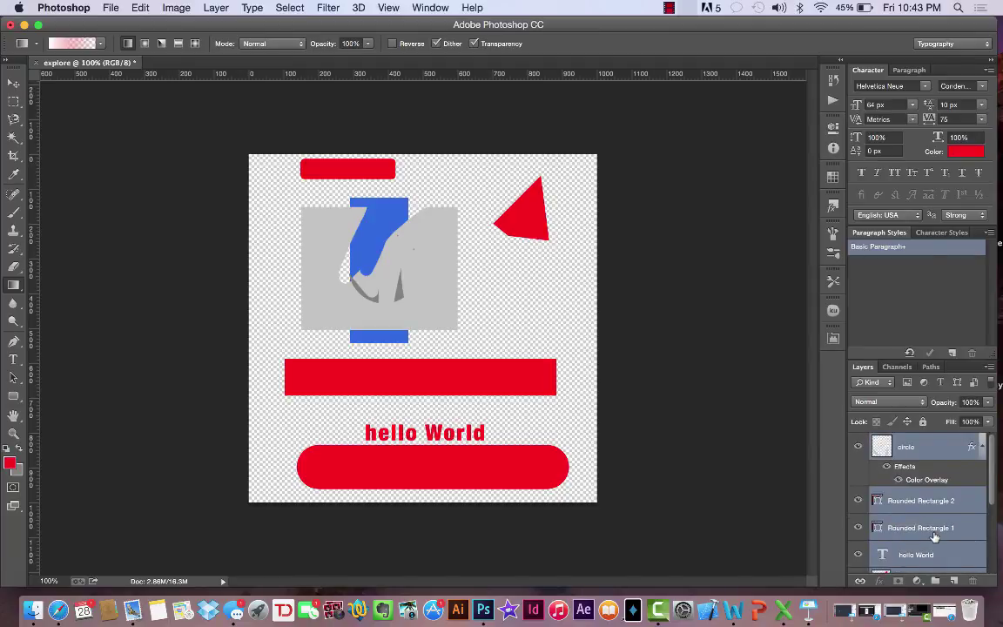
right_click(934, 535)
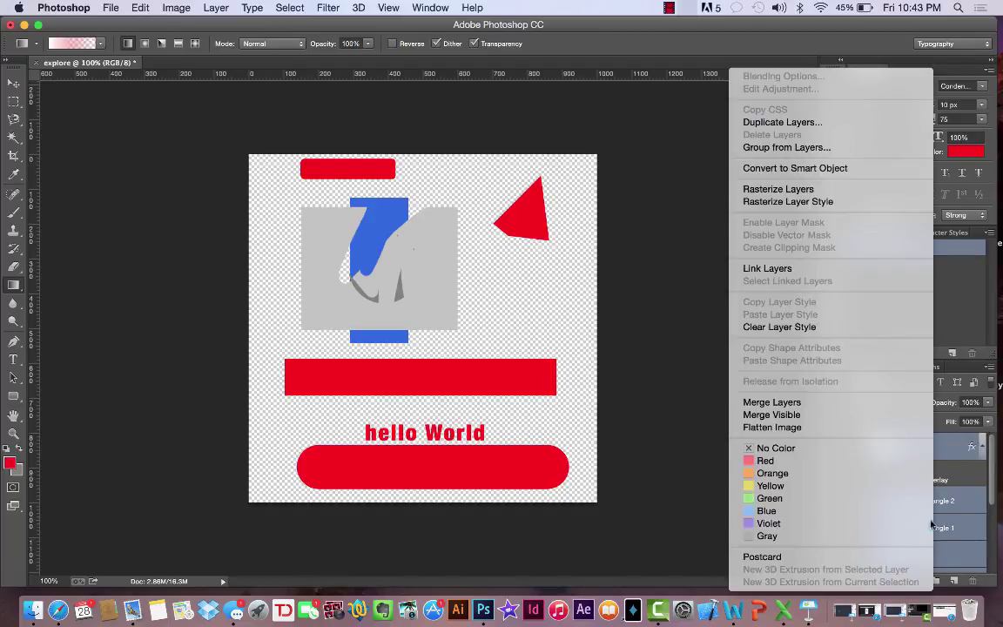
click(780, 190)
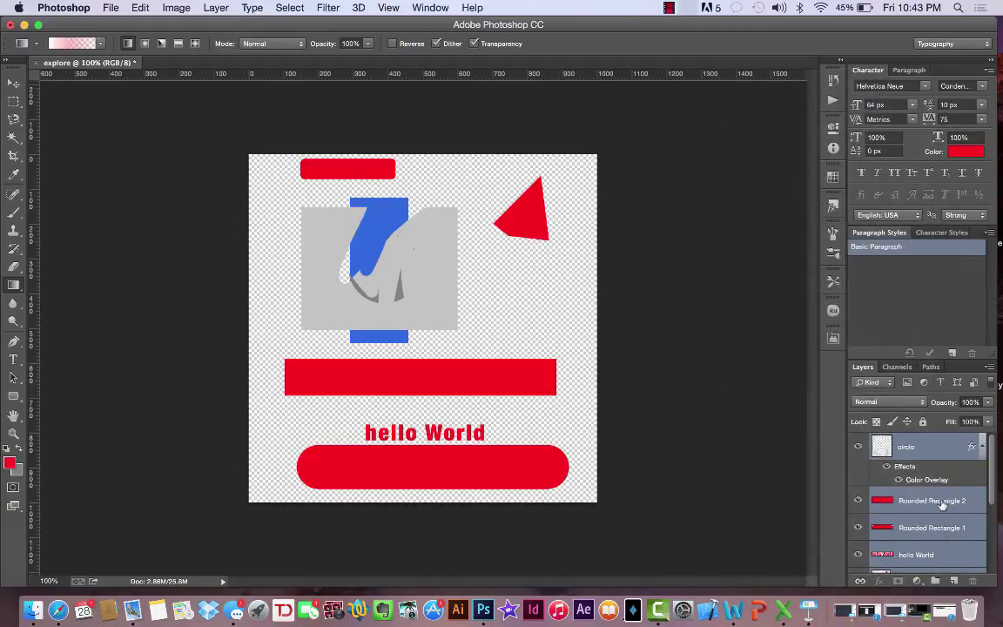
right_click(942, 505)
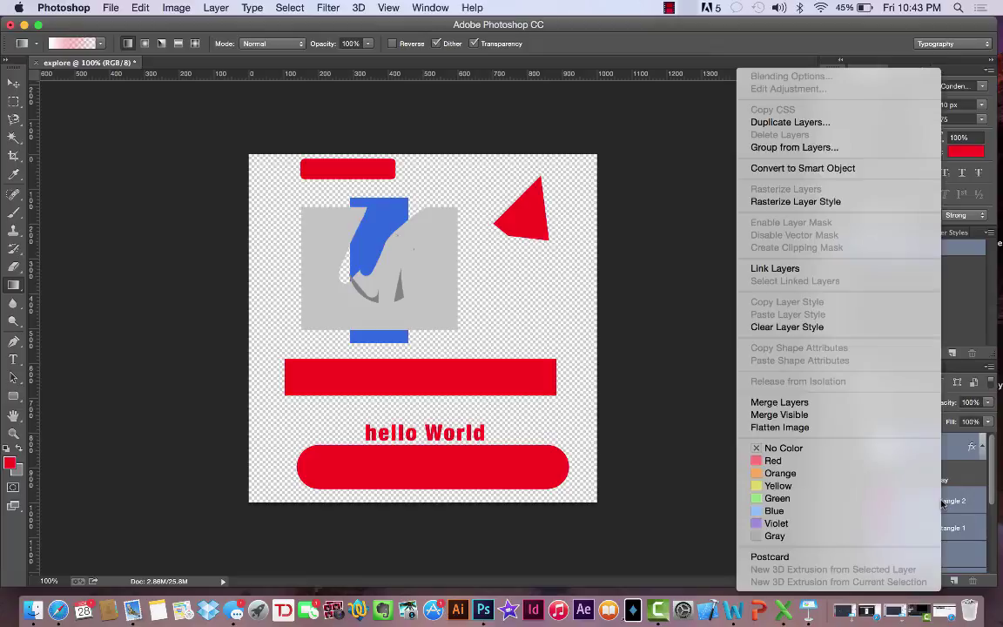
click(639, 248)
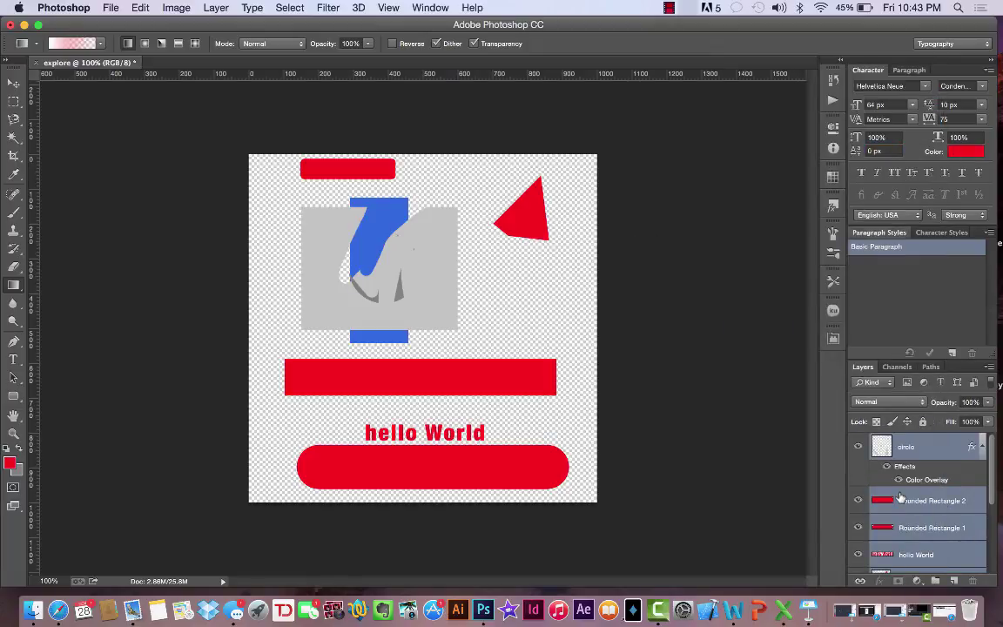
- Delete the circle layer and every layer below it down to Rectangle 1, keeping only Rectangle 2
click(858, 447)
click(951, 449)
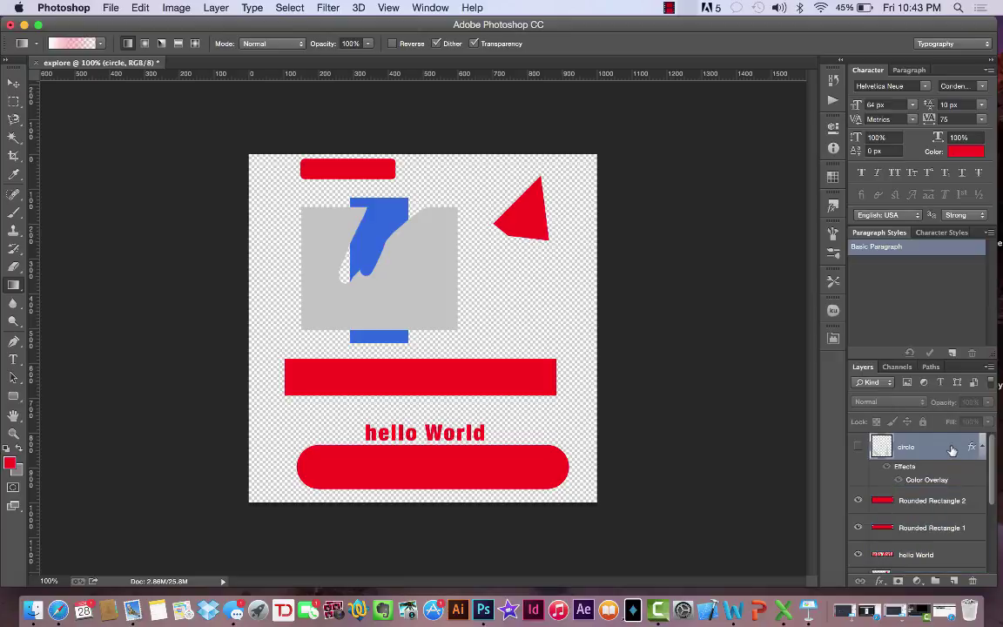
key(Delete)
key(Delete)
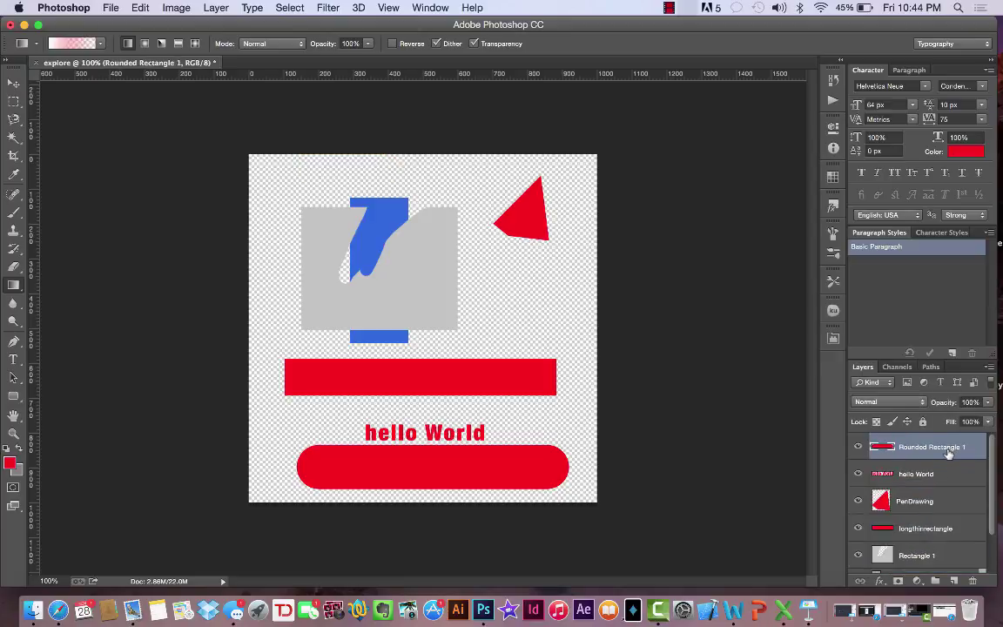
key(Delete)
key(Delete)
key(Delete)
key(Delete)
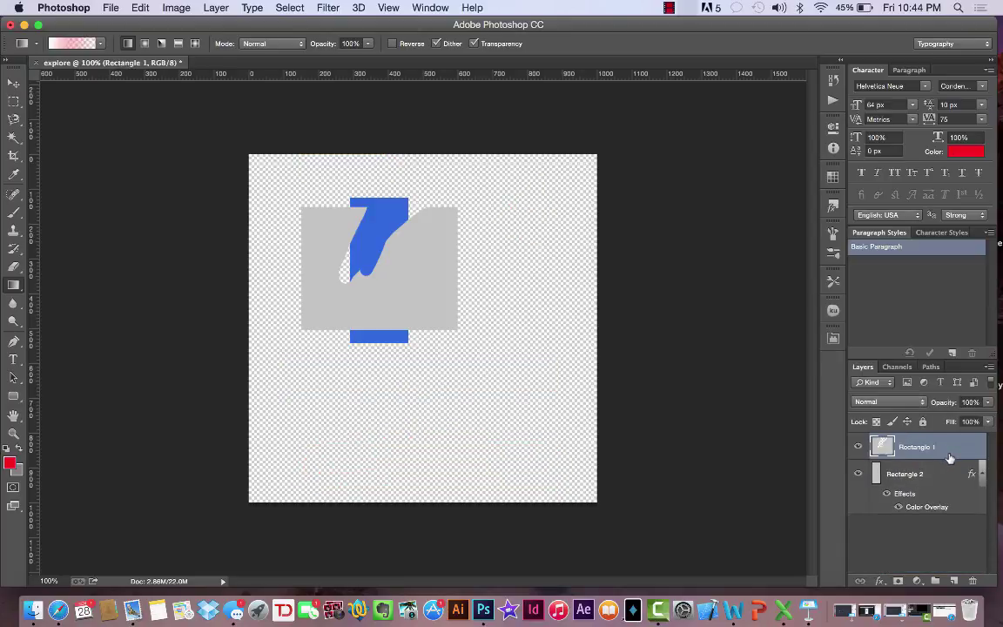
key(Delete)
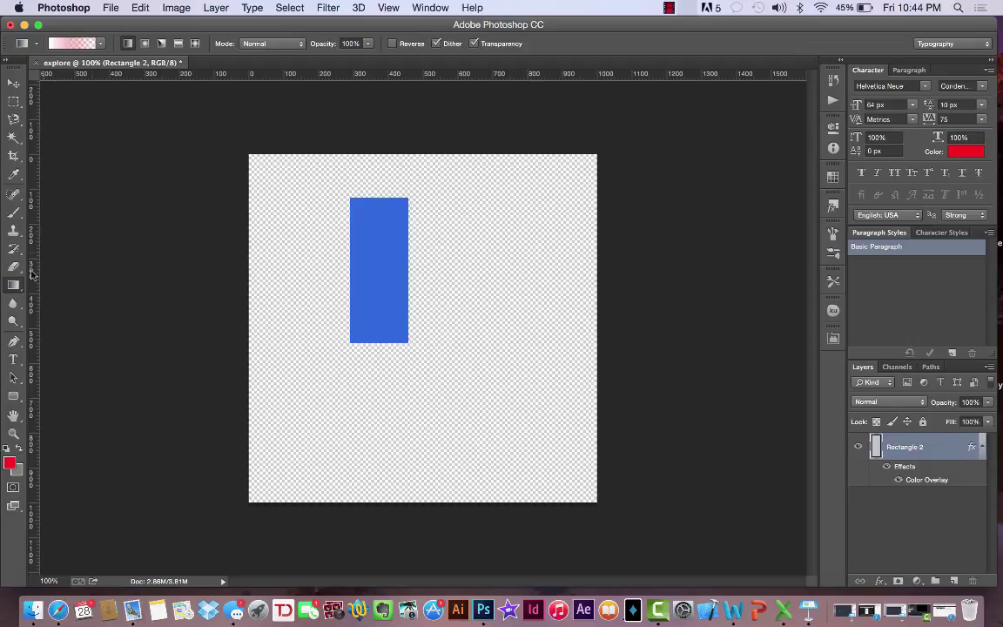
- Select the whole canvas with the Rectangular Marquee tool
click(13, 83)
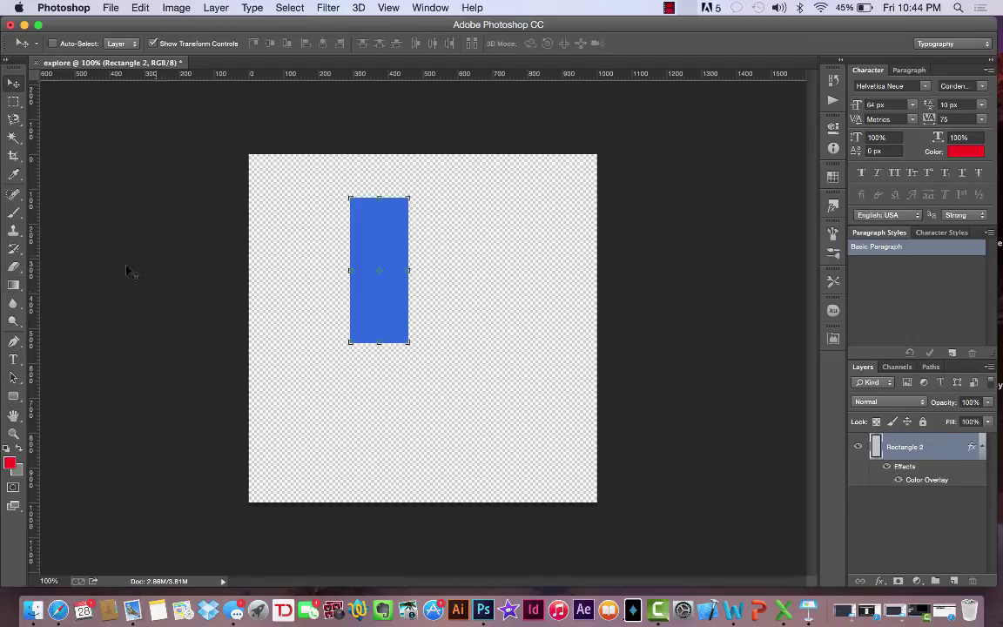
click(14, 101)
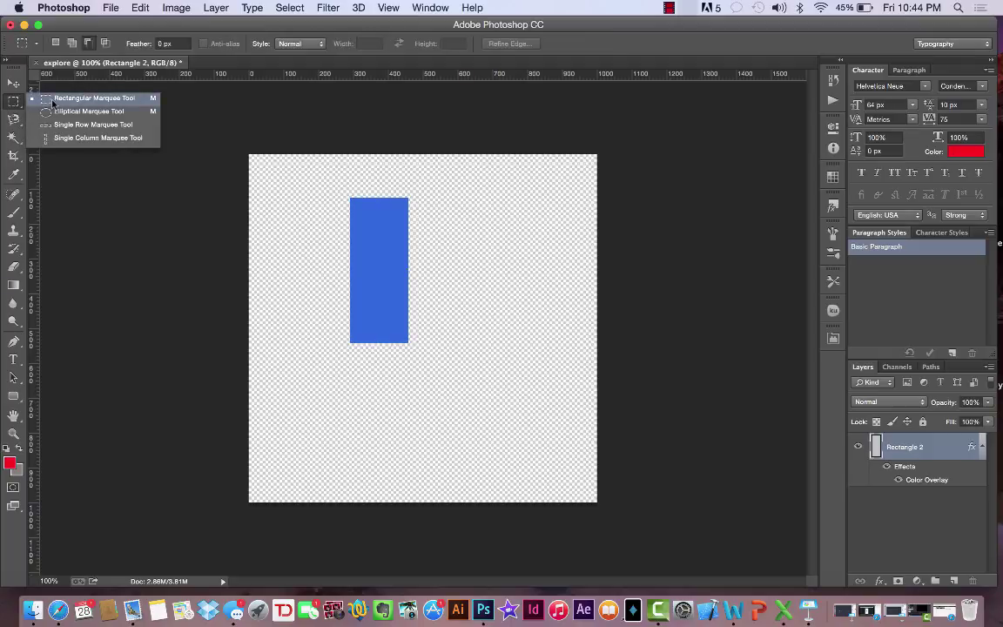
click(52, 98)
drag(211, 123, 621, 521)
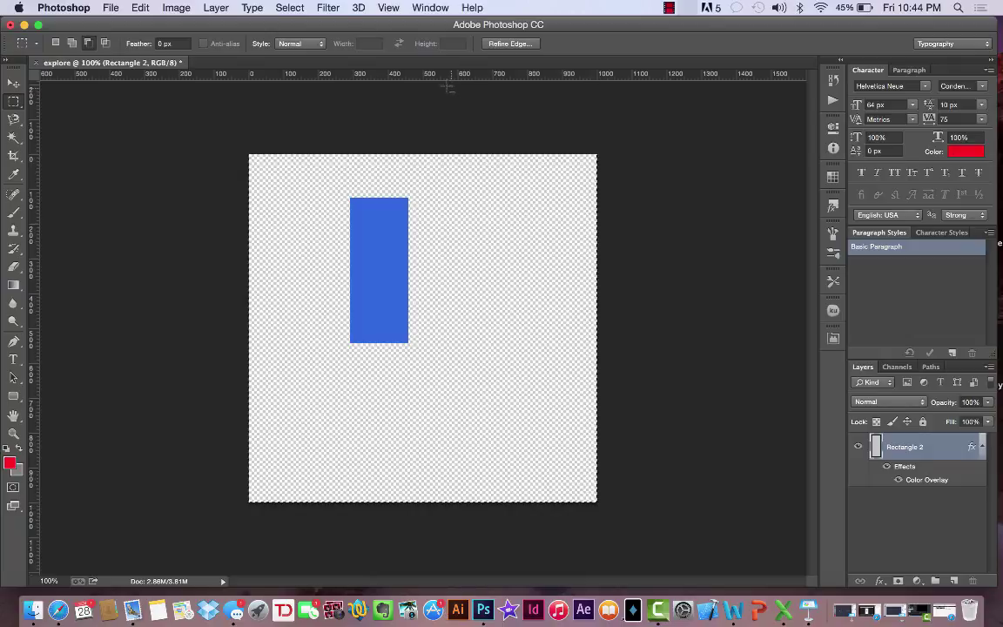
- Create a new layer named gradient above Rectangle 2
click(179, 8)
mouse_move(216, 8)
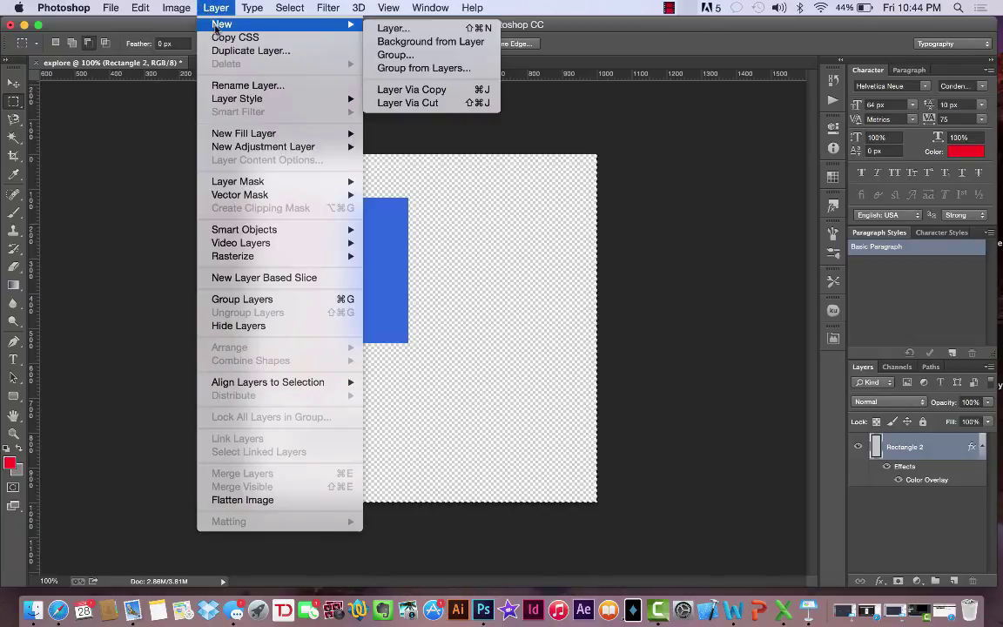
click(383, 29)
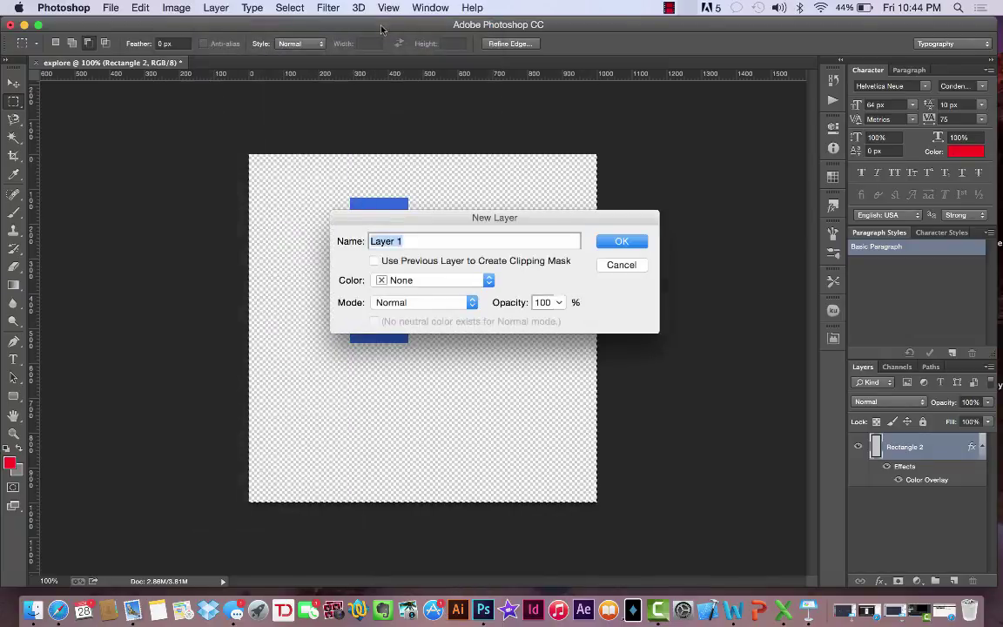
key(BackSpace)
text(gra)
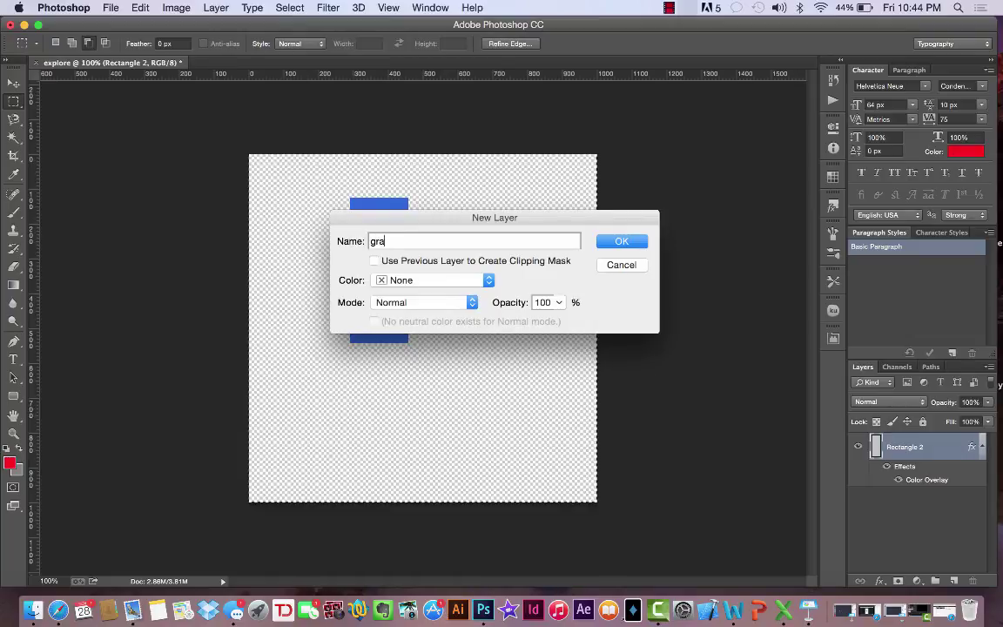
text(dient)
key(Return)
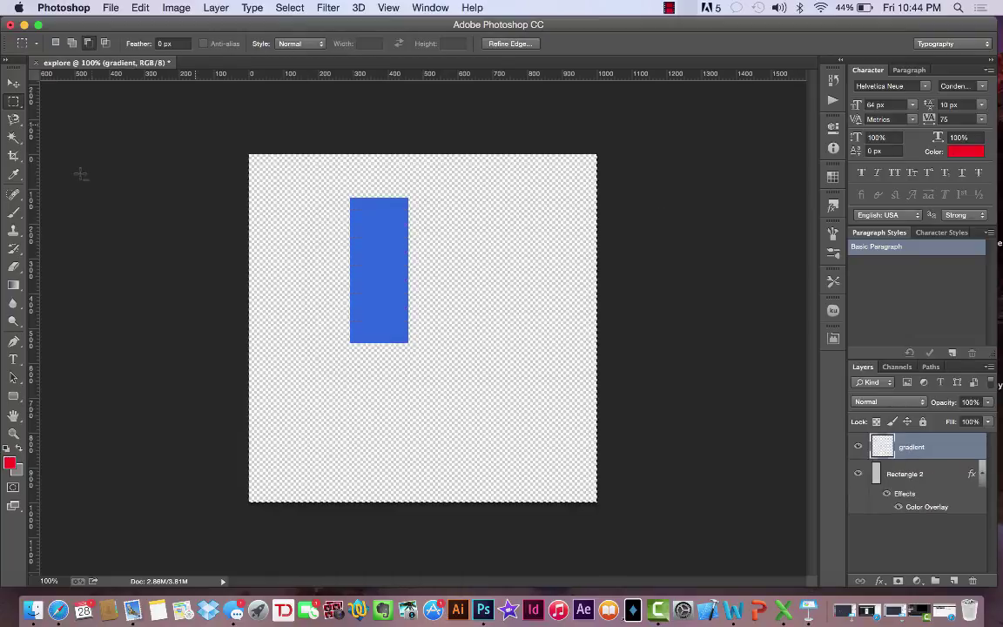
- Fill the selection on the gradient layer with the Red, Green preset as a linear gradient running from the canvas's top edge to its bottom
click(16, 289)
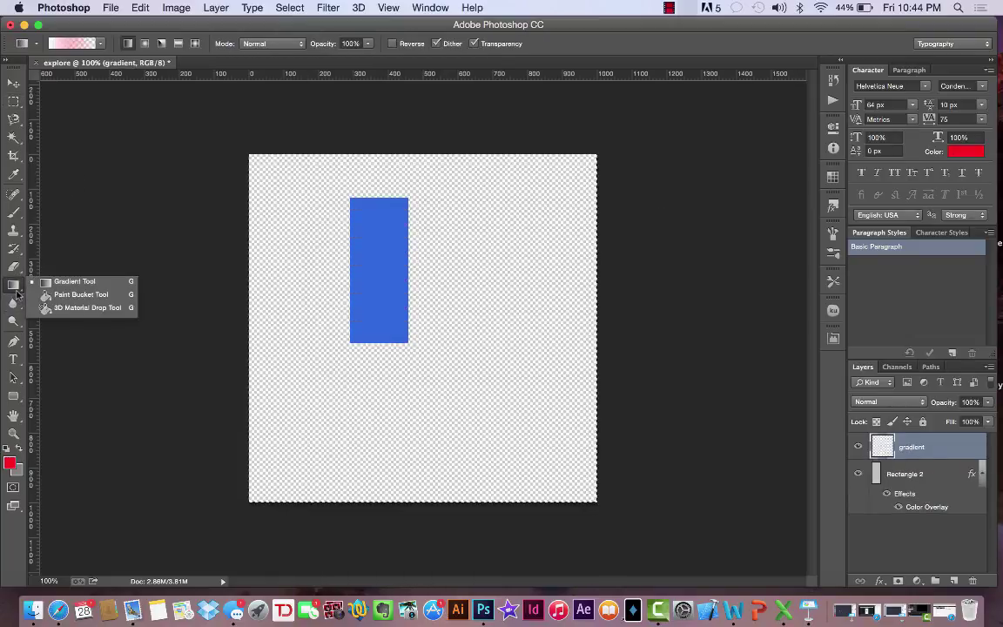
click(64, 48)
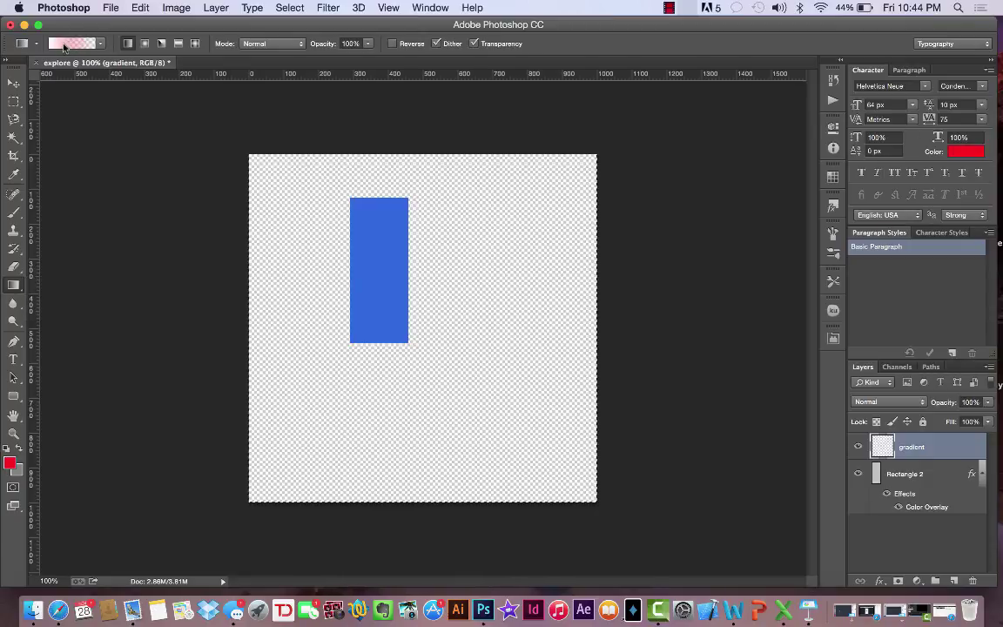
click(70, 42)
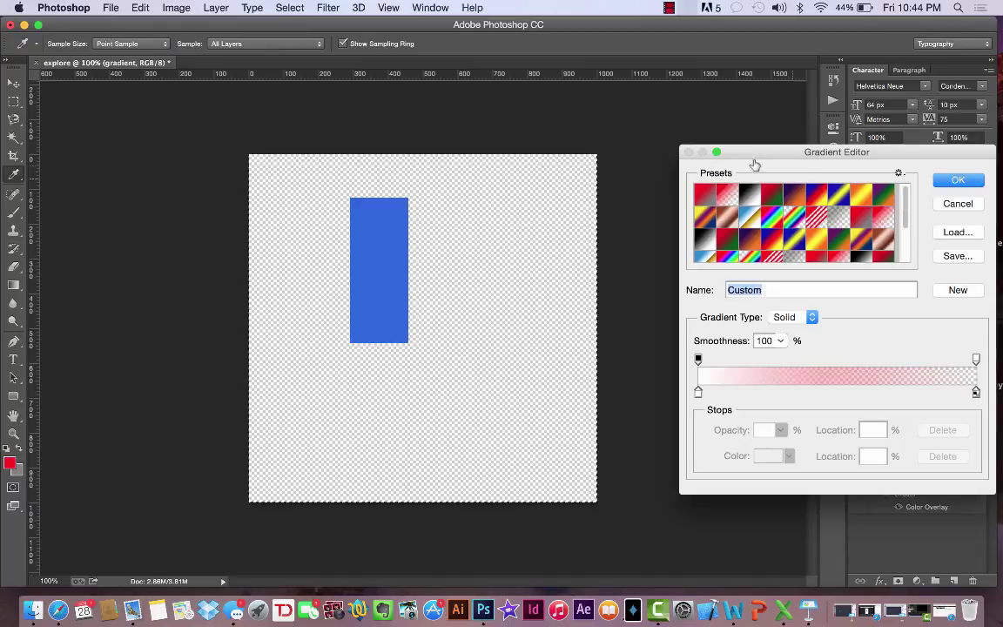
scroll(764, 218, down, 3)
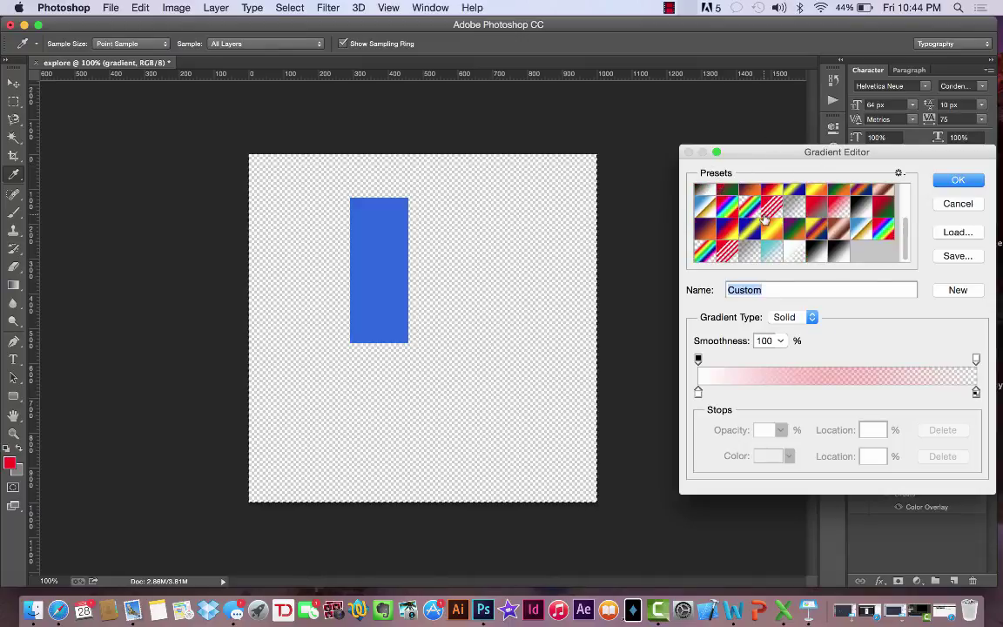
scroll(765, 218, up, 3)
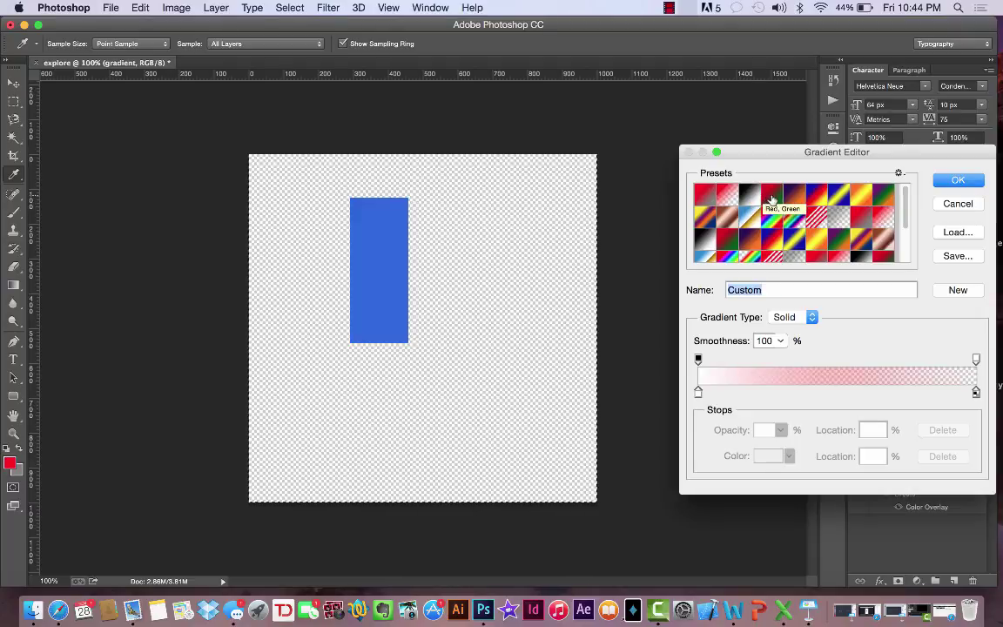
click(764, 200)
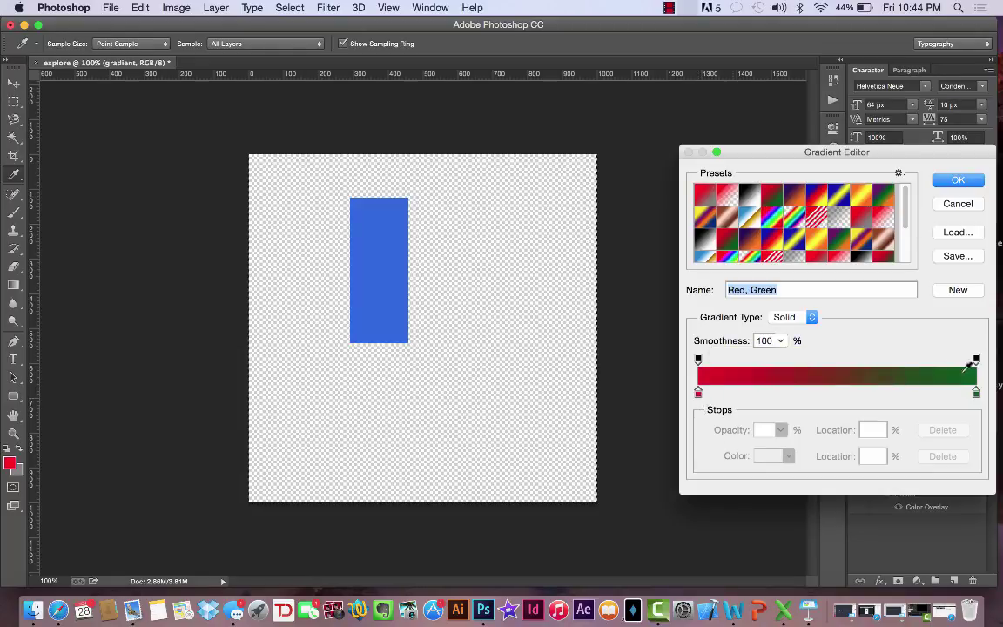
click(958, 180)
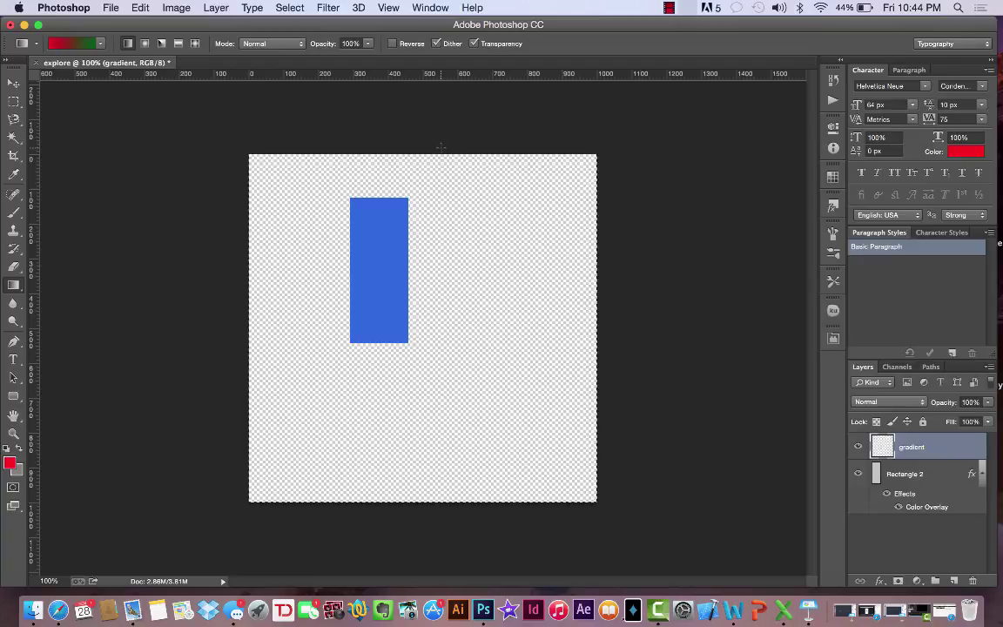
drag(442, 142, 439, 493)
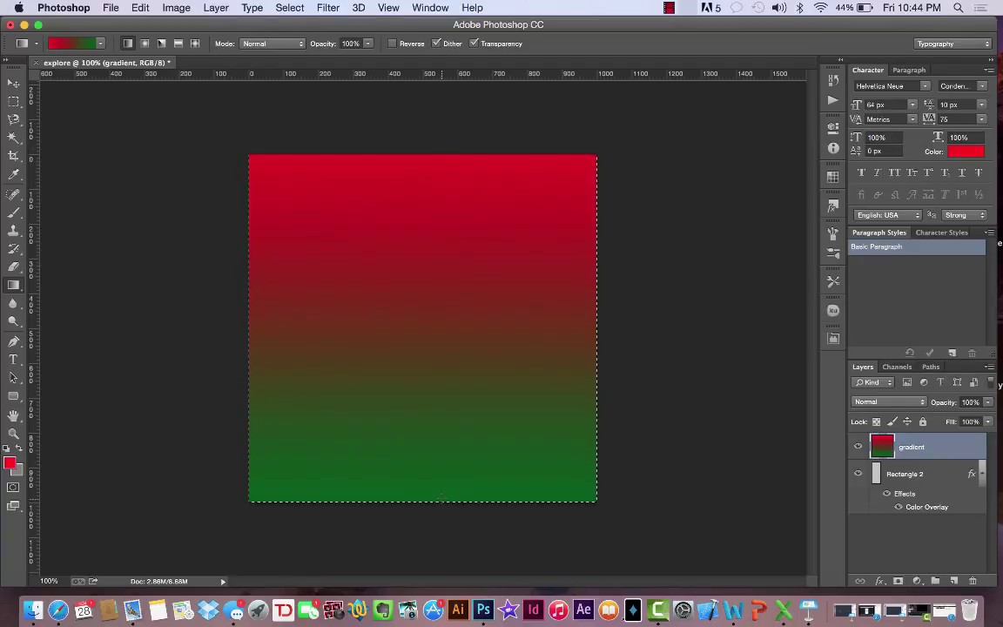